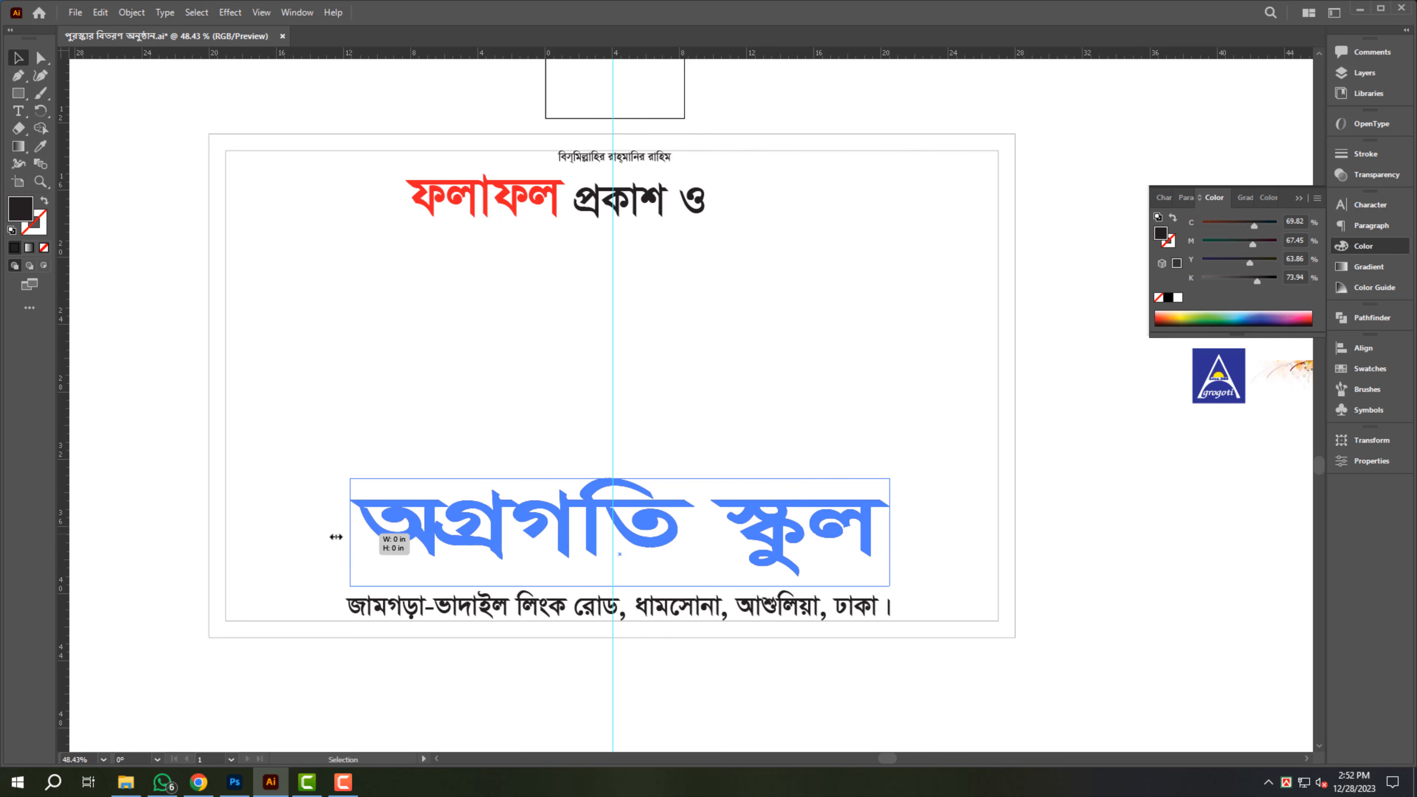
Adjust the school name's placement and move the school logo just outside the banner beside the name.
{"action": "left_click_drag", "start_coordinate": [703, 527], "coordinate": [704, 542]}
{"action": "left_click", "coordinate": [1216, 380]}
{"action": "left_click_drag", "start_coordinate": [1125, 441], "coordinate": [1259, 341]}
{"action": "scroll", "coordinate": [1205, 467], "scroll_direction": "down", "scroll_amount": 1}
{"action": "left_click", "coordinate": [1384, 245]}
{"action": "left_click_drag", "start_coordinate": [1217, 386], "coordinate": [1122, 533]}
Duplicate the banner's outer frame in place and shorten the copy to a full-width strip around the school name and address.
{"action": "left_click", "coordinate": [1033, 473]}
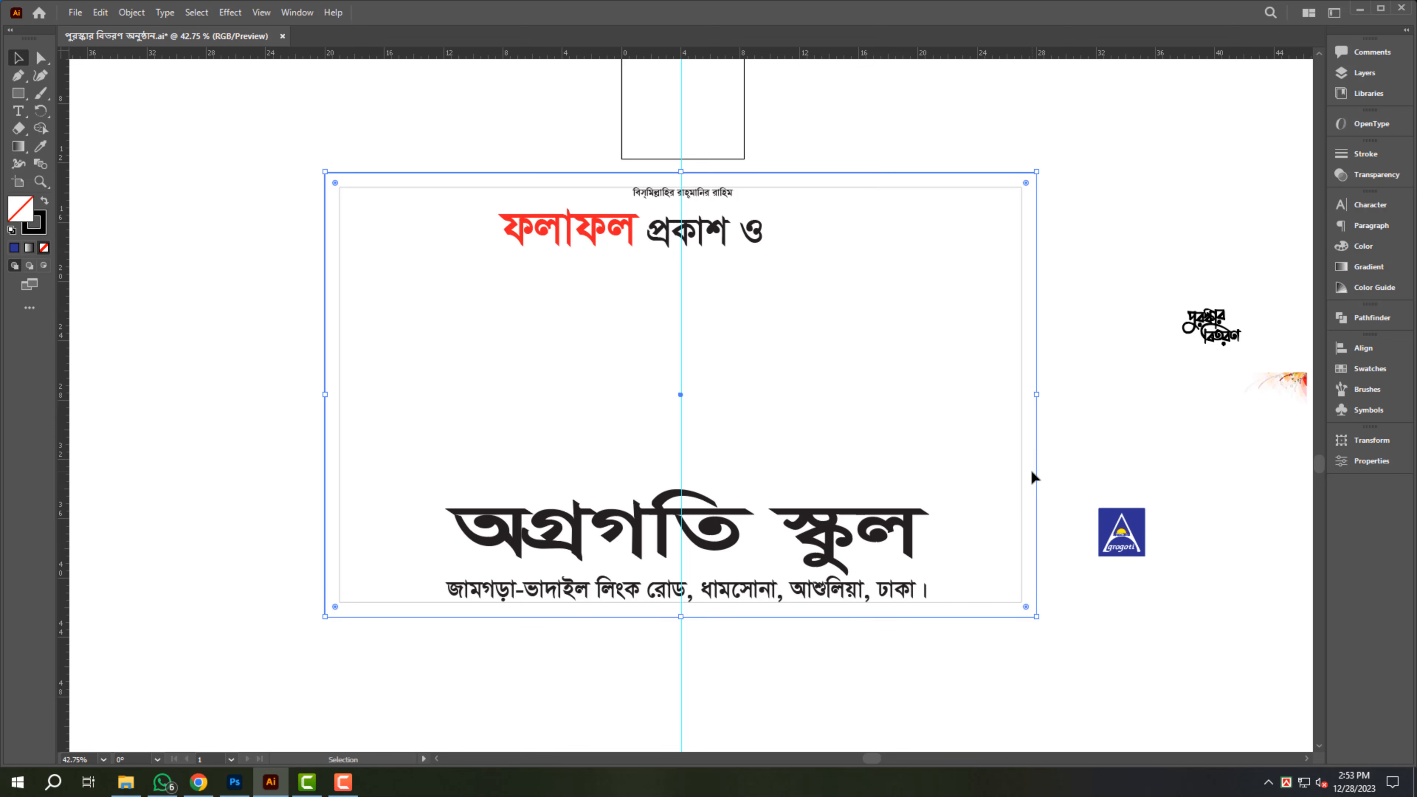
{"action": "key", "text": "ctrl+f"}
{"action": "left_click_drag", "start_coordinate": [687, 381], "coordinate": [703, 479]}
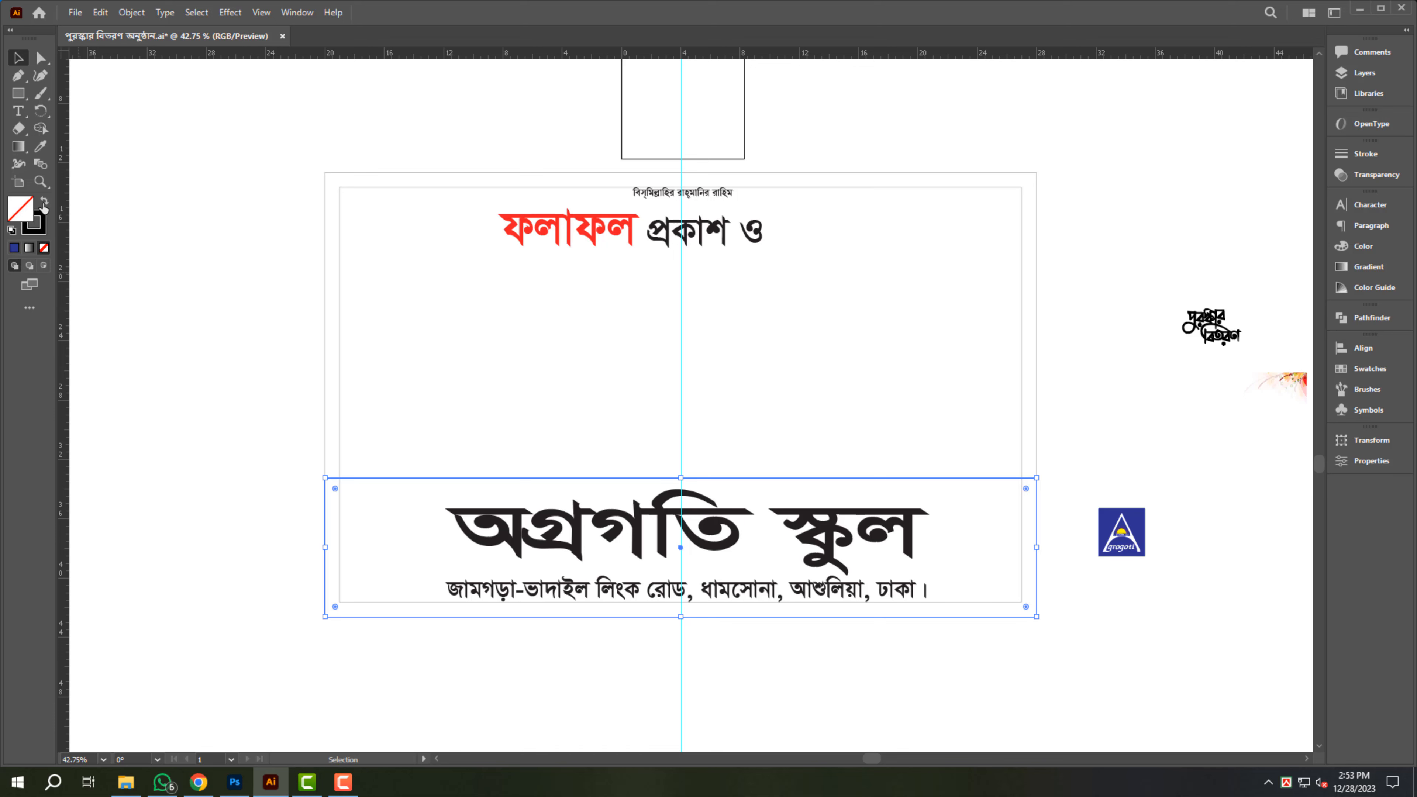
Swap the strip's fill and stroke and fill it with C 100, M 100, Y 0, K 0.
{"action": "left_click", "coordinate": [44, 204]}
{"action": "left_click", "coordinate": [1384, 252]}
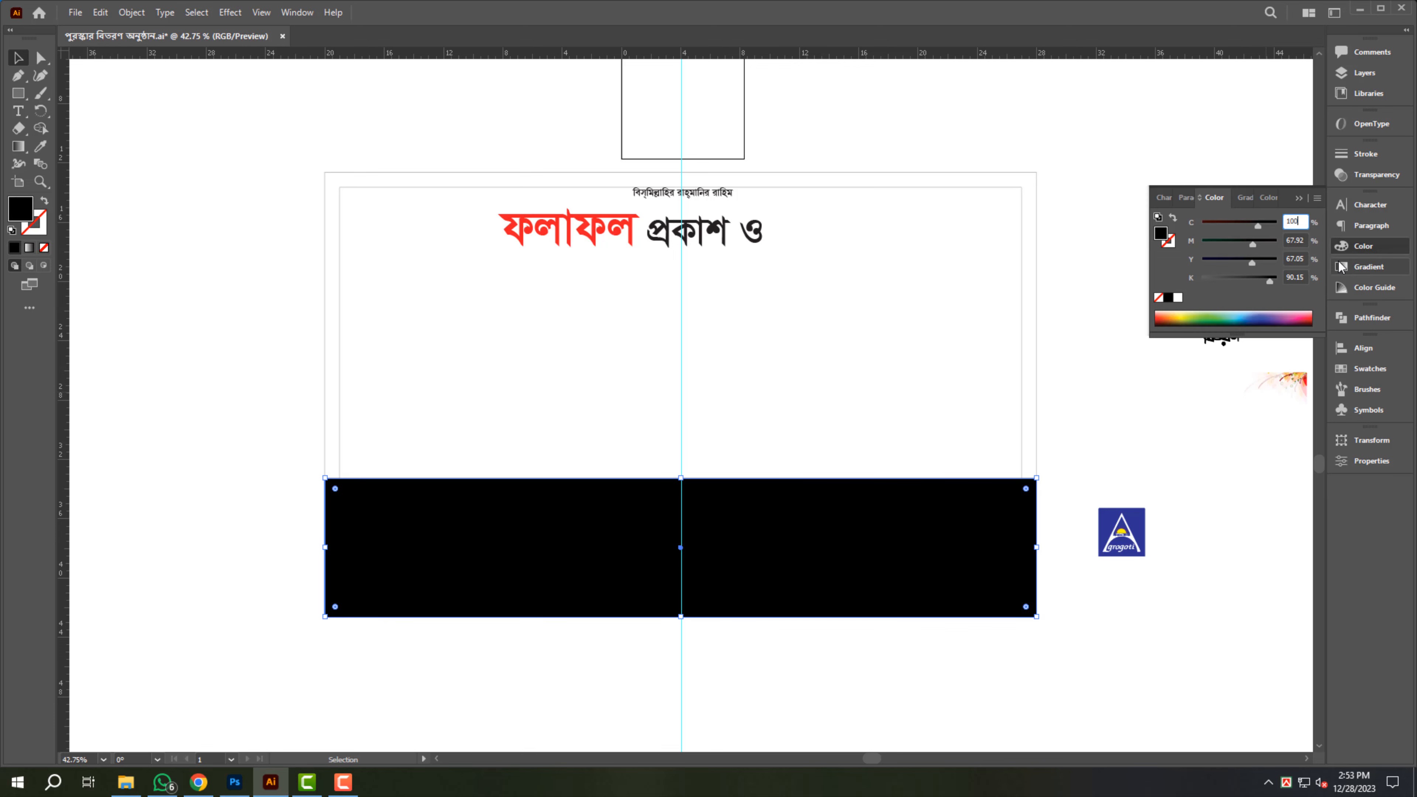
{"action": "type", "text": "0"}
{"action": "key", "text": "Return"}
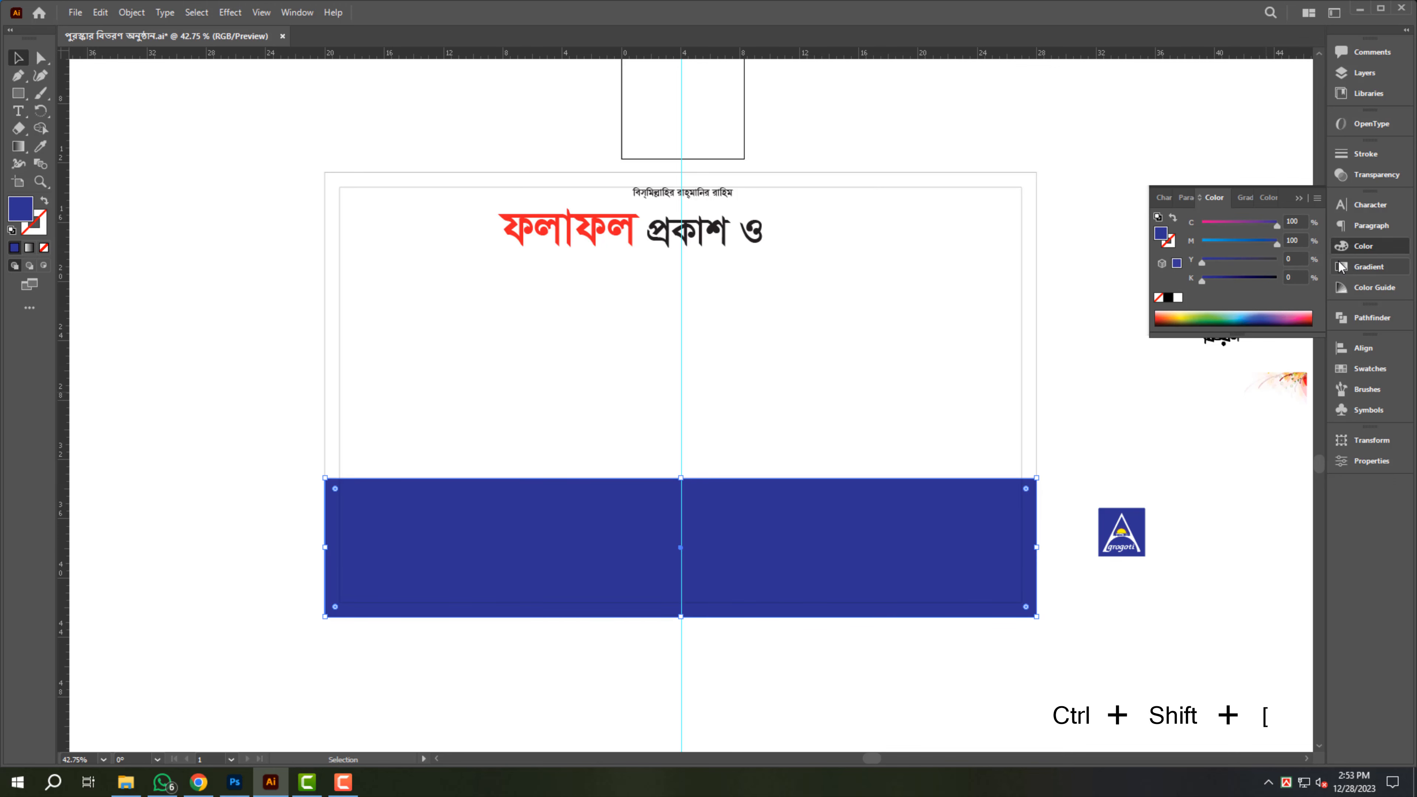
Send the blue strip to the back and colour the school name and address text white.
{"action": "key", "text": "ctrl+shift+bracketleft"}
{"action": "left_click", "coordinate": [838, 593]}
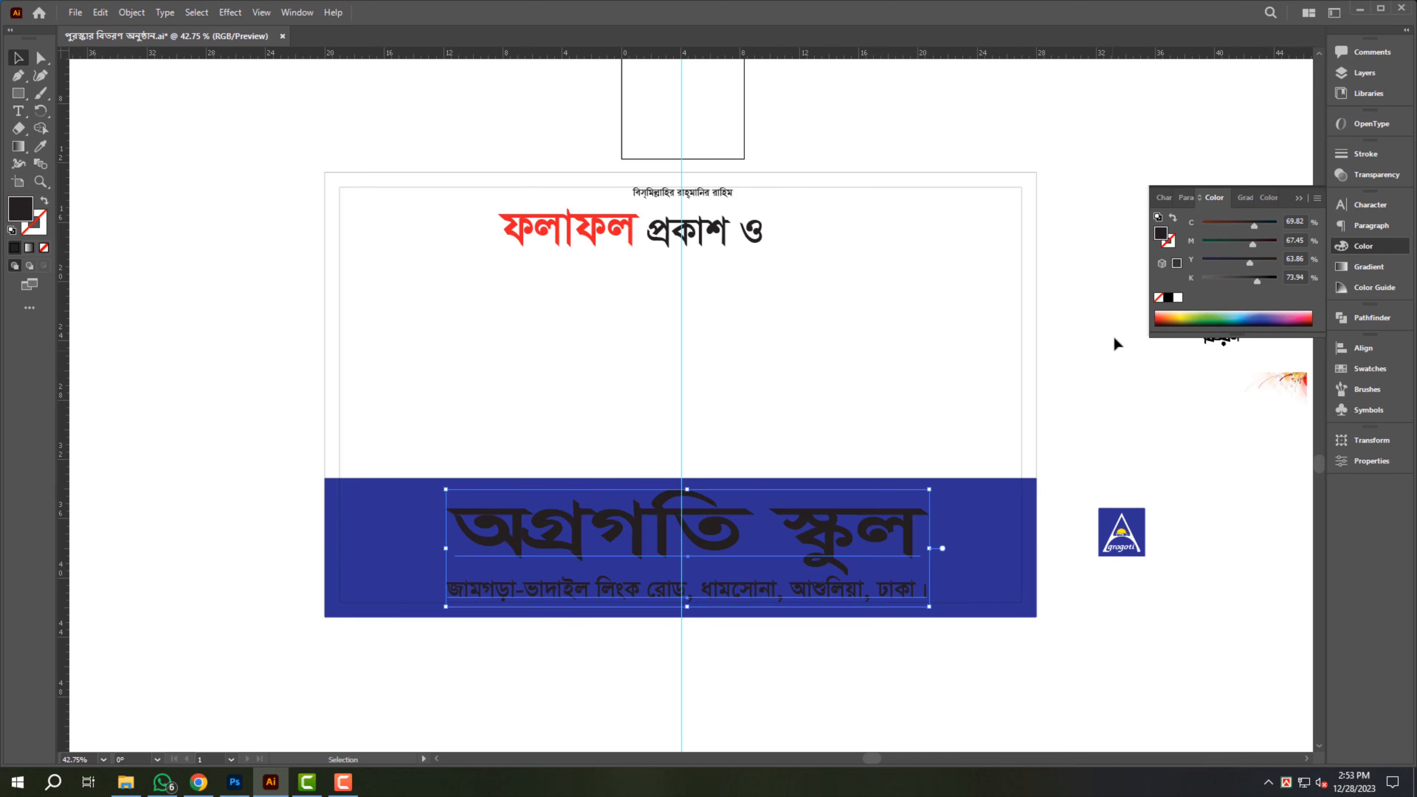
{"action": "left_click", "coordinate": [1177, 297]}
Move the logo onto the blue strip before the school name and delete its separate blue background square.
{"action": "left_click", "coordinate": [1130, 553]}
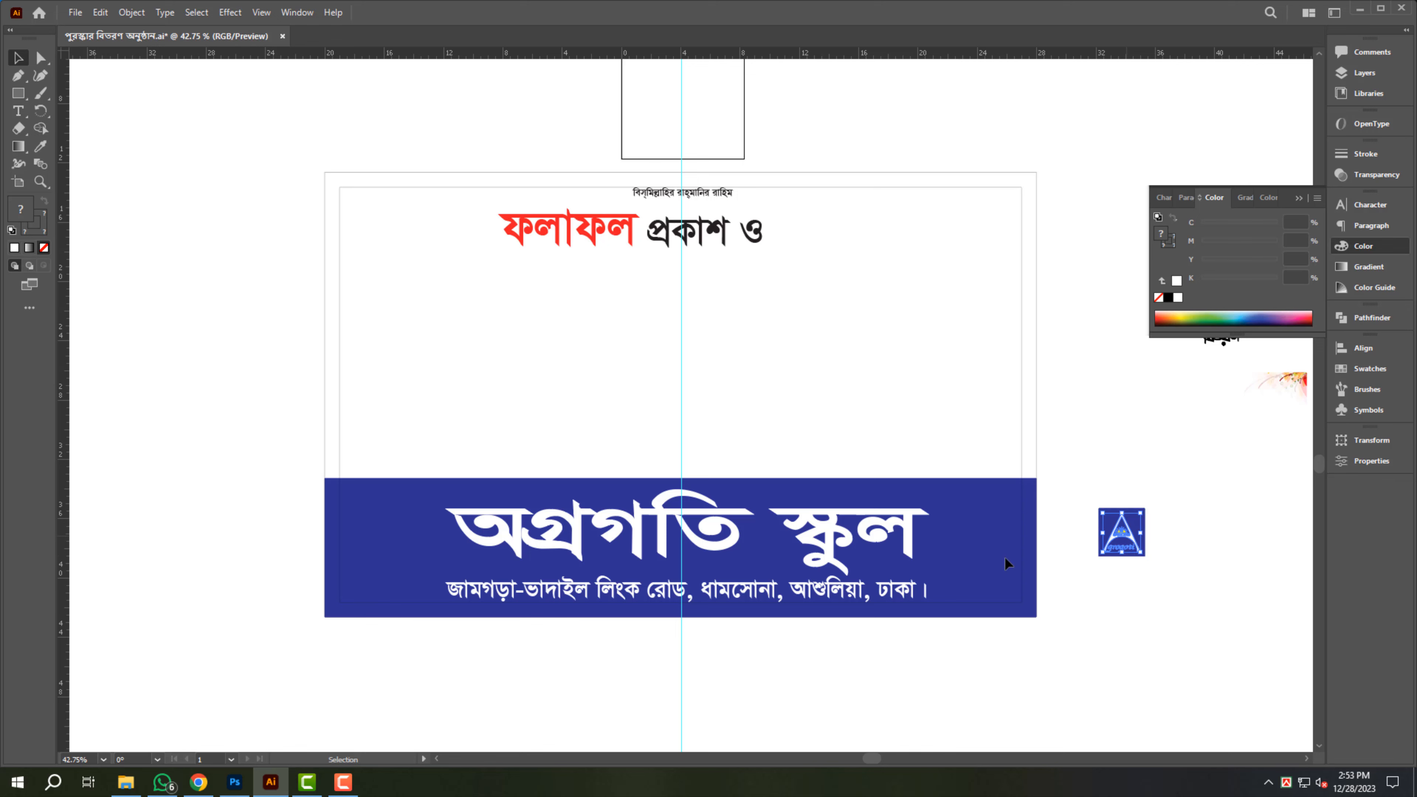
{"action": "left_click_drag", "start_coordinate": [1129, 533], "coordinate": [395, 553]}
{"action": "left_click_drag", "start_coordinate": [1123, 559], "coordinate": [1074, 578]}
{"action": "key", "text": "Delete"}
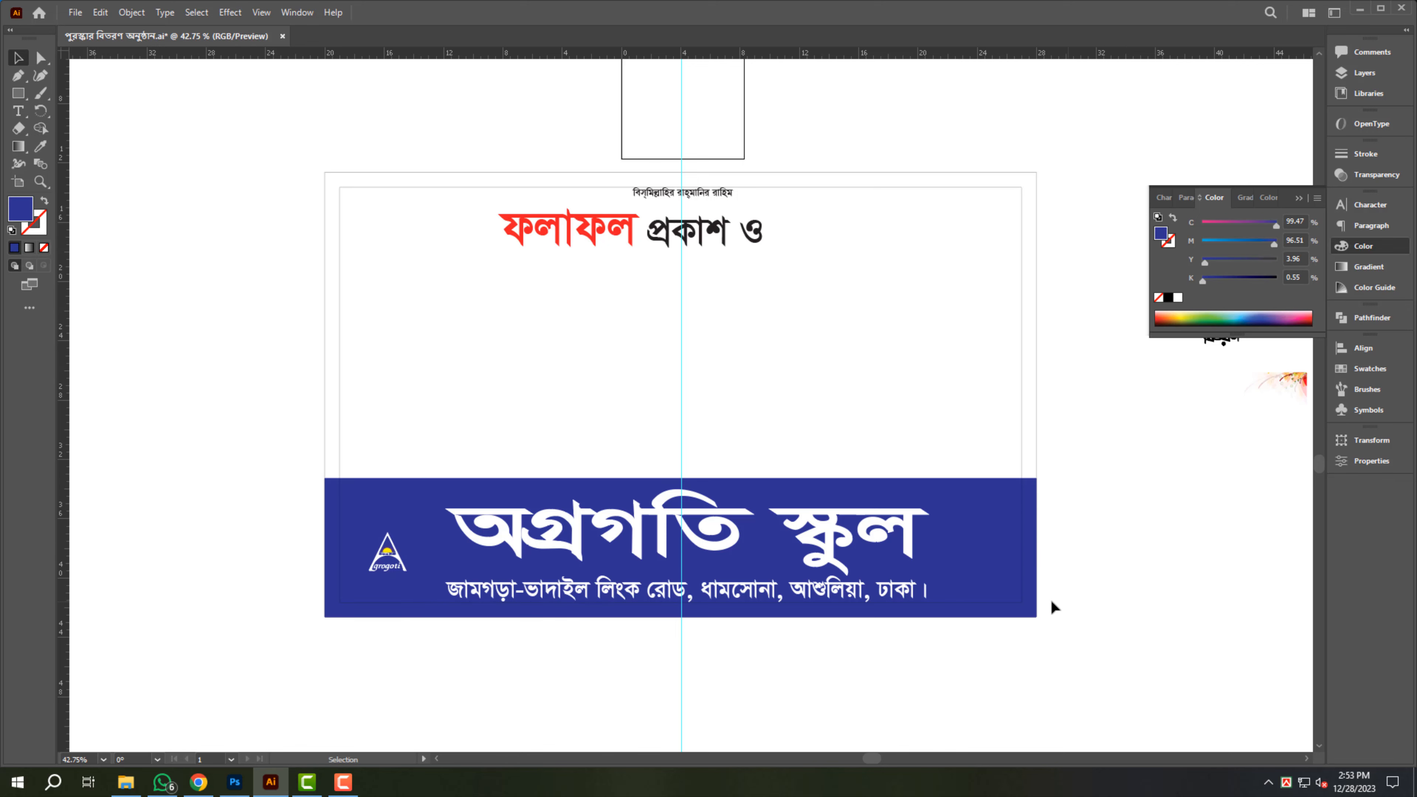
Move the logo toward the strip's left end and enlarge it to nearly the strip's inner height.
{"action": "left_click_drag", "start_coordinate": [422, 664], "coordinate": [522, 649]}
{"action": "left_click_drag", "start_coordinate": [504, 592], "coordinate": [699, 635]}
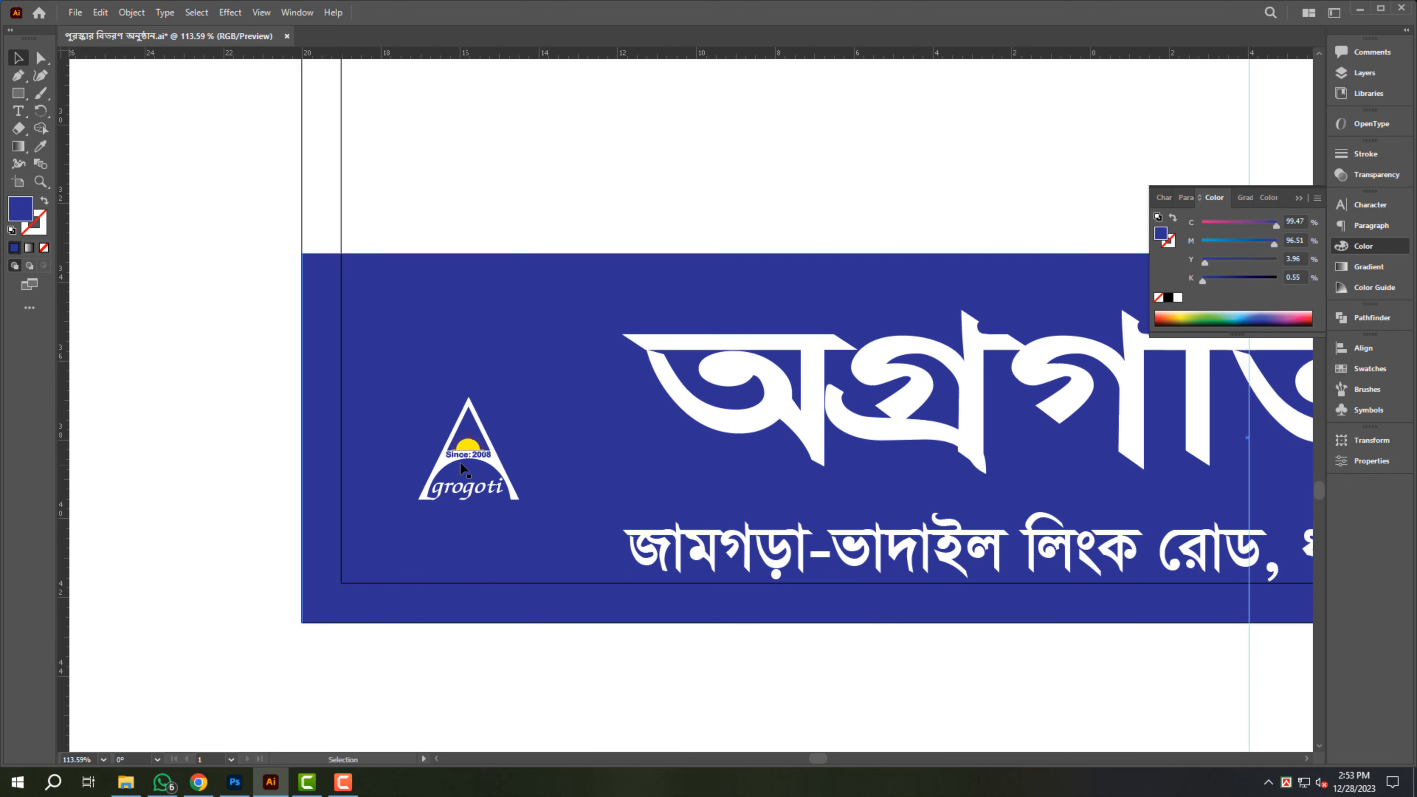
{"action": "left_click_drag", "start_coordinate": [460, 462], "coordinate": [407, 462]}
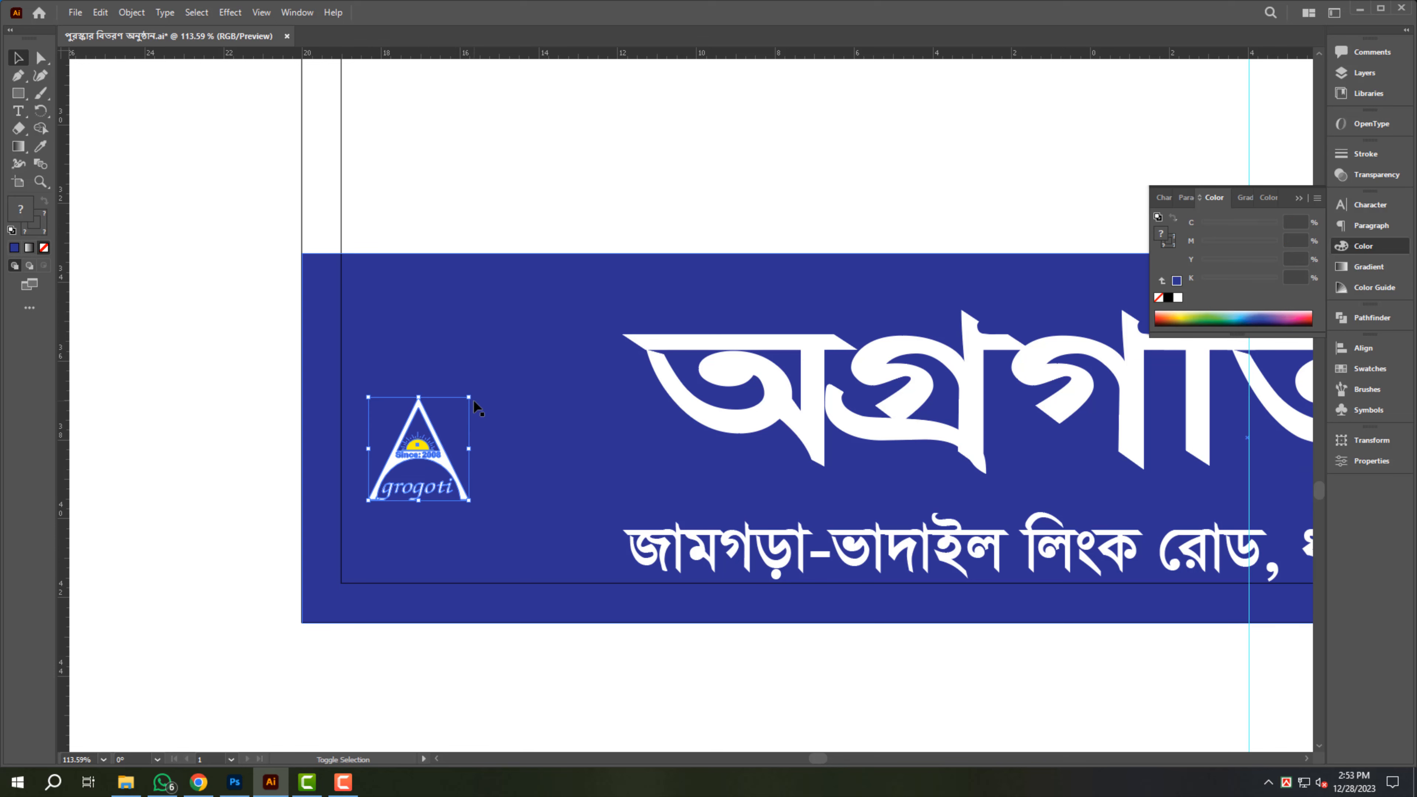
{"action": "left_click_drag", "start_coordinate": [469, 399], "coordinate": [581, 283]}
{"action": "left_click_drag", "start_coordinate": [584, 491], "coordinate": [646, 563]}
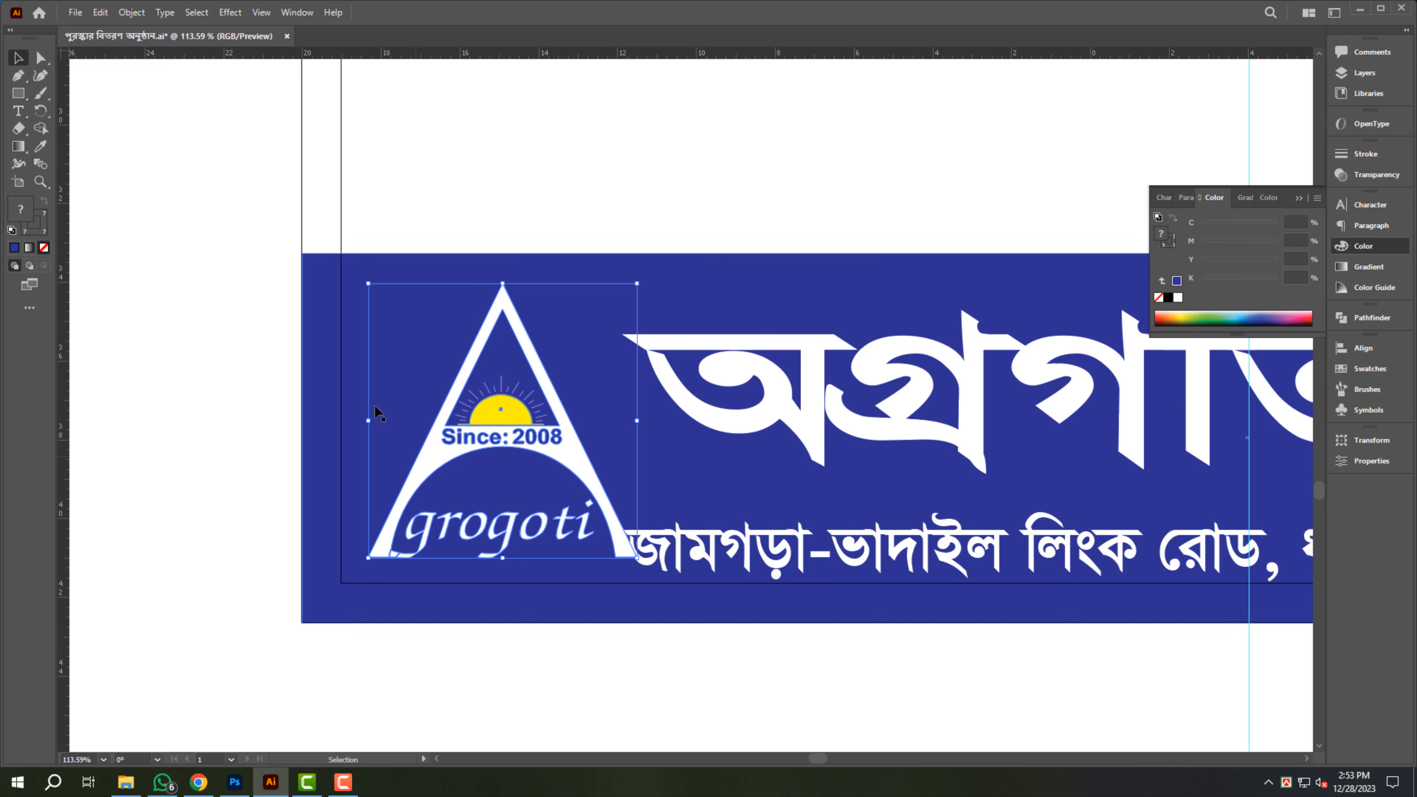
Shift the school name and address together to the right of the logo and reduce their combined height.
{"action": "scroll", "coordinate": [413, 393], "scroll_direction": "down", "scroll_amount": 3}
{"action": "left_click_drag", "start_coordinate": [752, 481], "coordinate": [520, 472]}
{"action": "left_click", "coordinate": [526, 482]}
{"action": "left_click", "coordinate": [515, 400], "text": "shift"}
{"action": "left_click_drag", "start_coordinate": [515, 400], "coordinate": [570, 397]}
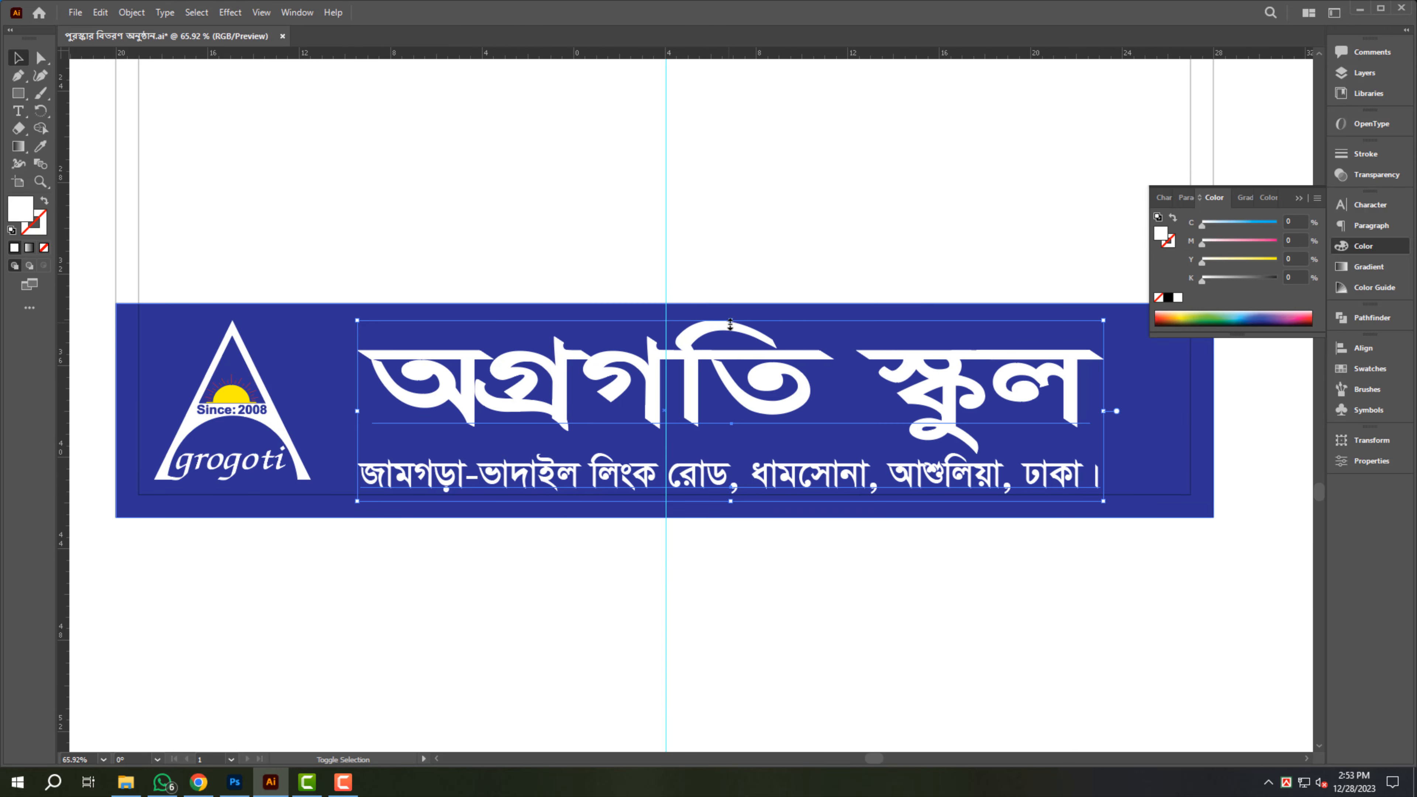
{"action": "left_click_drag", "start_coordinate": [730, 322], "coordinate": [731, 353]}
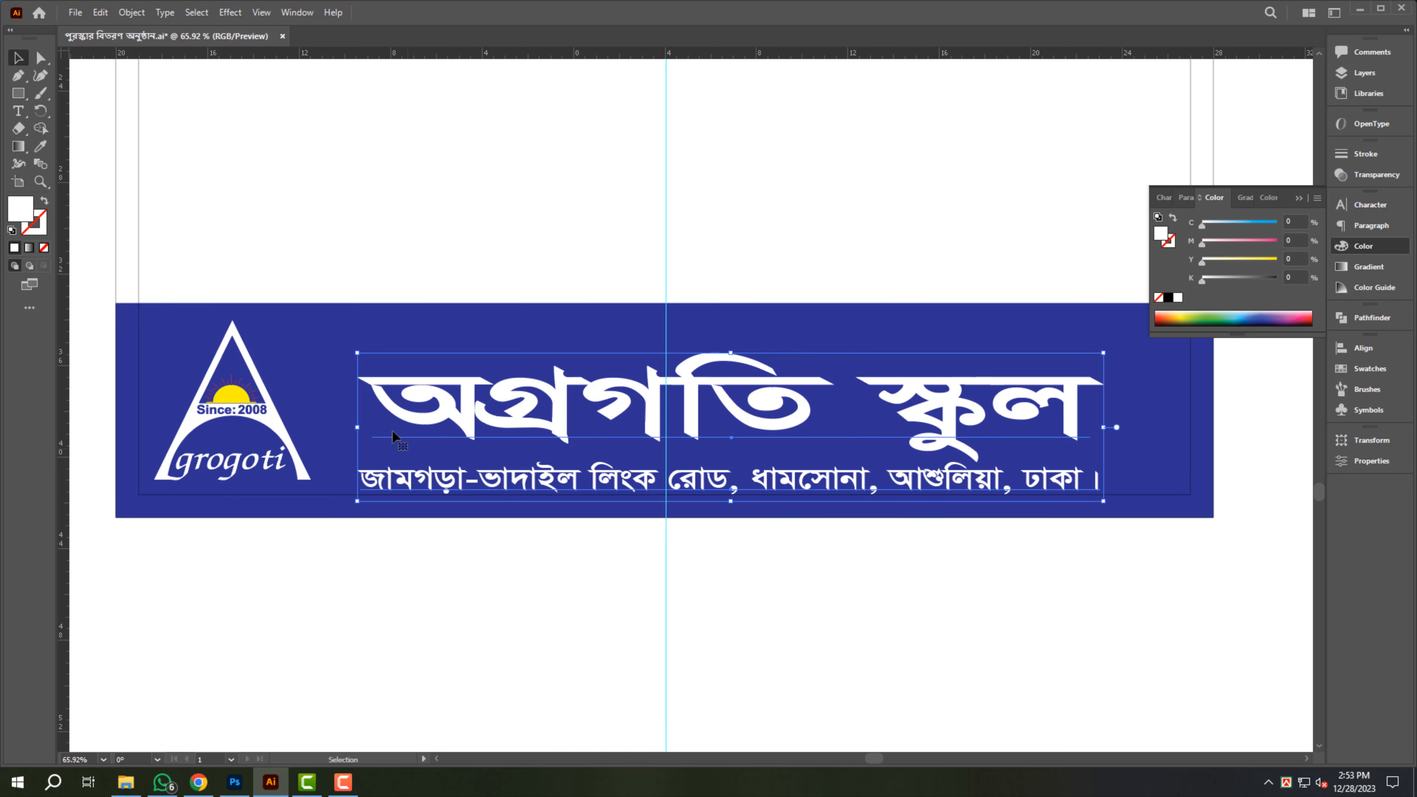
Scale the logo down to match the text block's height and move it closer to the school name.
{"action": "left_click", "coordinate": [249, 413]}
{"action": "left_click_drag", "start_coordinate": [232, 321], "coordinate": [232, 362]}
{"action": "left_click_drag", "start_coordinate": [249, 451], "coordinate": [272, 502]}
Nudge the logo, school name and address together slightly up and to the right within the strip.
{"action": "left_click", "coordinate": [479, 484], "text": "shift"}
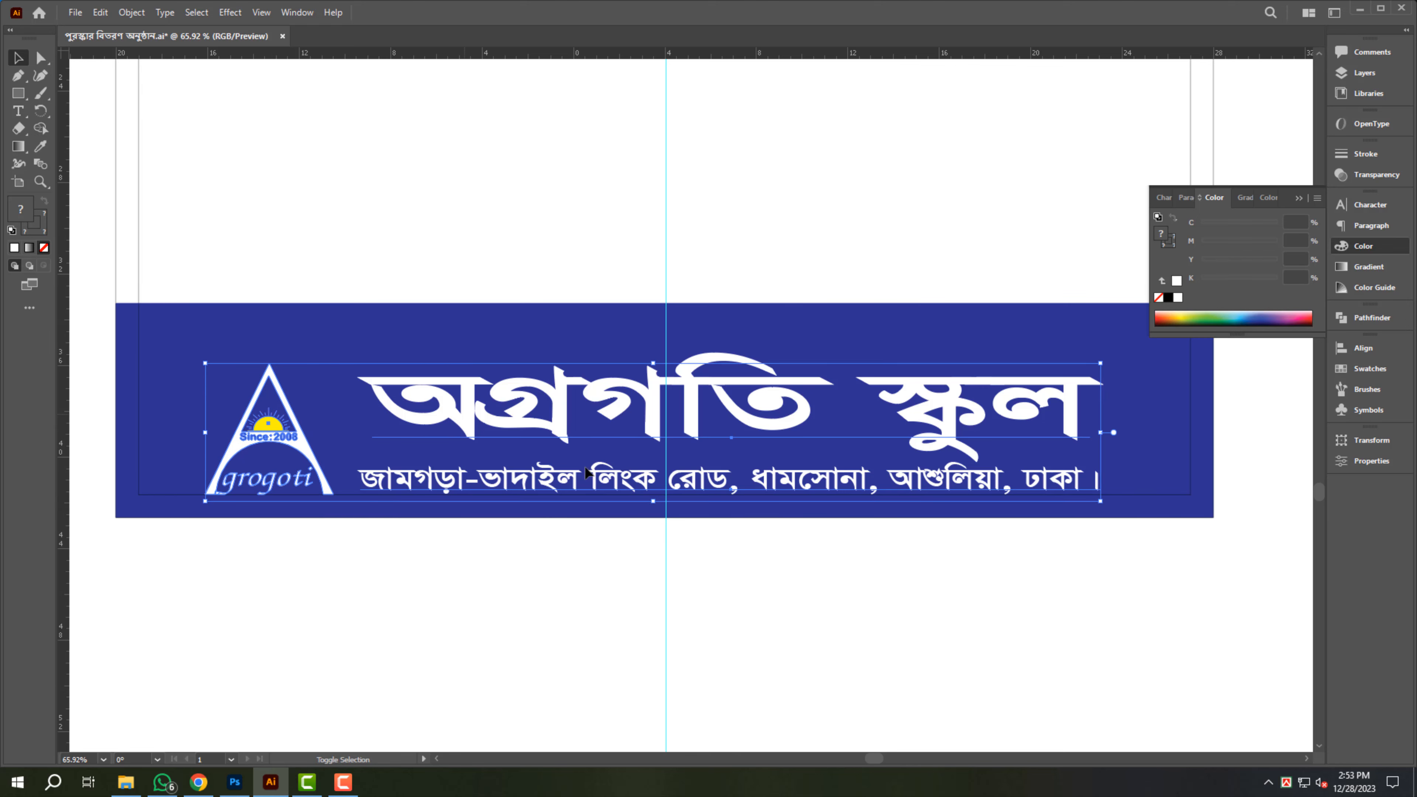
{"action": "left_click", "coordinate": [689, 416], "text": "shift"}
{"action": "key", "text": "shift+Up"}
{"action": "key", "text": "shift+Right"}
{"action": "key", "text": "shift+Right"}
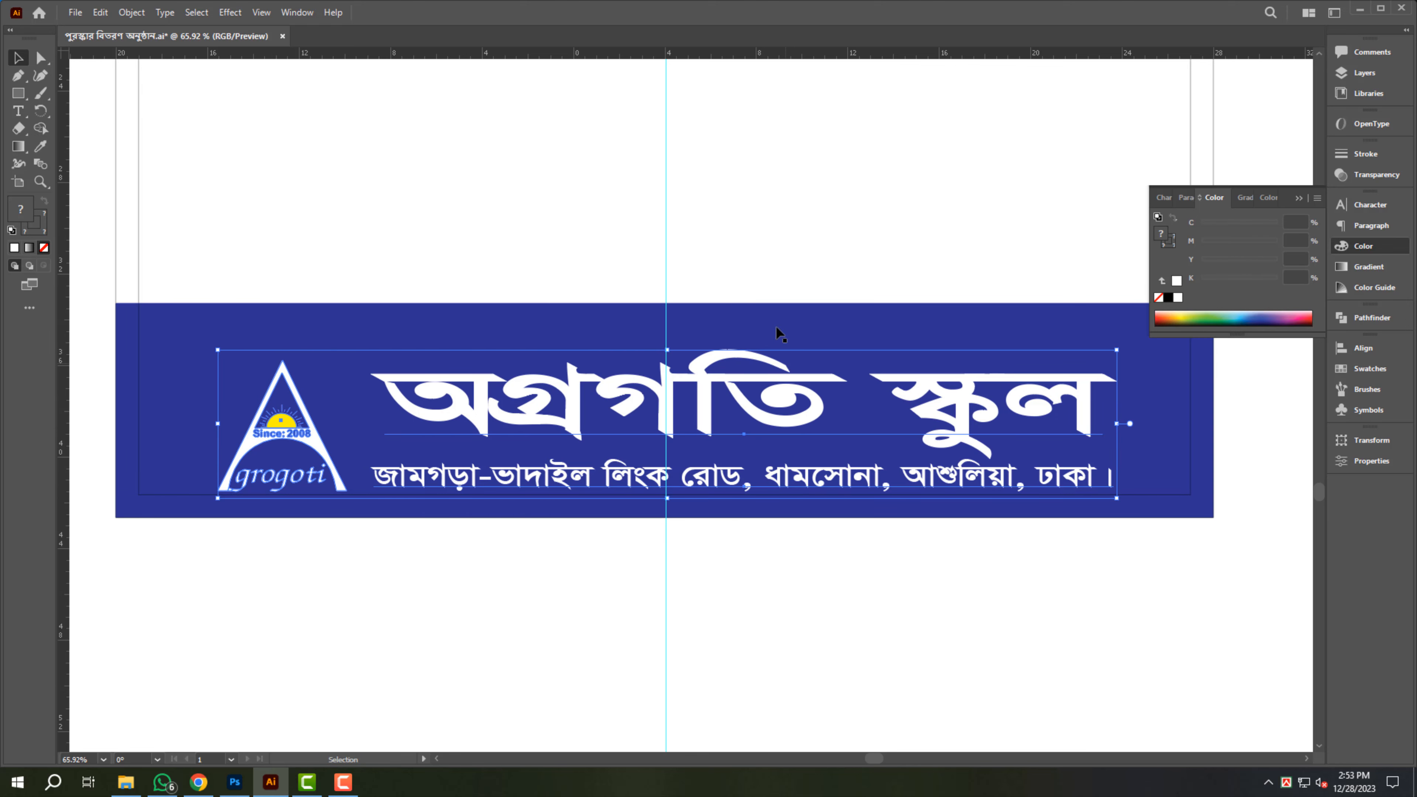
{"action": "left_click", "coordinate": [776, 326]}
Lower the blue strip's top edge, duplicate the strip and reduce the copy to a thin stripe along that edge.
{"action": "left_click_drag", "start_coordinate": [666, 301], "coordinate": [666, 333]}
{"action": "left_click_drag", "start_coordinate": [734, 563], "coordinate": [678, 563]}
{"action": "left_click_drag", "start_coordinate": [942, 589], "coordinate": [887, 581]}
{"action": "key", "text": "ctrl+c"}
{"action": "left_click_drag", "start_coordinate": [914, 519], "coordinate": [913, 511]}
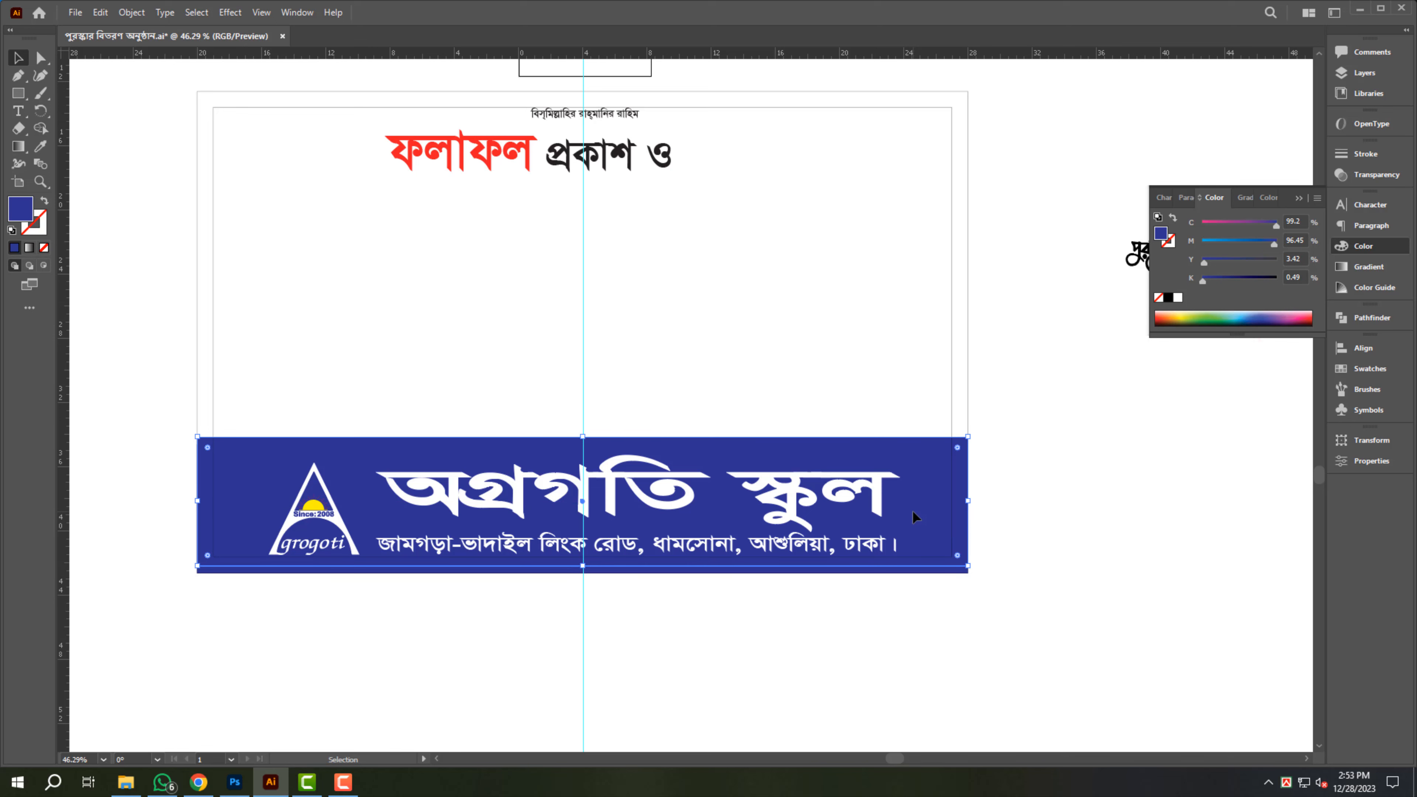
{"action": "left_click_drag", "start_coordinate": [559, 560], "coordinate": [783, 415]}
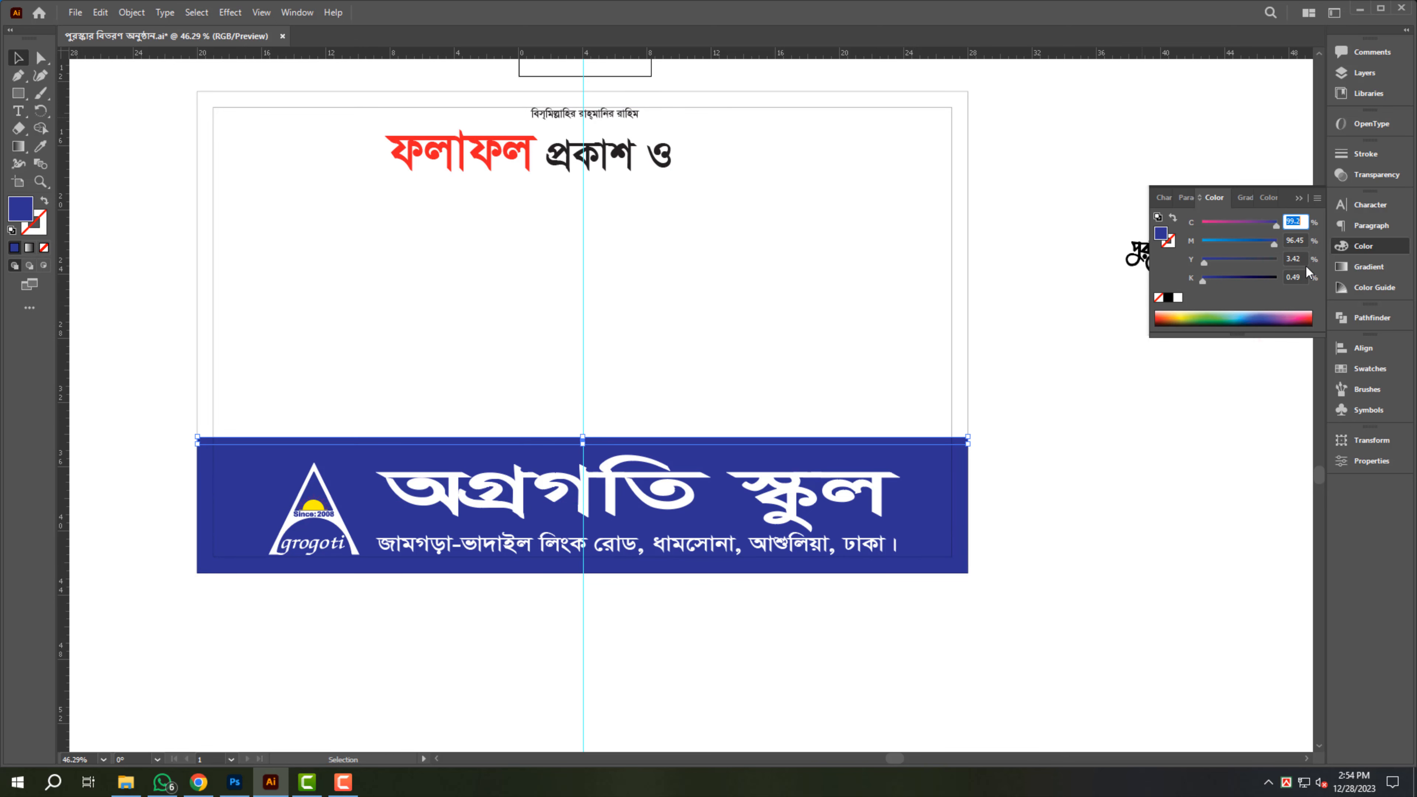
Fill the thin stripe with C 100, M 50, Y 0, K 0.
{"action": "type", "text": "100"}
{"action": "key", "text": "Tab"}
{"action": "type", "text": "50"}
{"action": "key", "text": "Tab"}
{"action": "type", "text": "0"}
{"action": "key", "text": "Tab"}
{"action": "type", "text": "0"}
{"action": "key", "text": "Return"}
{"action": "left_click", "coordinate": [1110, 588]}
Bring the black calligraphy title into the banner and enlarge it beneath the red and black heading.
{"action": "scroll", "coordinate": [781, 623], "scroll_direction": "down", "scroll_amount": 2}
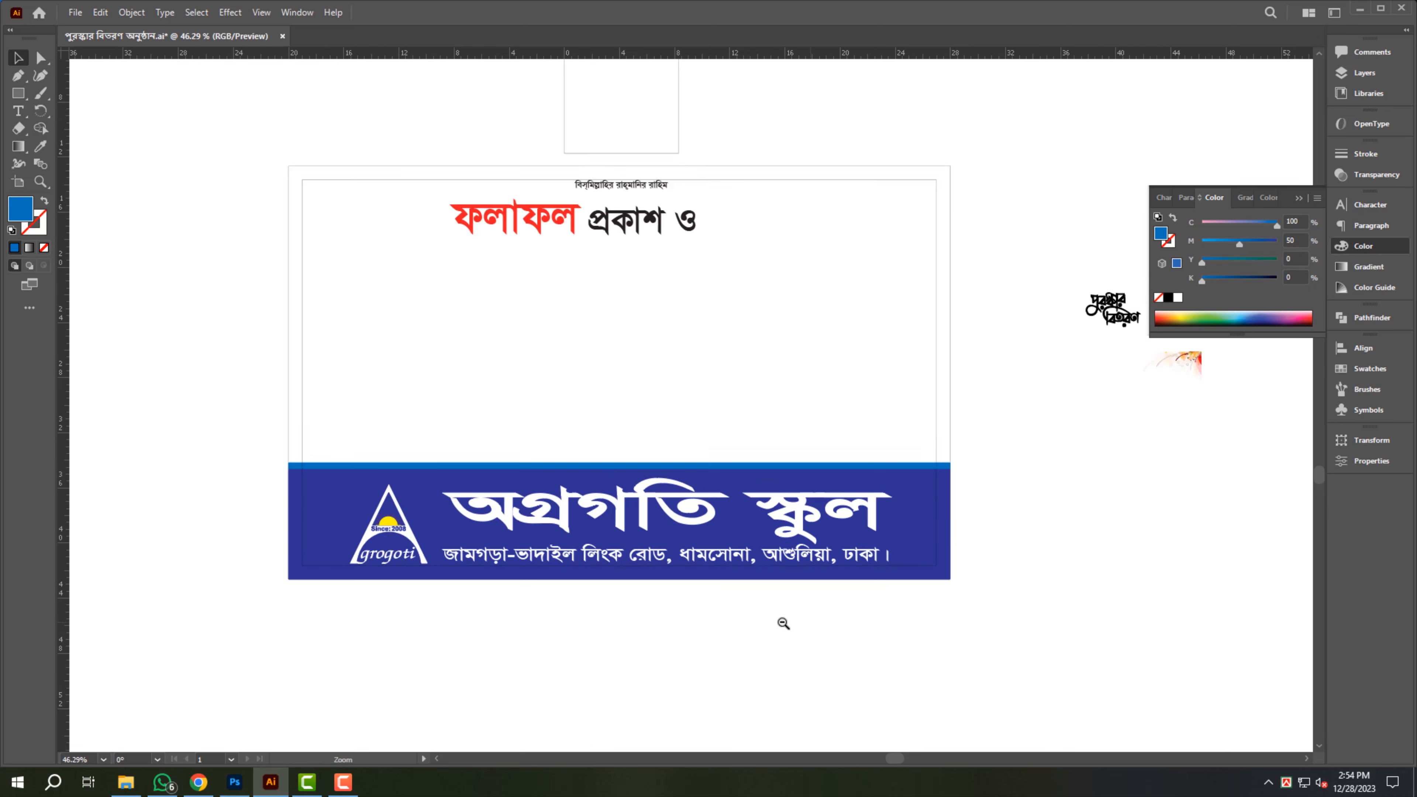
{"action": "left_click_drag", "start_coordinate": [988, 362], "coordinate": [565, 441]}
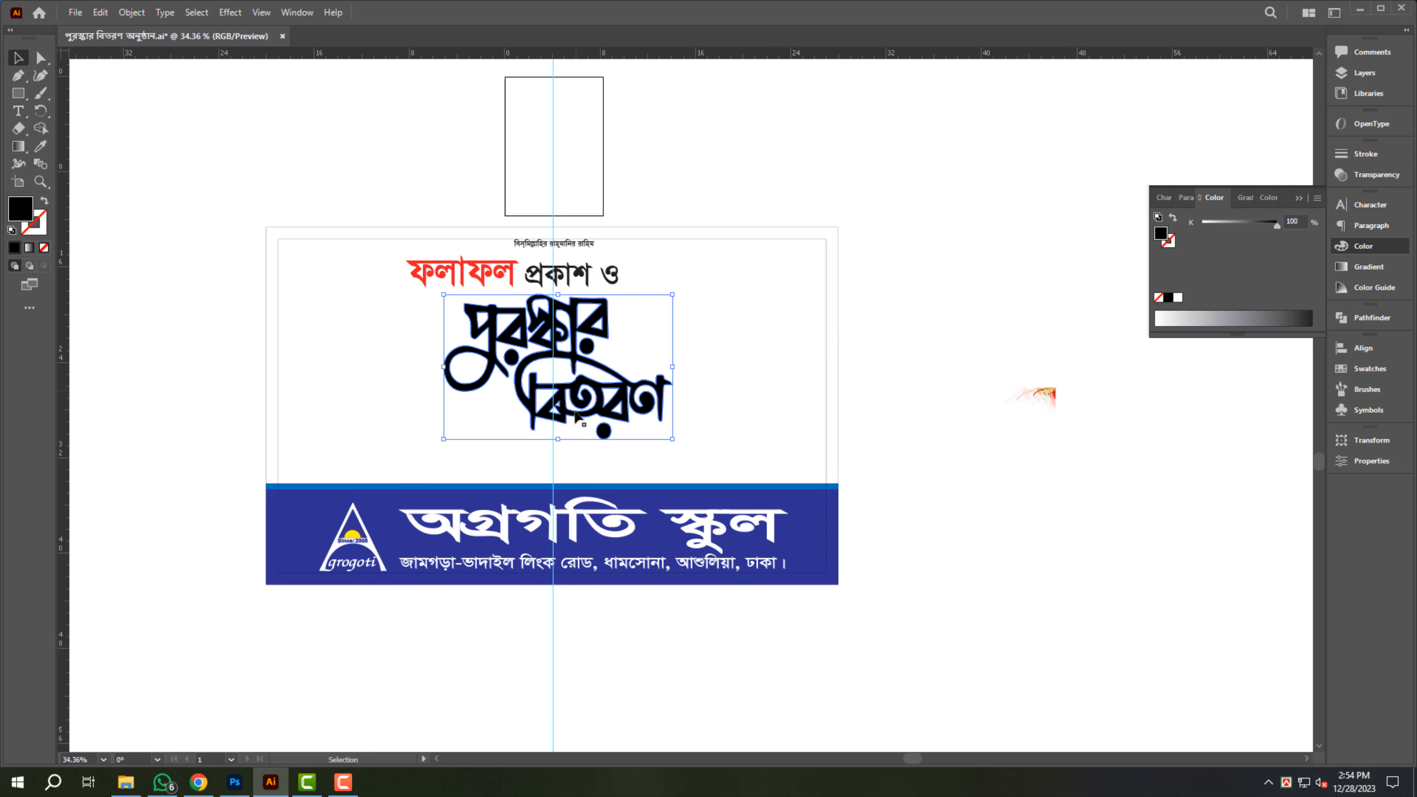
{"action": "scroll", "coordinate": [576, 416], "scroll_direction": "up", "scroll_amount": 2}
{"action": "left_click", "coordinate": [1007, 248]}
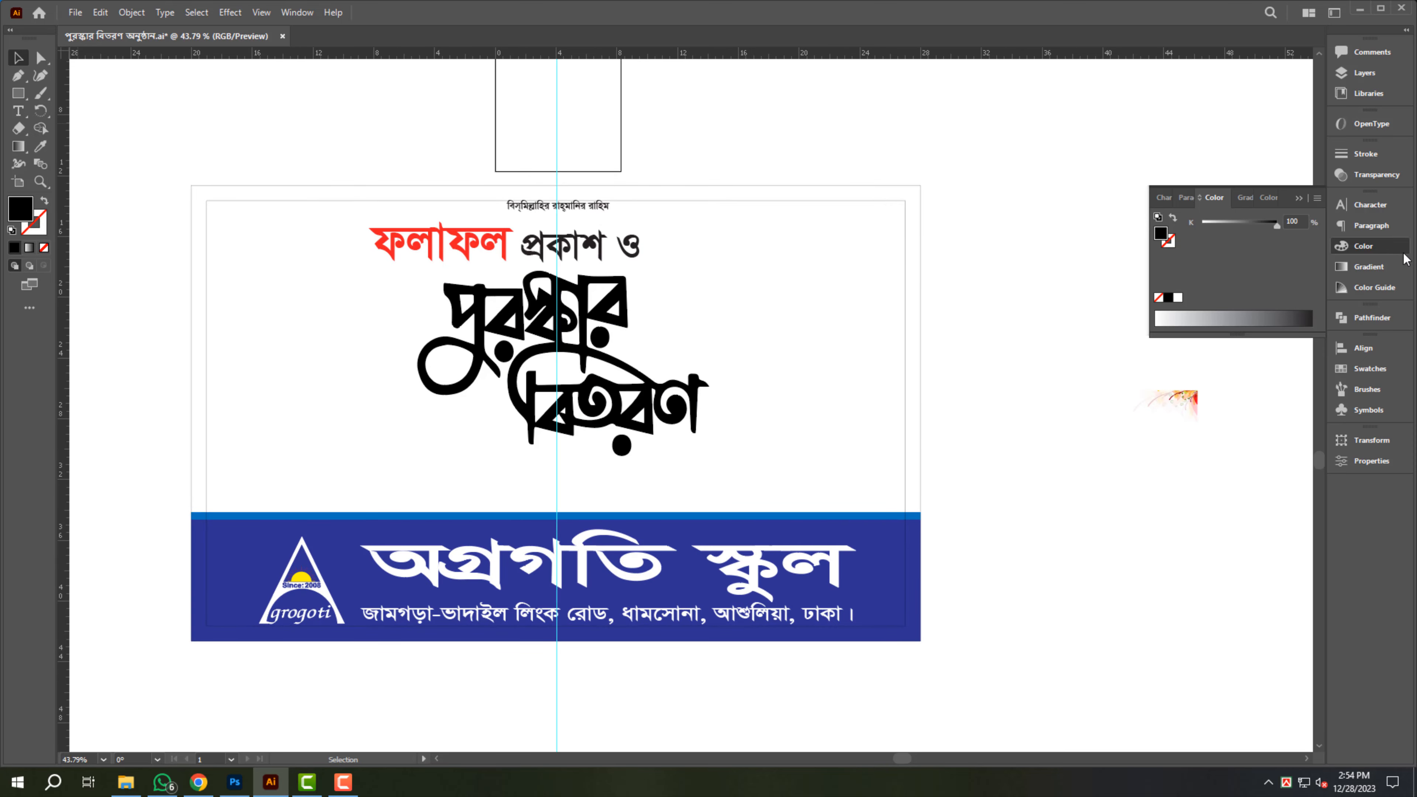
{"action": "left_click", "coordinate": [1377, 248]}
Bring the enlarged floral ornament into the banner and align it to the top right corner of the outer frame.
{"action": "left_click_drag", "start_coordinate": [1195, 405], "coordinate": [524, 516]}
{"action": "left_click", "coordinate": [921, 338], "text": "shift"}
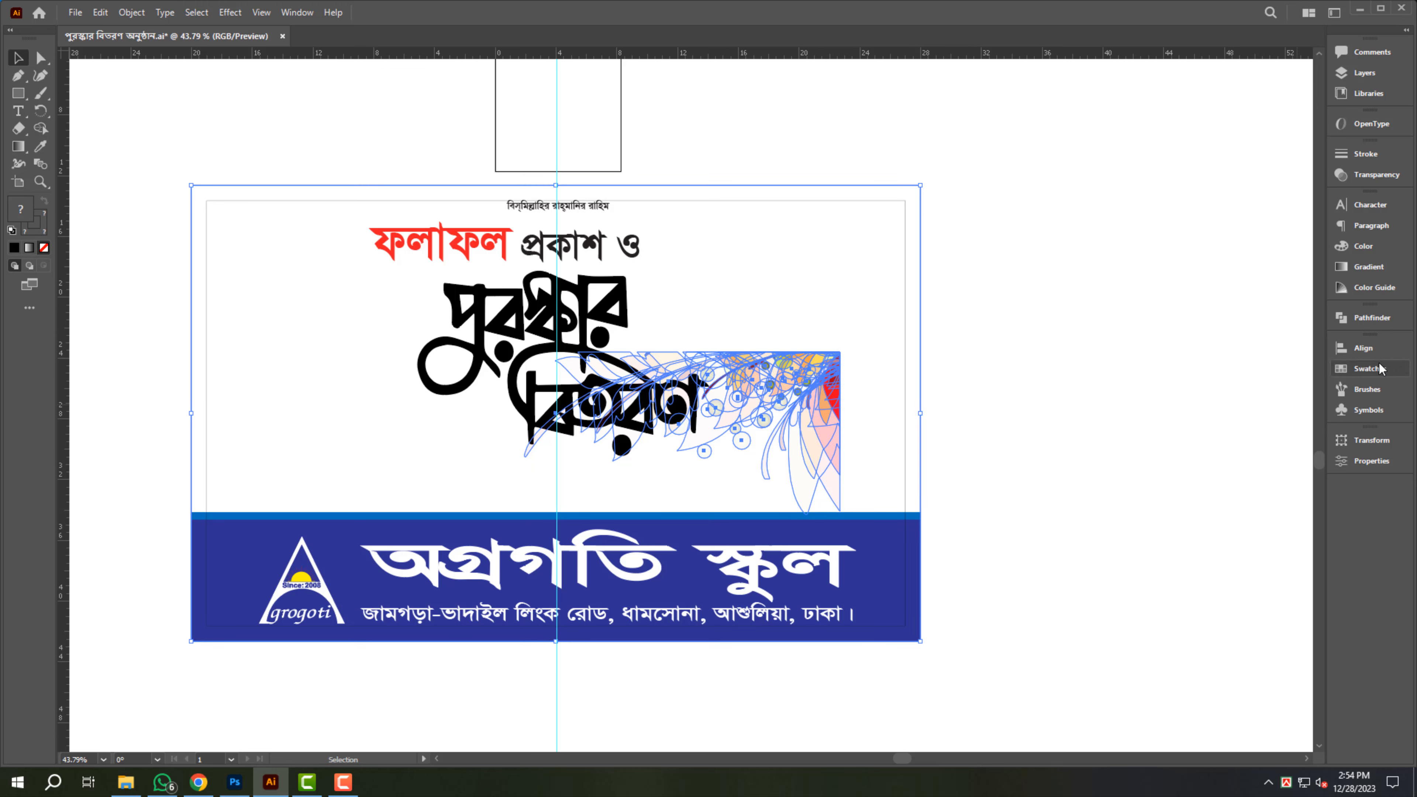
{"action": "left_click", "coordinate": [1363, 348]}
{"action": "left_click", "coordinate": [1213, 386]}
{"action": "left_click", "coordinate": [1258, 382]}
{"action": "left_click", "coordinate": [996, 308]}
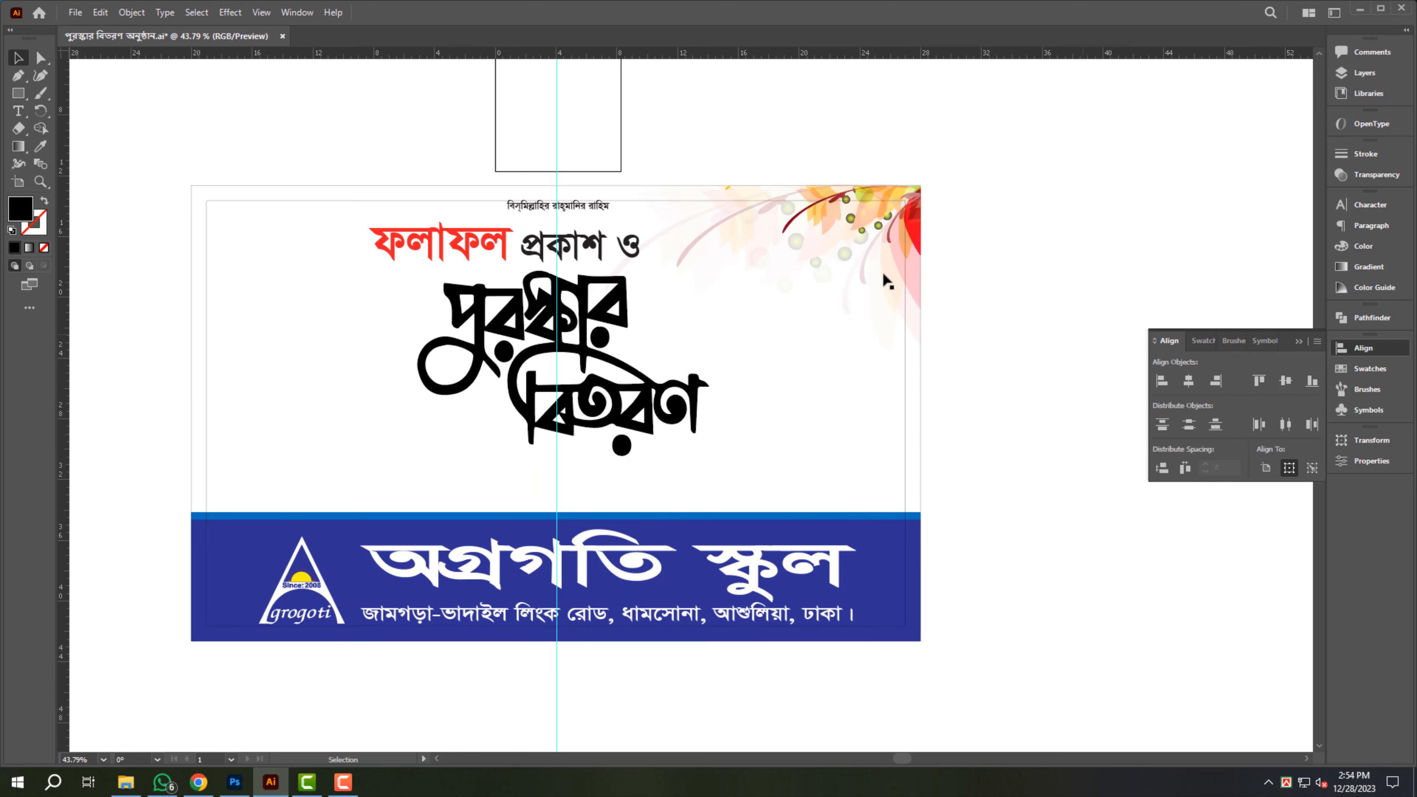
{"action": "scroll", "coordinate": [661, 236], "scroll_direction": "up", "scroll_amount": 2}
{"action": "left_click_drag", "start_coordinate": [737, 268], "coordinate": [829, 251]}
{"action": "left_click", "coordinate": [983, 222]}
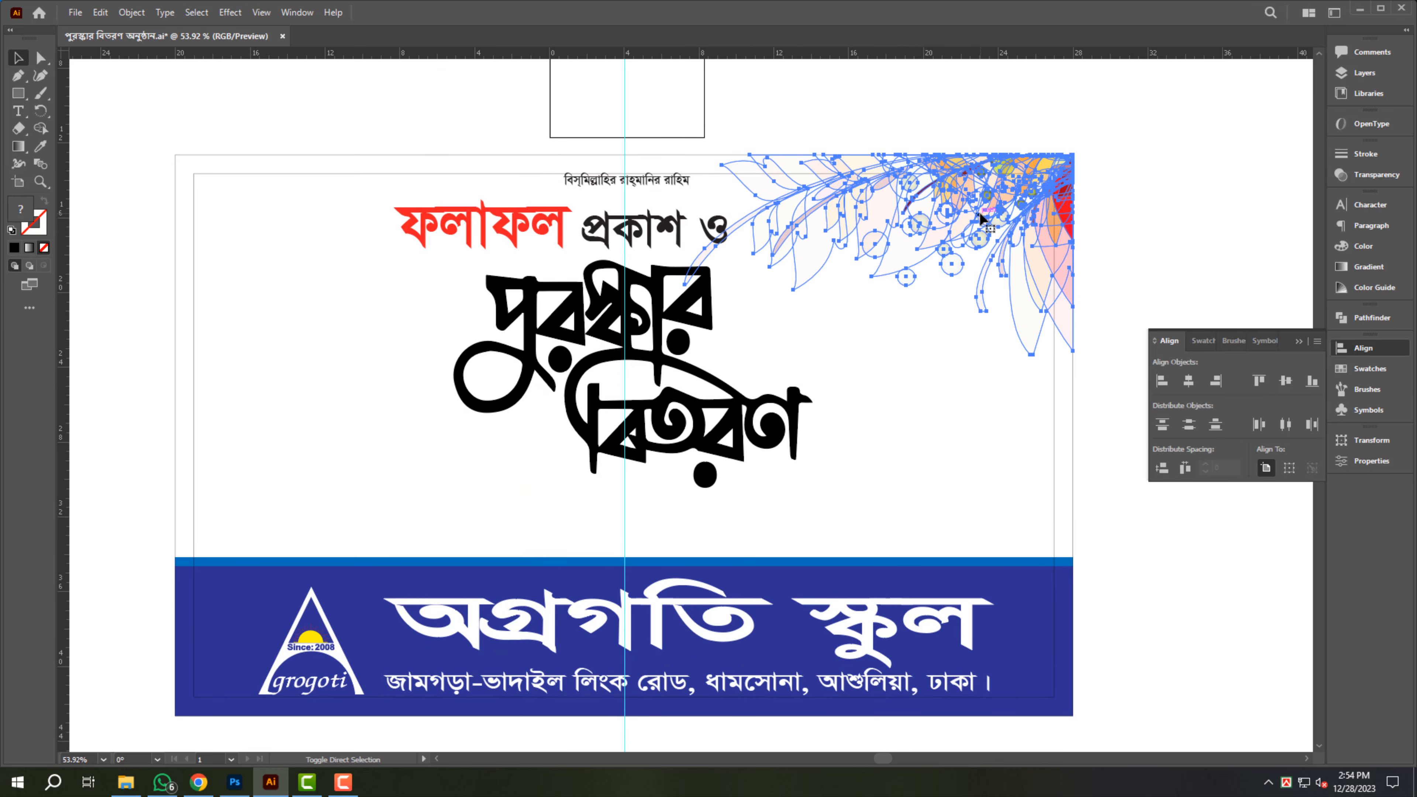
{"action": "left_click", "coordinate": [1221, 210]}
{"action": "left_click", "coordinate": [1373, 357]}
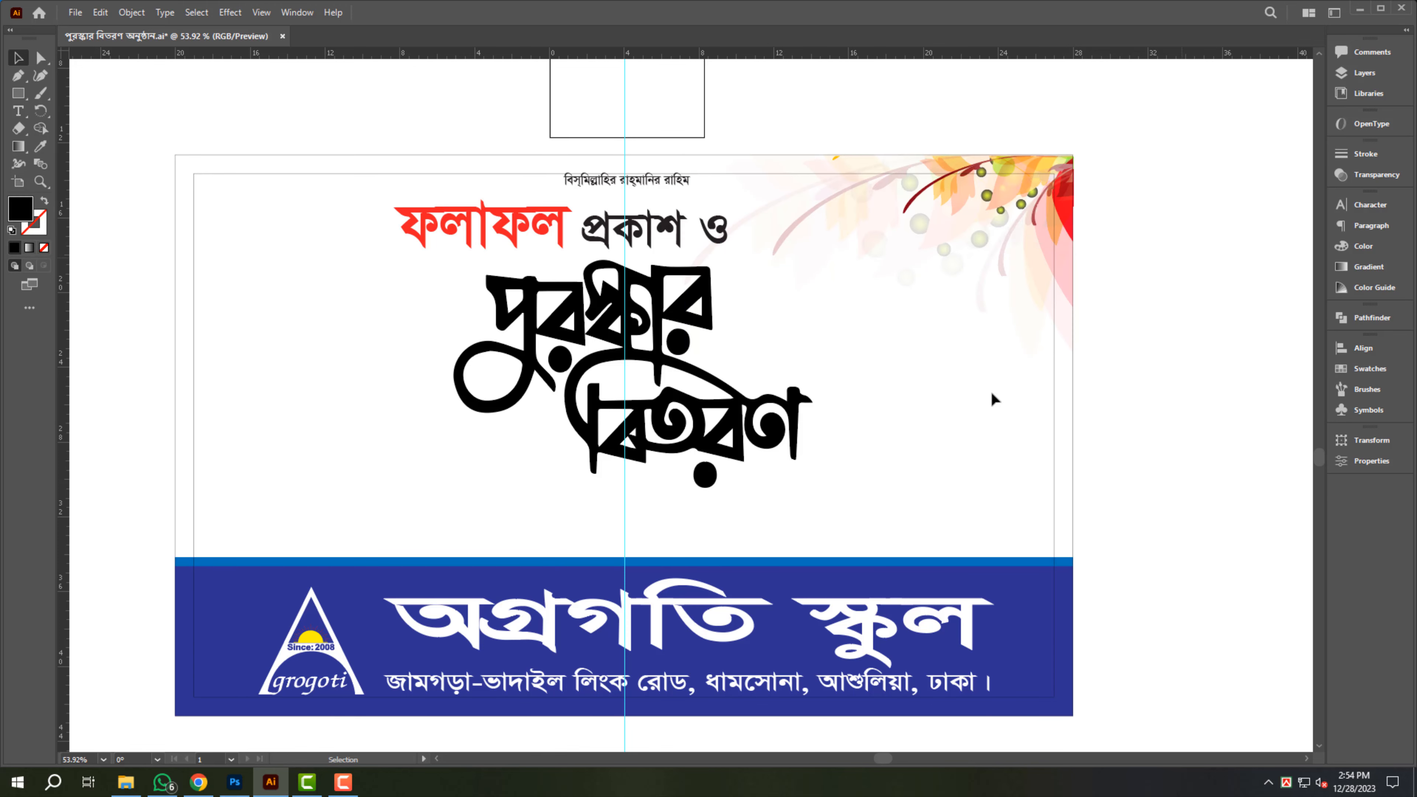
Centre the calligraphy lower above the blue strip and move the heading down and left, directly above it.
{"action": "left_click_drag", "start_coordinate": [726, 426], "coordinate": [740, 405]}
{"action": "left_click", "coordinate": [713, 400]}
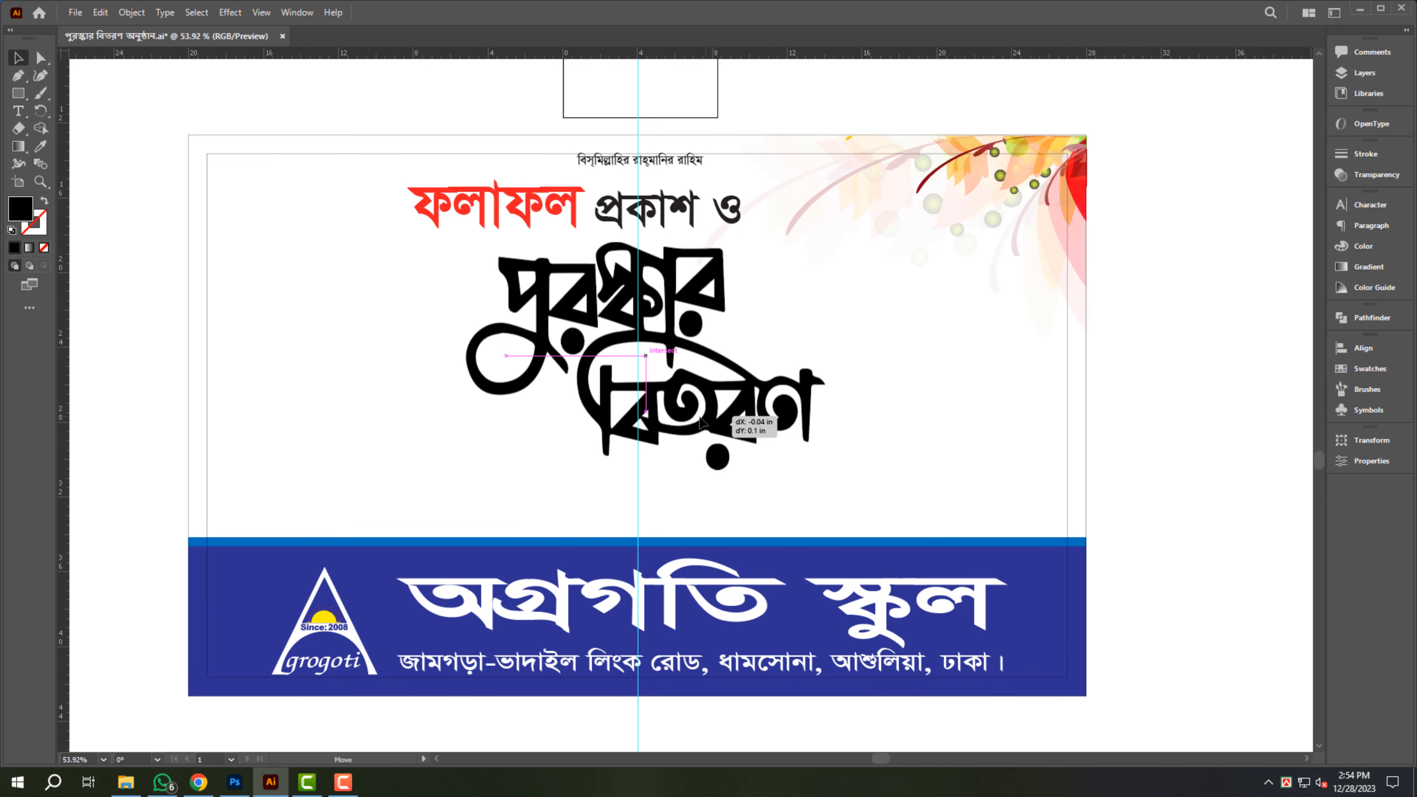
{"action": "left_click_drag", "start_coordinate": [707, 420], "coordinate": [704, 471]}
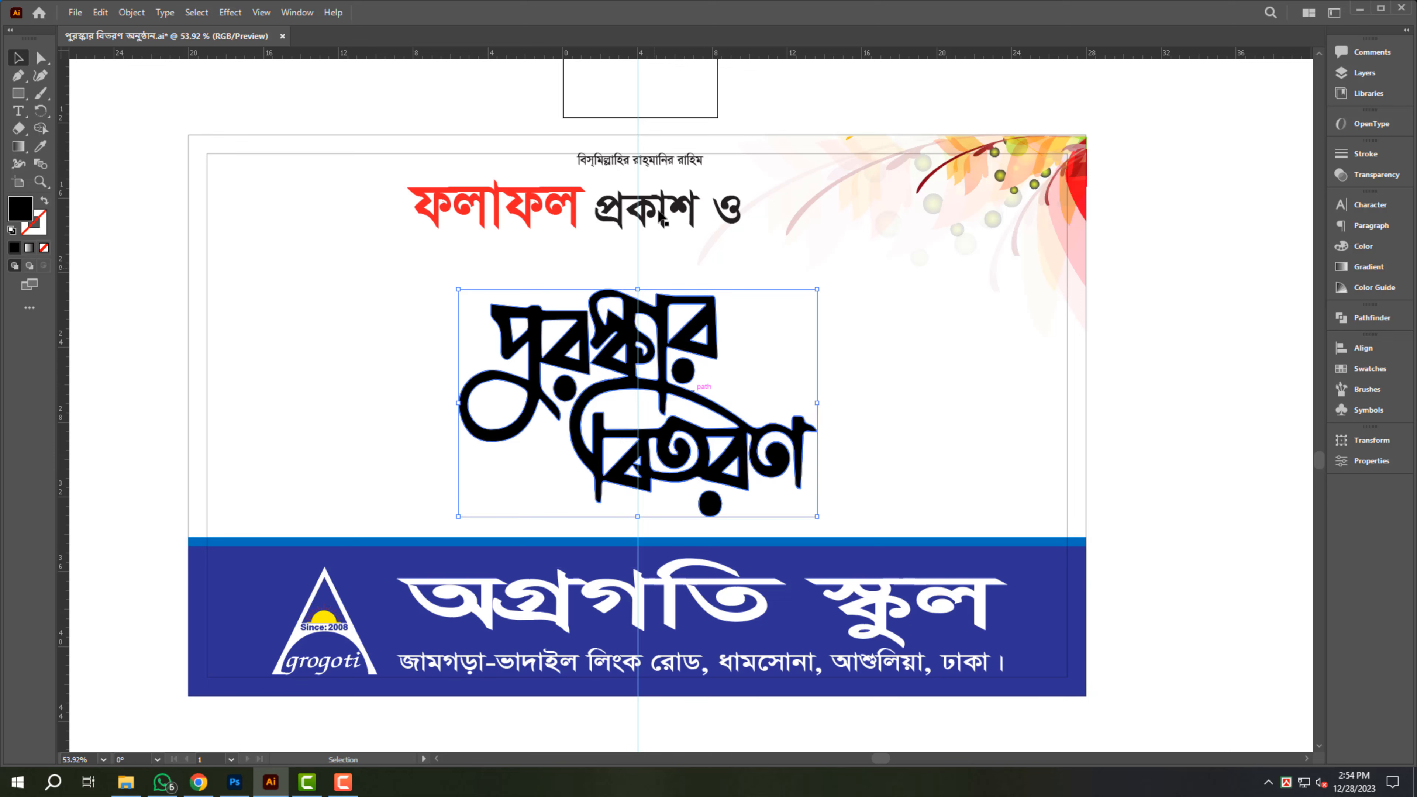
{"action": "left_click", "coordinate": [638, 246]}
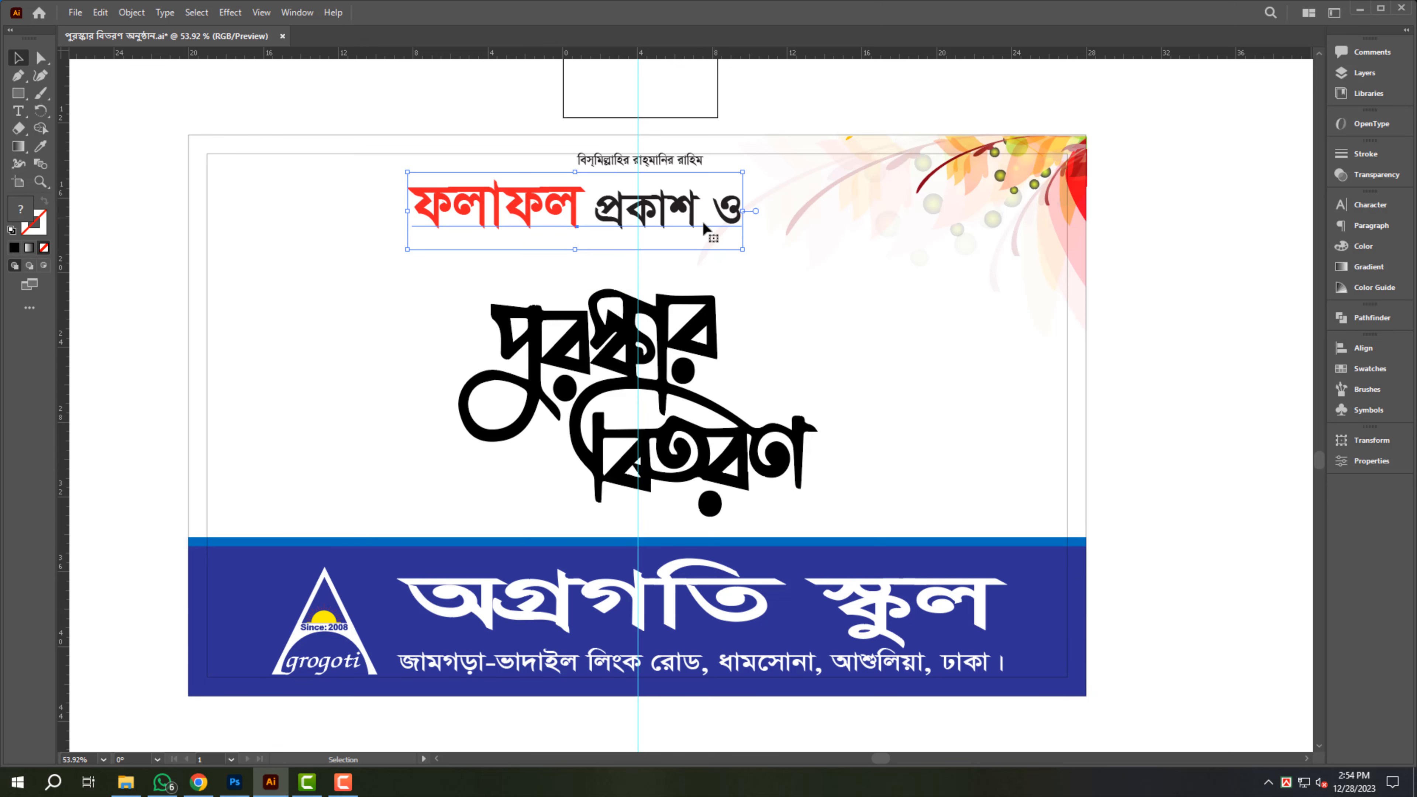
{"action": "left_click_drag", "start_coordinate": [704, 225], "coordinate": [672, 269]}
Enlarge the heading and calligraphy together to fill the white area and shift them slightly to the right.
{"action": "left_click", "coordinate": [662, 298], "text": "shift"}
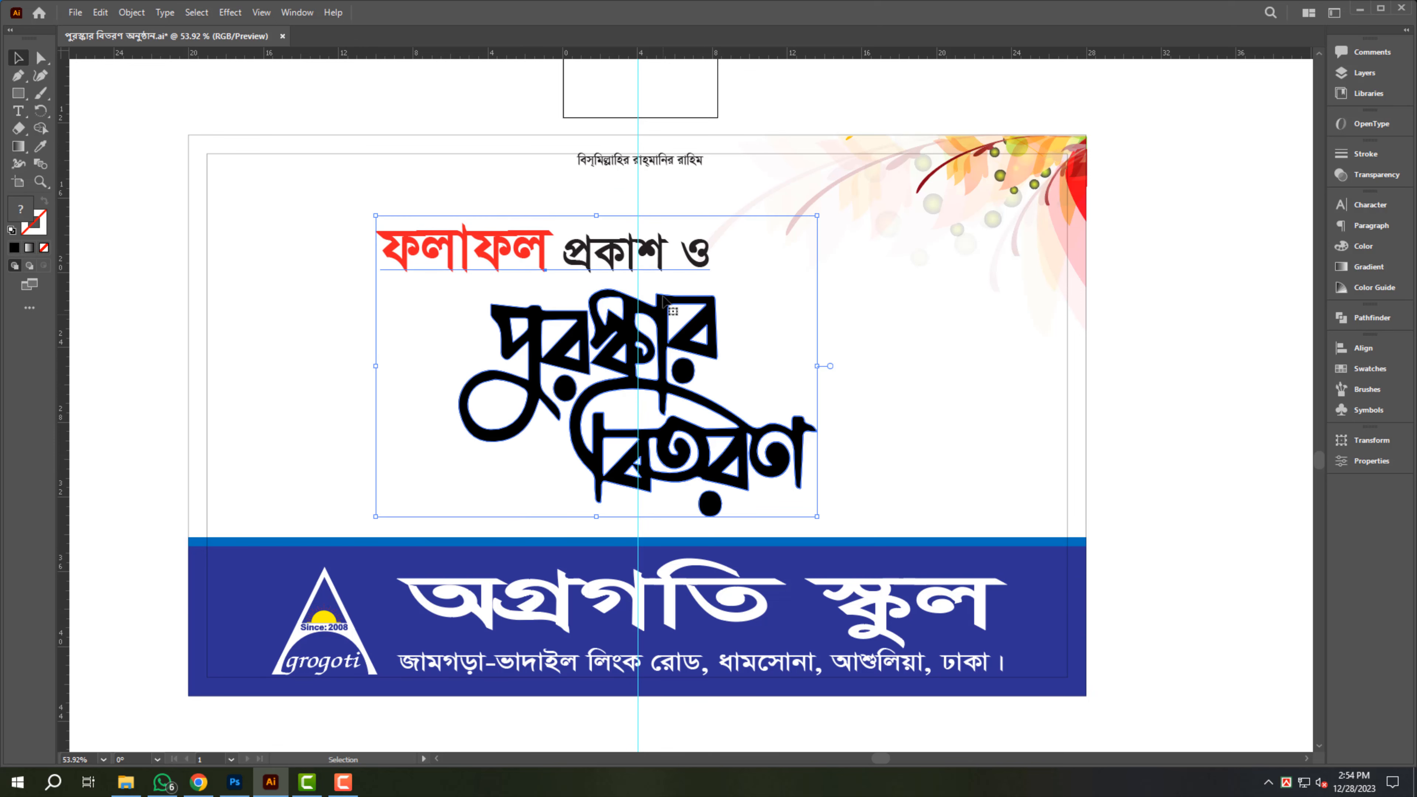
{"action": "left_click_drag", "start_coordinate": [596, 215], "coordinate": [600, 183]}
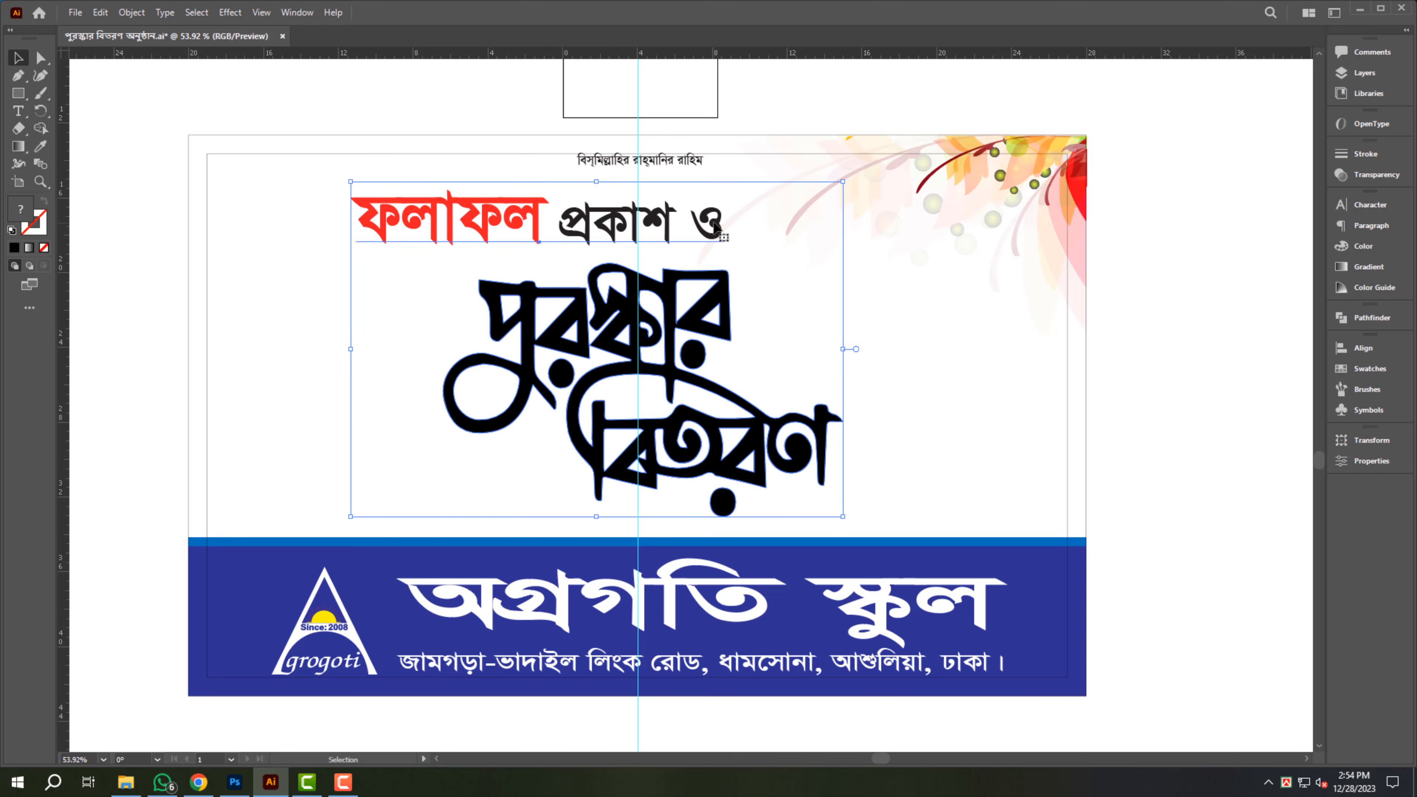
{"action": "left_click_drag", "start_coordinate": [713, 224], "coordinate": [731, 224]}
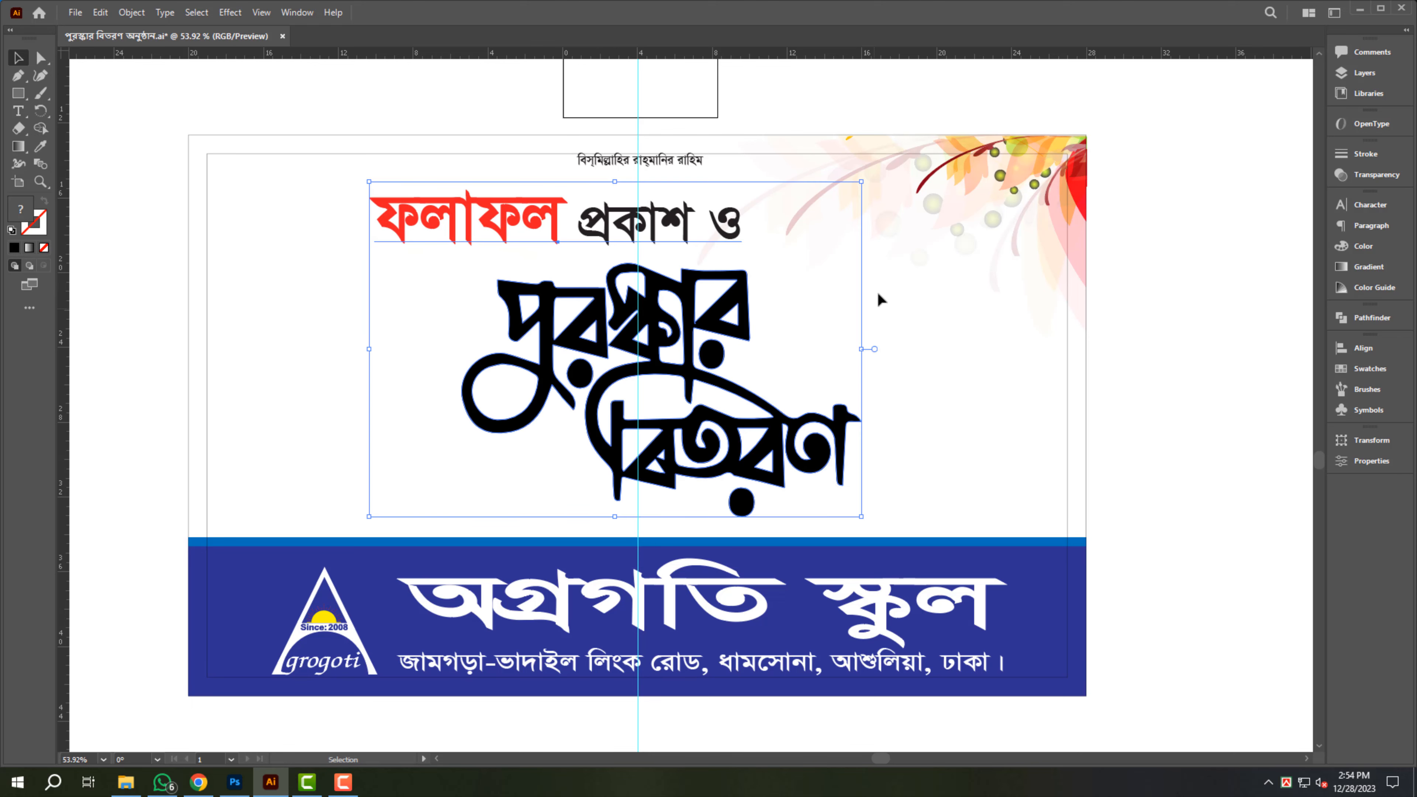
{"action": "left_click", "coordinate": [931, 103]}
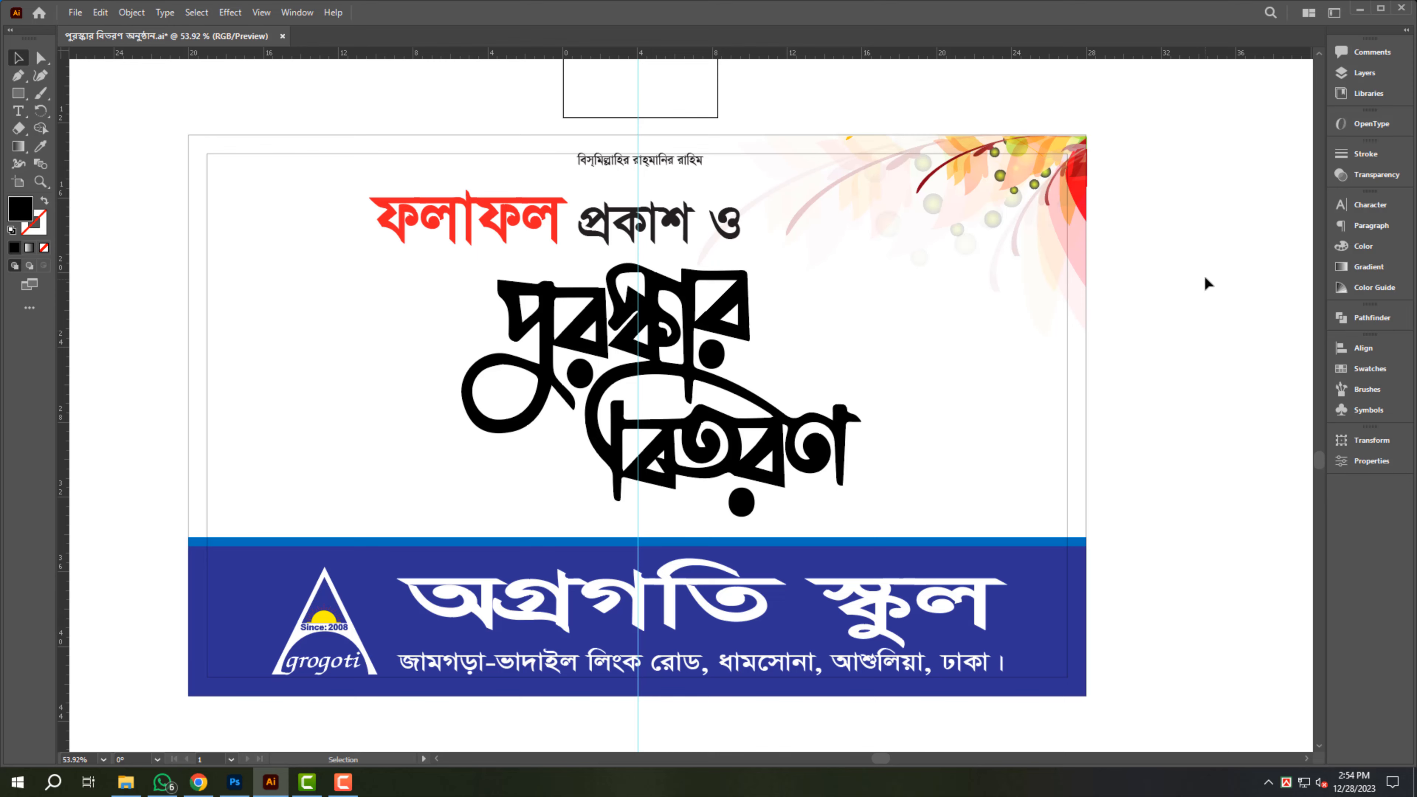
Switch to Chrome and download the free "banner set with modern colorful shapes" vector from Freepik.
{"action": "key", "text": "super+d"}
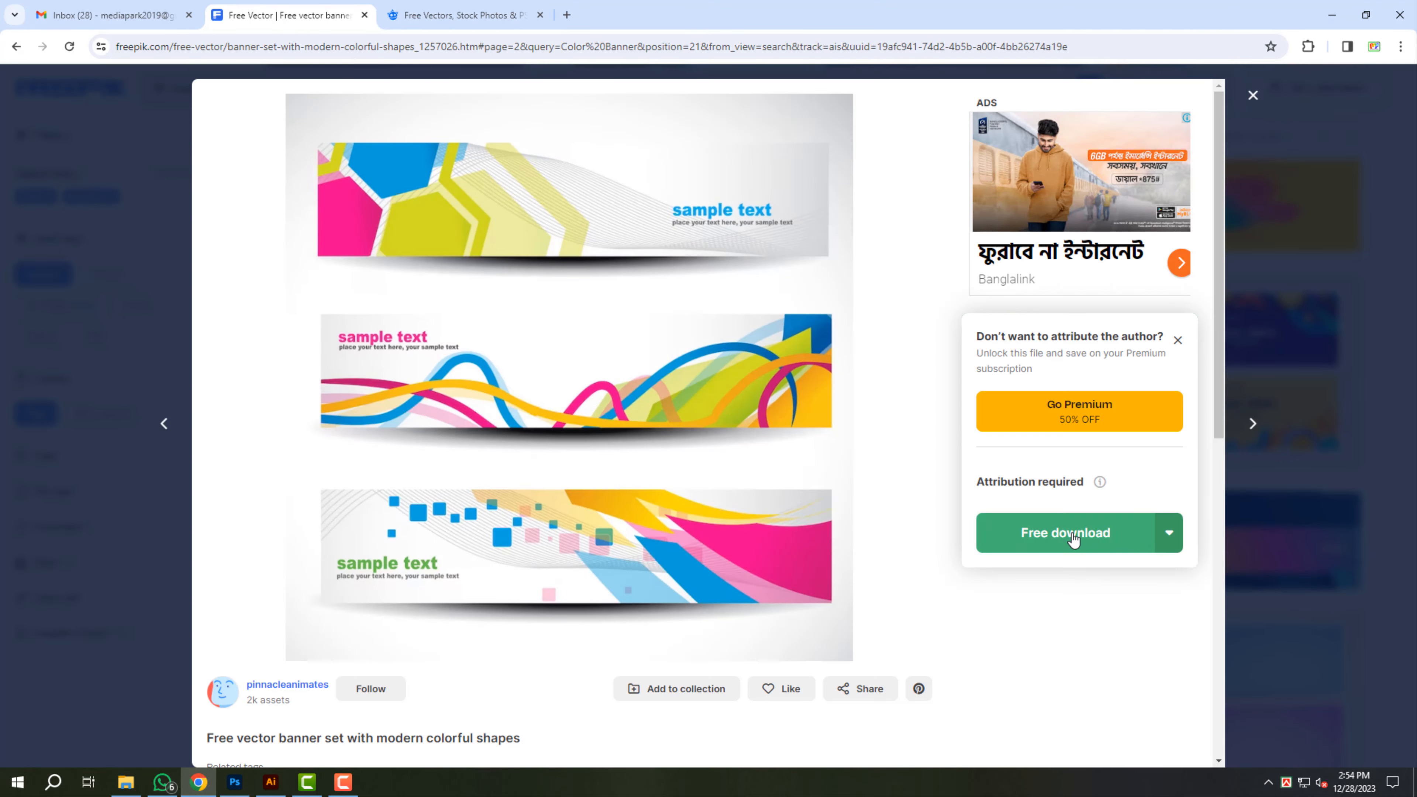
{"action": "left_click", "coordinate": [1073, 539]}
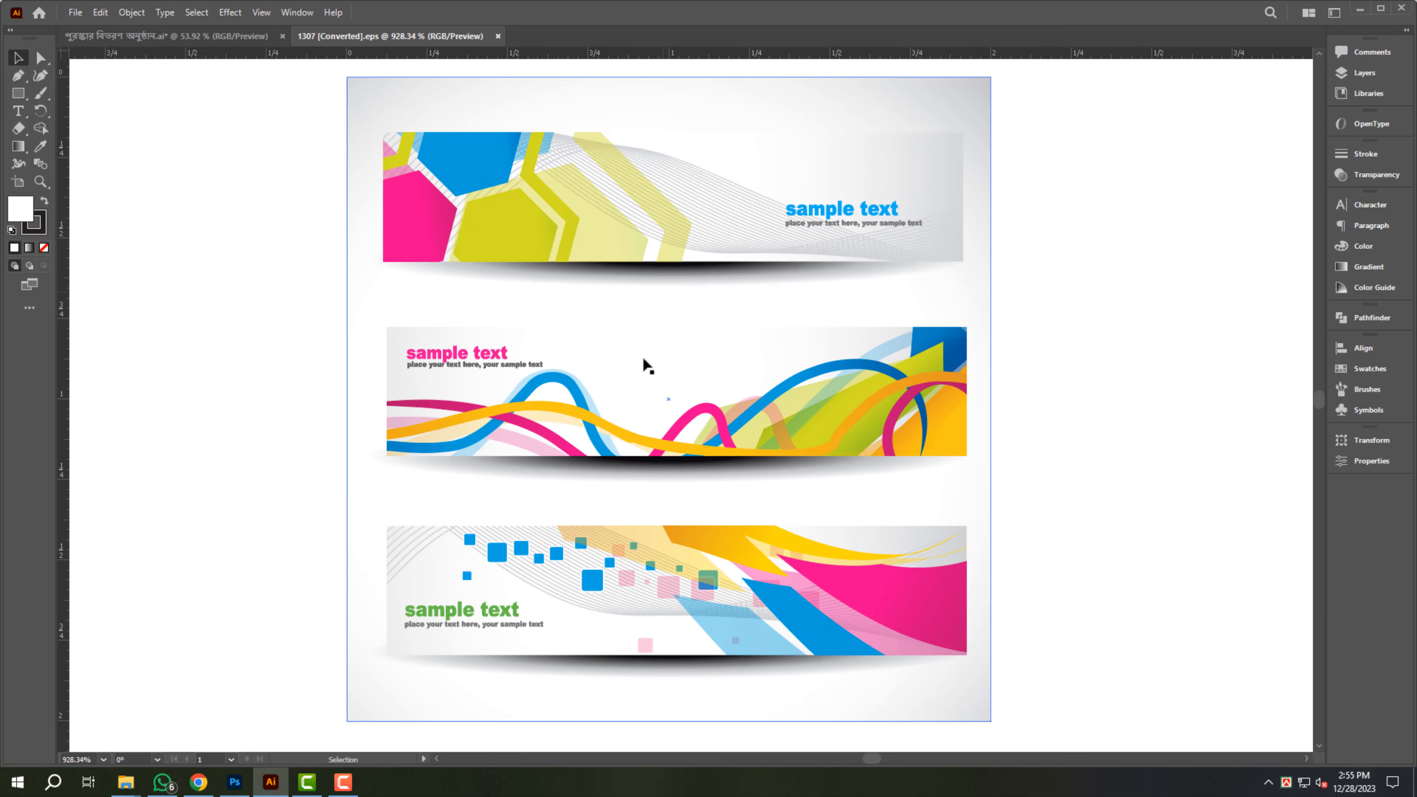
Ungroup the downloaded banner artwork and separate the bottom banner with the squares and pink shapes from the rest.
{"action": "scroll", "coordinate": [662, 536], "scroll_direction": "down", "scroll_amount": 2}
{"action": "left_click_drag", "start_coordinate": [662, 536], "coordinate": [557, 336]}
{"action": "left_click", "coordinate": [667, 363]}
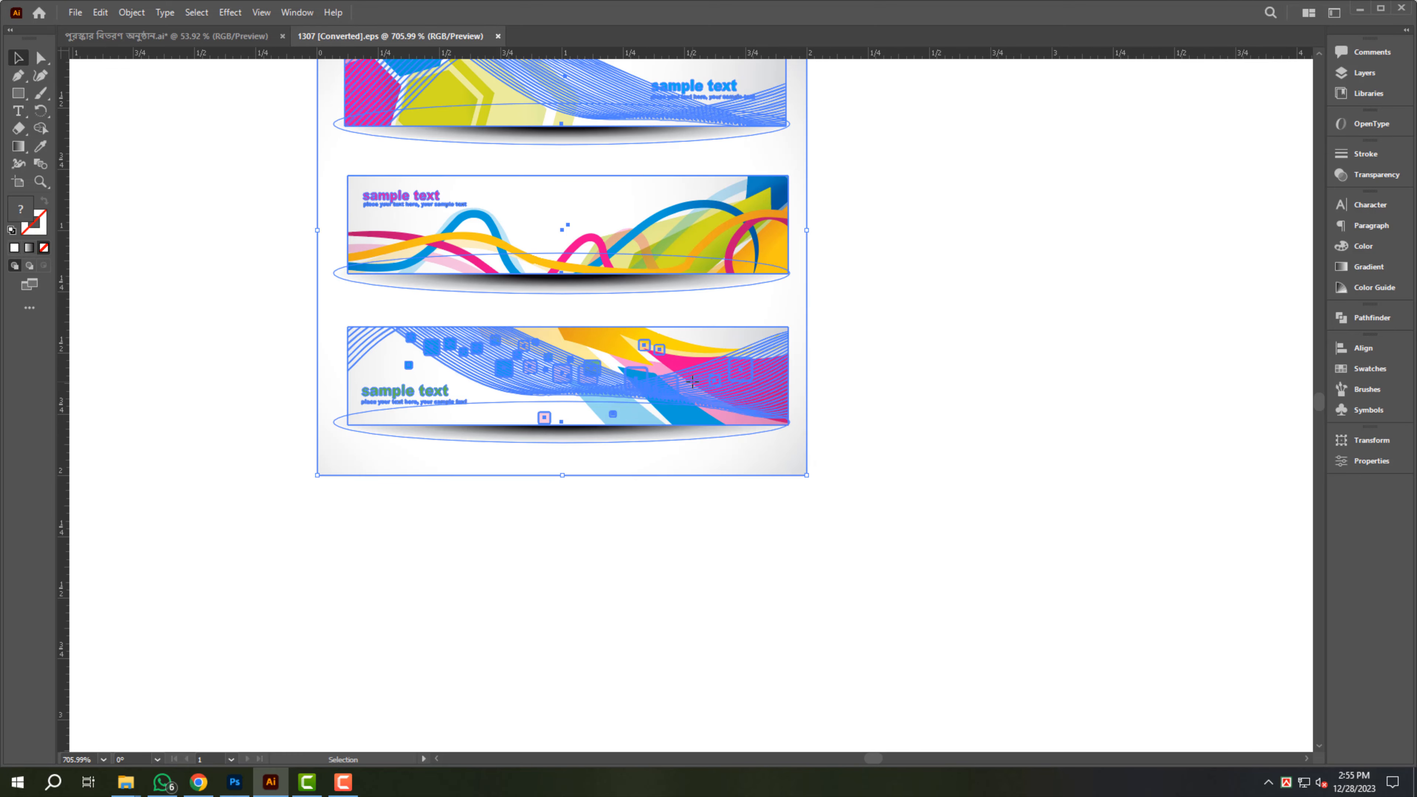
{"action": "right_click", "coordinate": [730, 302]}
{"action": "left_click", "coordinate": [802, 426]}
{"action": "left_click", "coordinate": [937, 385]}
{"action": "left_click_drag", "start_coordinate": [701, 377], "coordinate": [700, 571]}
{"action": "left_click_drag", "start_coordinate": [699, 570], "coordinate": [691, 277]}
{"action": "left_click_drag", "start_coordinate": [749, 285], "coordinate": [748, 413]}
{"action": "left_click_drag", "start_coordinate": [534, 418], "coordinate": [642, 474]}
Isolate the separated banner's group, delete its "sample text" lettering and leave isolation mode.
{"action": "left_click", "coordinate": [518, 502]}
{"action": "double_click", "coordinate": [352, 414]}
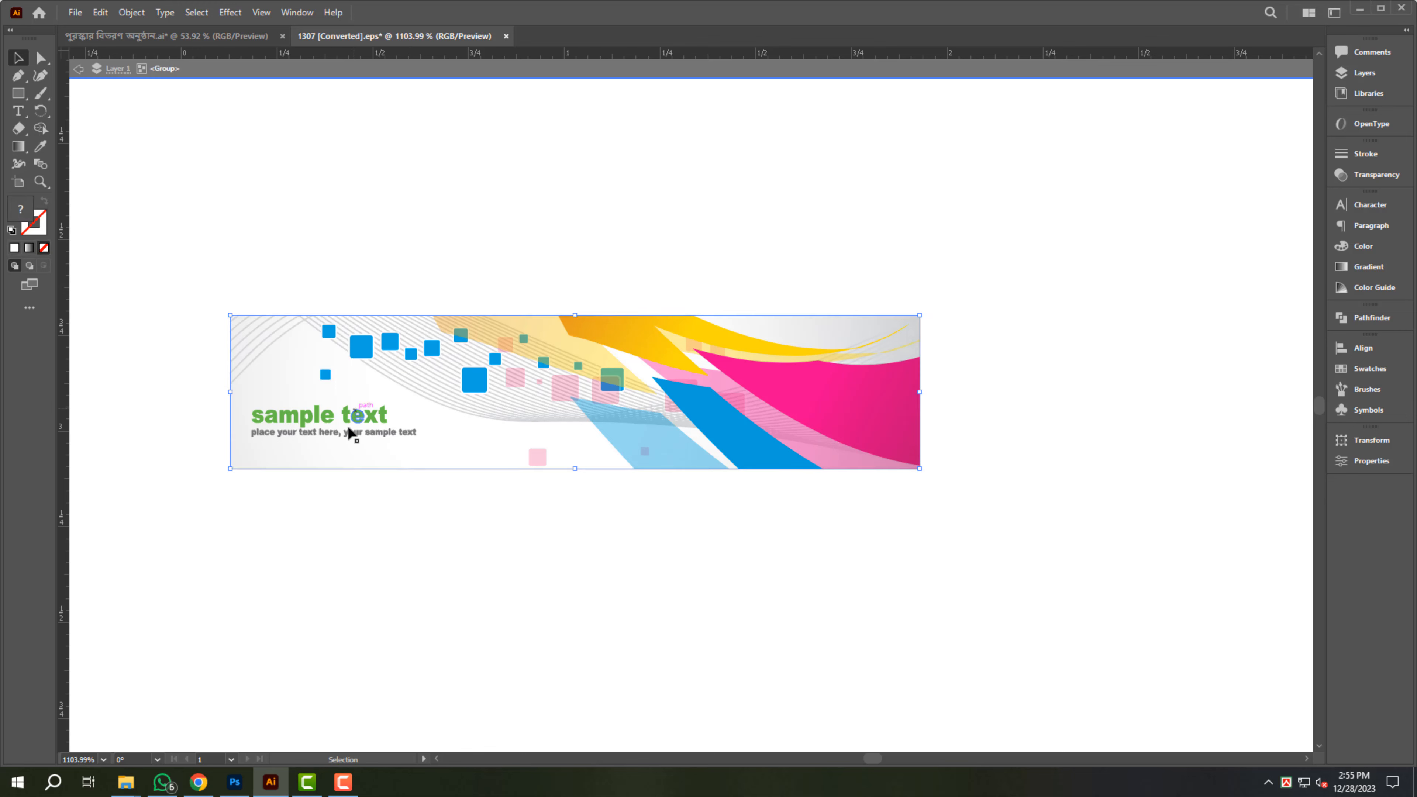
{"action": "left_click", "coordinate": [343, 413]}
{"action": "key", "text": "Delete"}
{"action": "double_click", "coordinate": [212, 284]}
Cut the cleaned-up shapes artwork from 1307 [Converted].eps and close that file without saving.
{"action": "left_click_drag", "start_coordinate": [198, 274], "coordinate": [935, 544]}
{"action": "key", "text": "ctrl+x"}
{"action": "key", "text": "ctrl+w"}
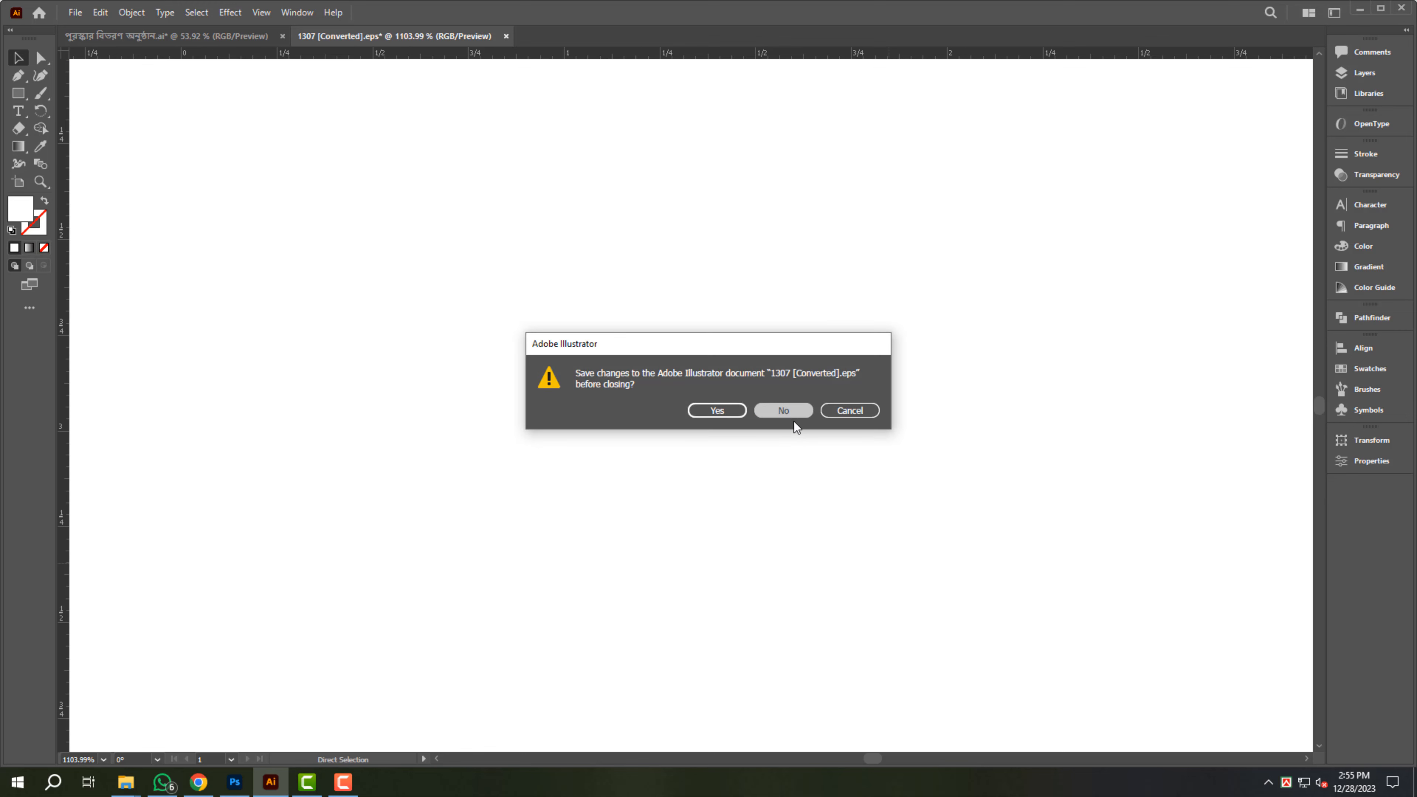
{"action": "left_click", "coordinate": [792, 410]}
{"action": "key", "text": "a"}
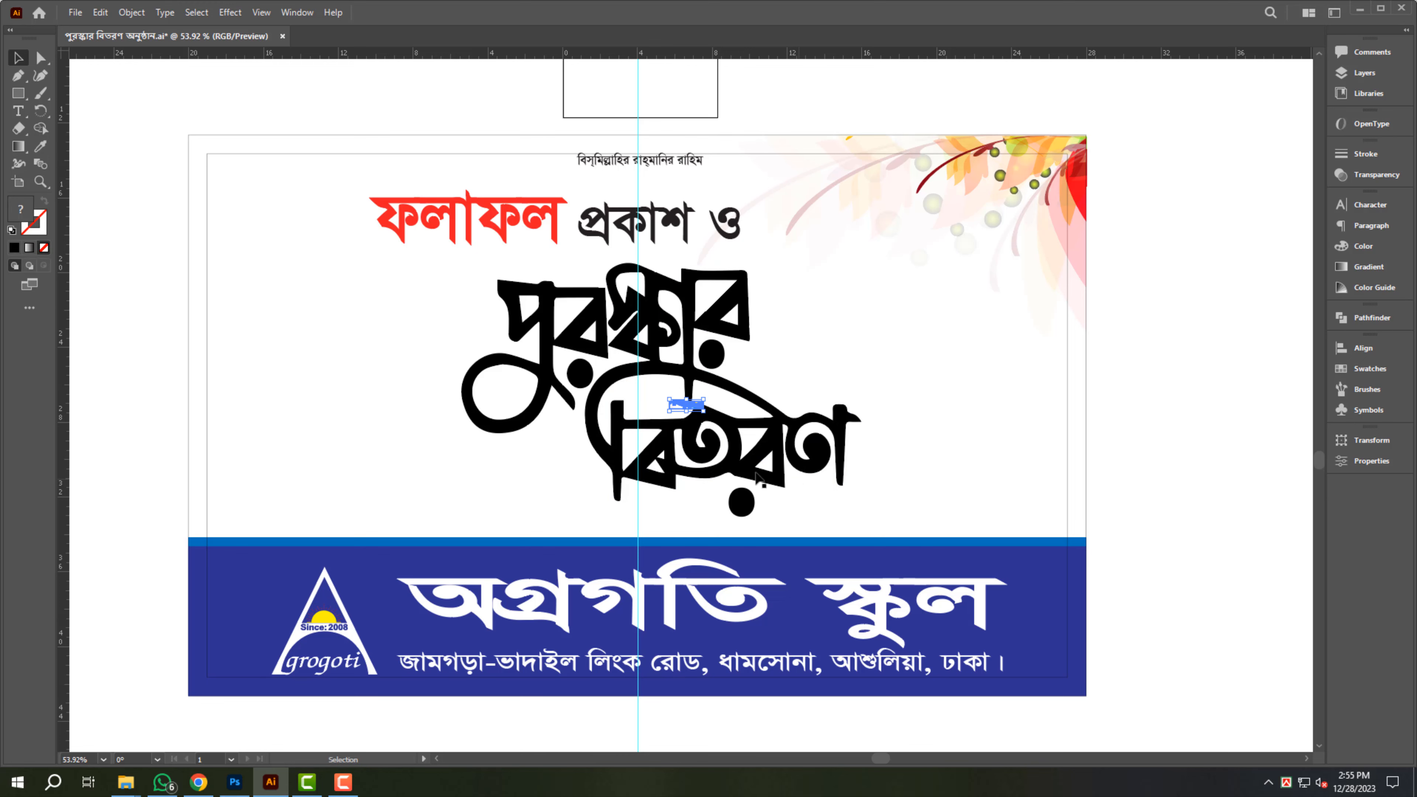
Paste the artwork into the prize-giving banner document, move it below the banner and rotate it 180°.
{"action": "key", "text": "ctrl+v"}
{"action": "scroll", "coordinate": [725, 359], "scroll_direction": "down", "scroll_amount": 3}
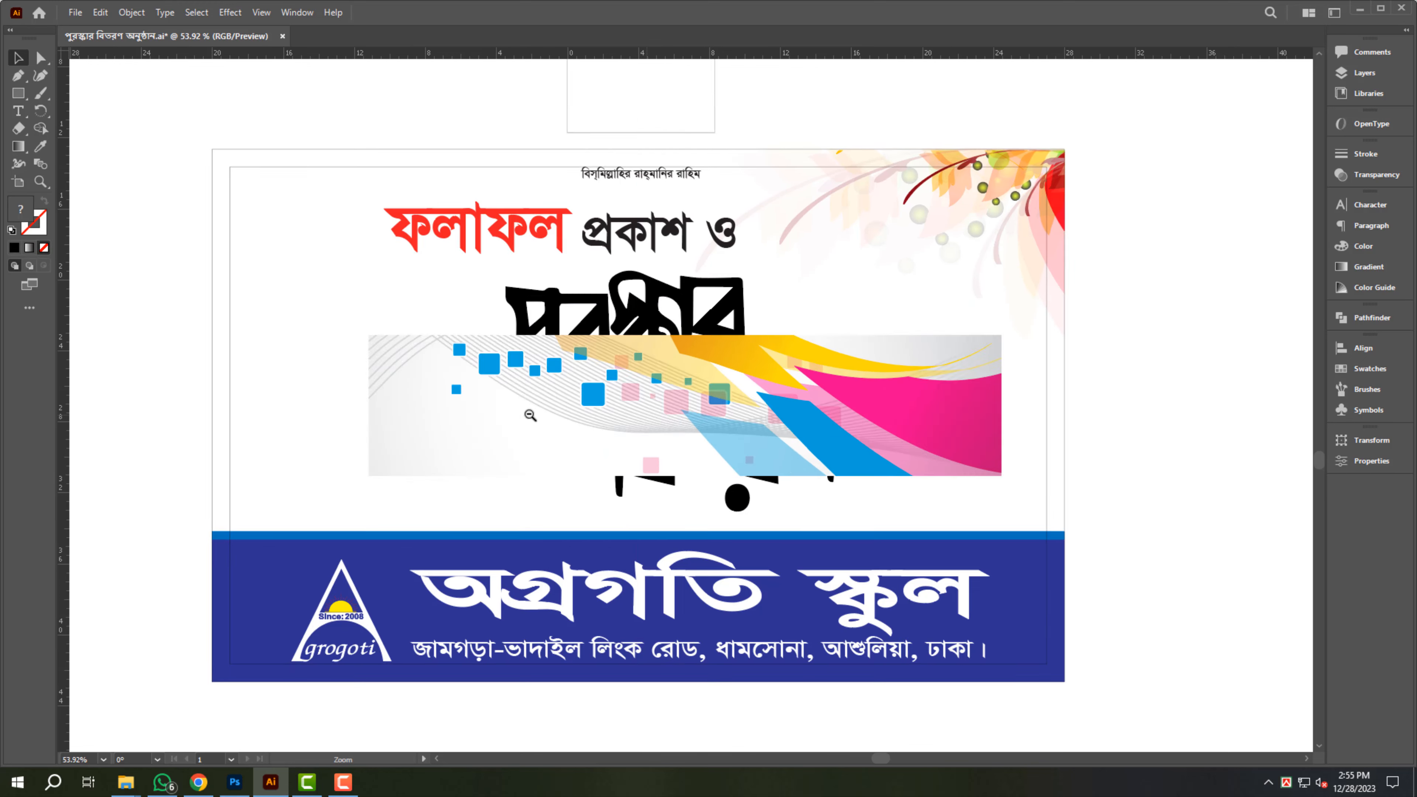
{"action": "left_click_drag", "start_coordinate": [725, 359], "coordinate": [724, 661]}
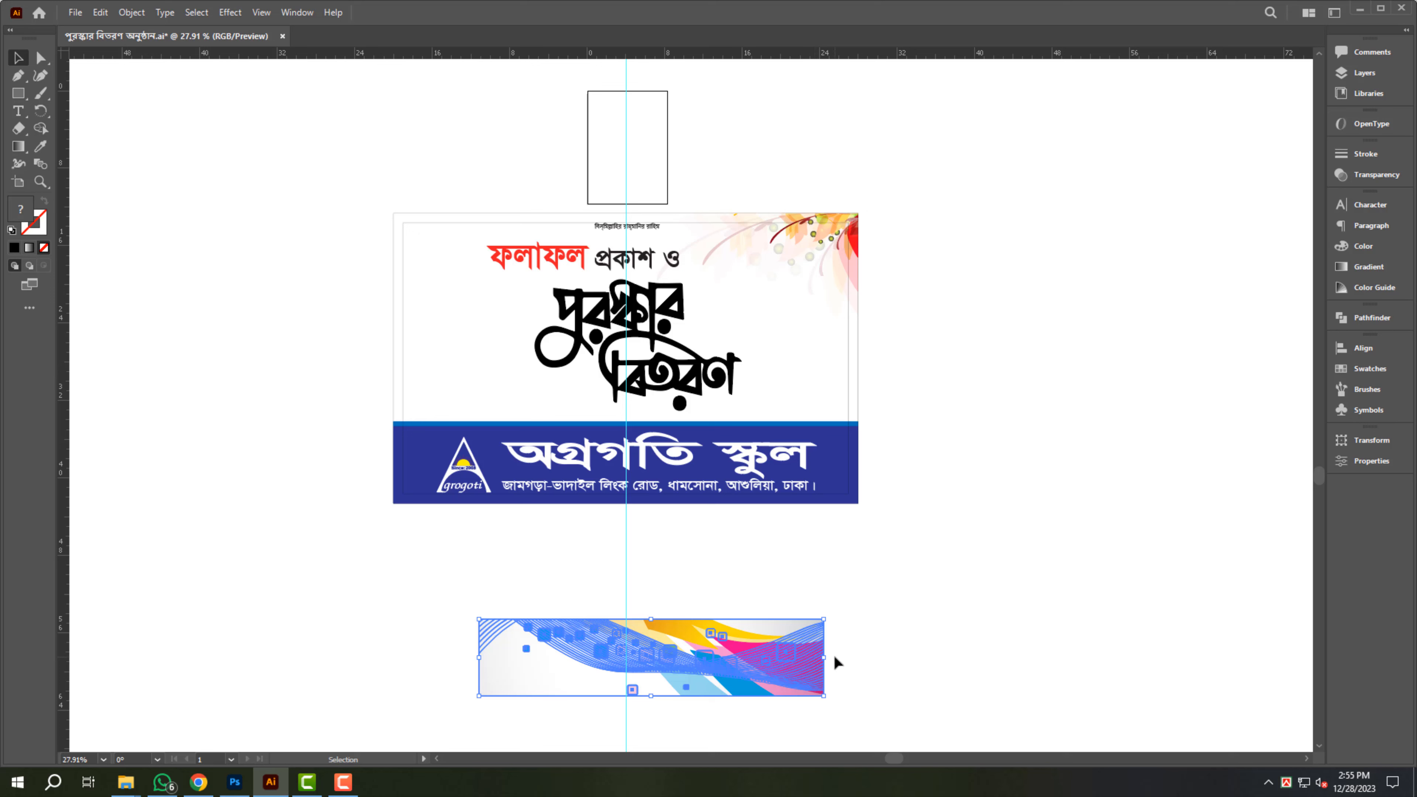
{"action": "left_click_drag", "start_coordinate": [834, 658], "coordinate": [87, 547]}
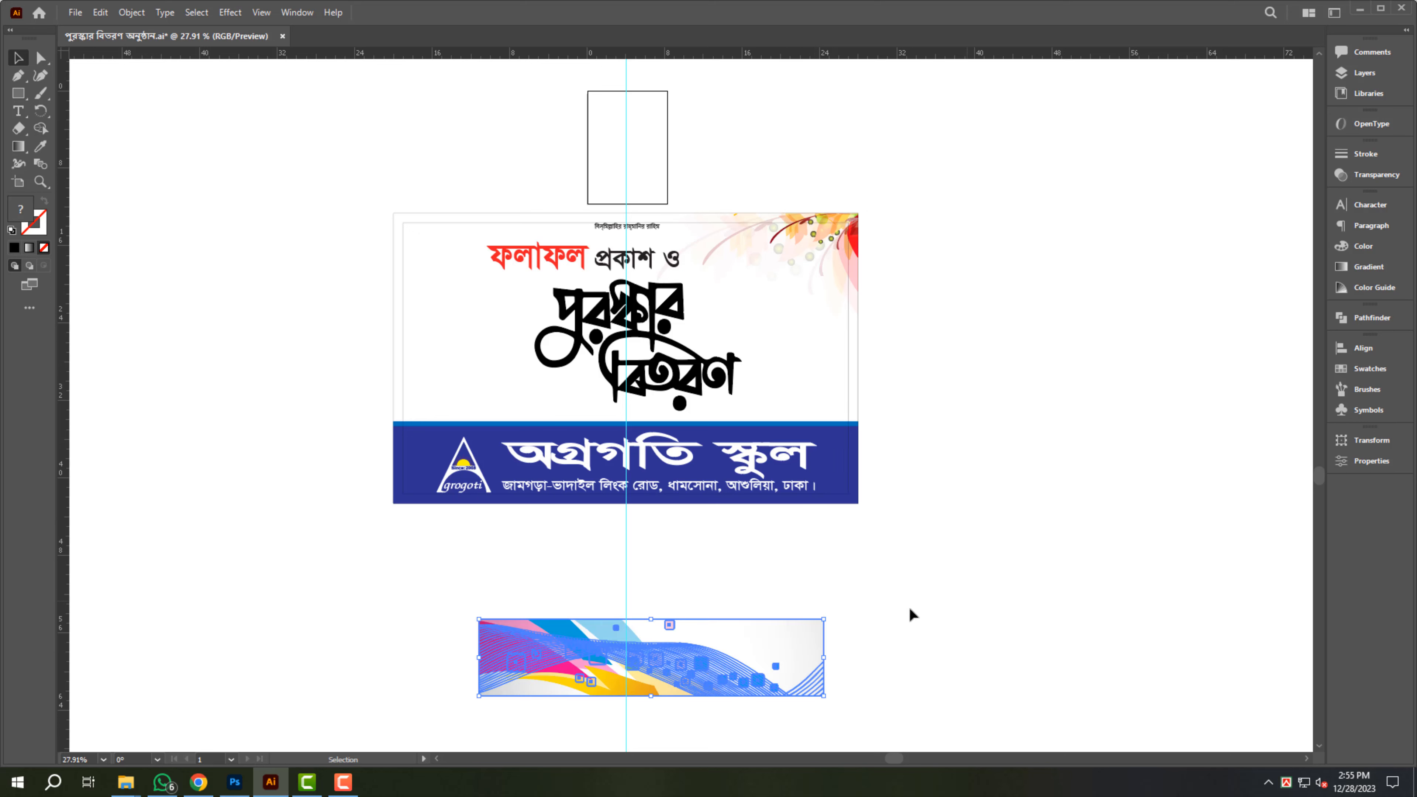
Ungroup the pasted artwork and pull its grey gradient background away from the coloured shapes.
{"action": "left_click", "coordinate": [771, 654]}
{"action": "right_click", "coordinate": [779, 638]}
{"action": "left_click", "coordinate": [875, 502]}
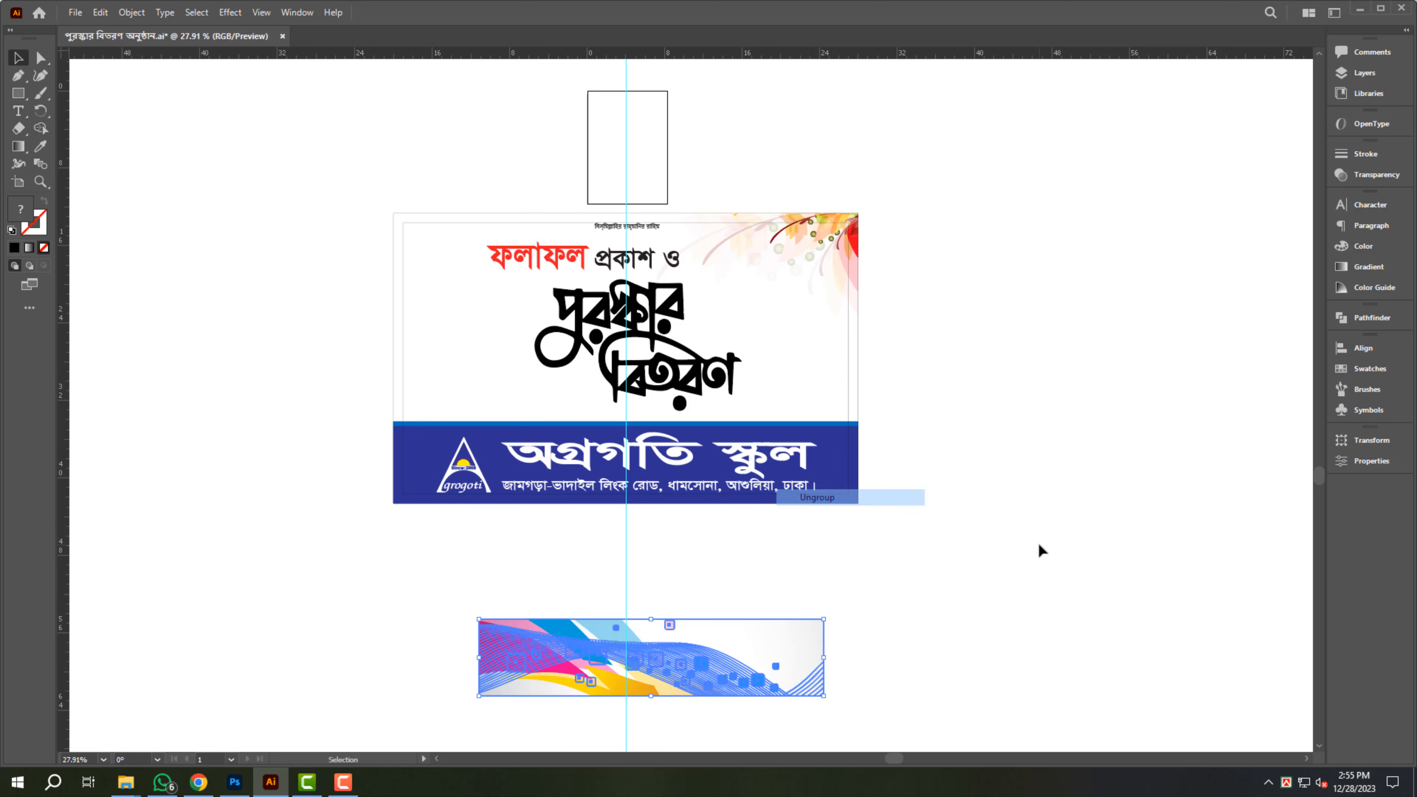
{"action": "left_click", "coordinate": [1038, 546]}
{"action": "left_click_drag", "start_coordinate": [758, 650], "coordinate": [940, 562]}
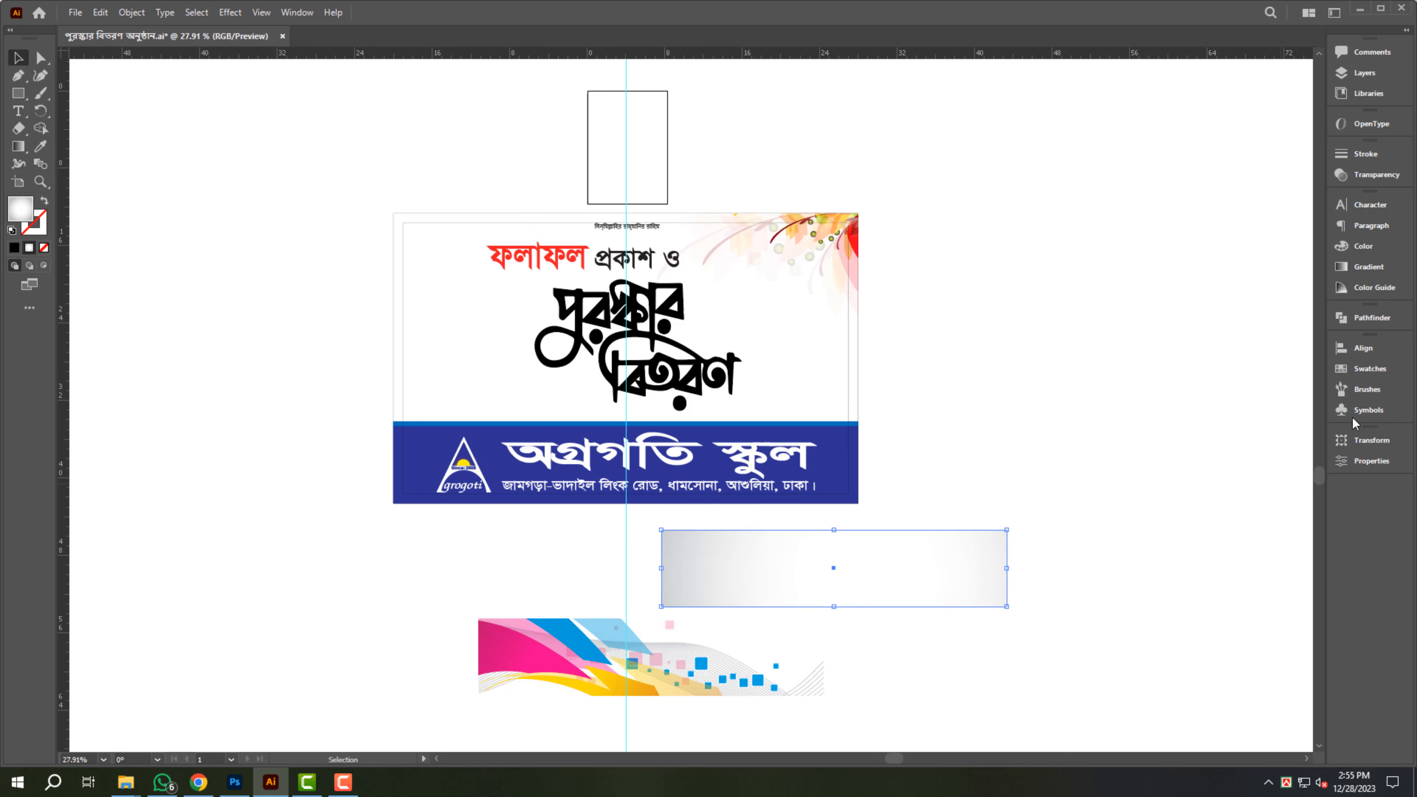
Resize the grey gradient rectangle to 48 in wide by 30 in high.
{"action": "left_click", "coordinate": [1357, 439]}
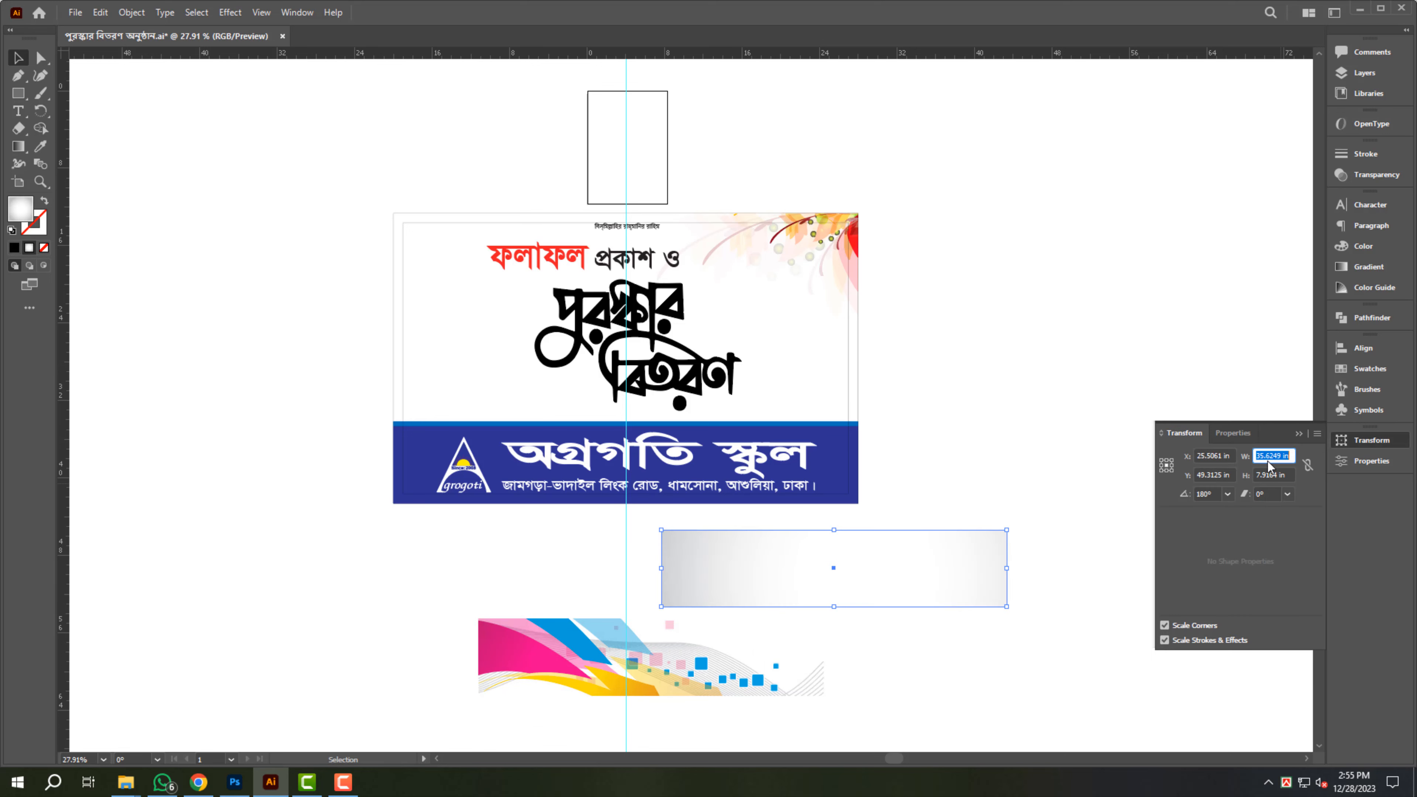
{"action": "type", "text": "48"}
{"action": "key", "text": "Tab"}
{"action": "type", "text": "30"}
{"action": "key", "text": "Return"}
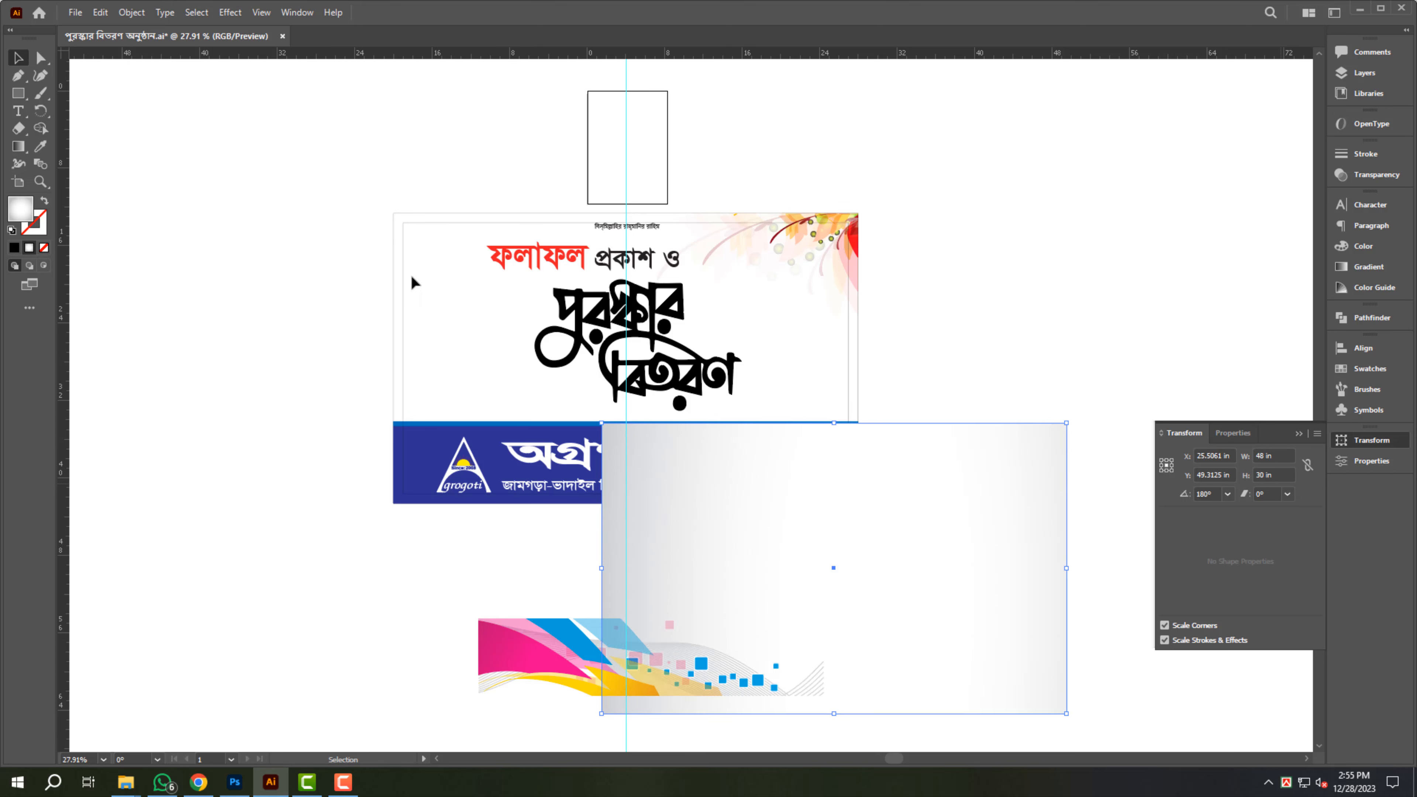
Align the gradient rectangle with the banner's left and top edges and send it to the back.
{"action": "left_click", "coordinate": [394, 218], "text": "shift"}
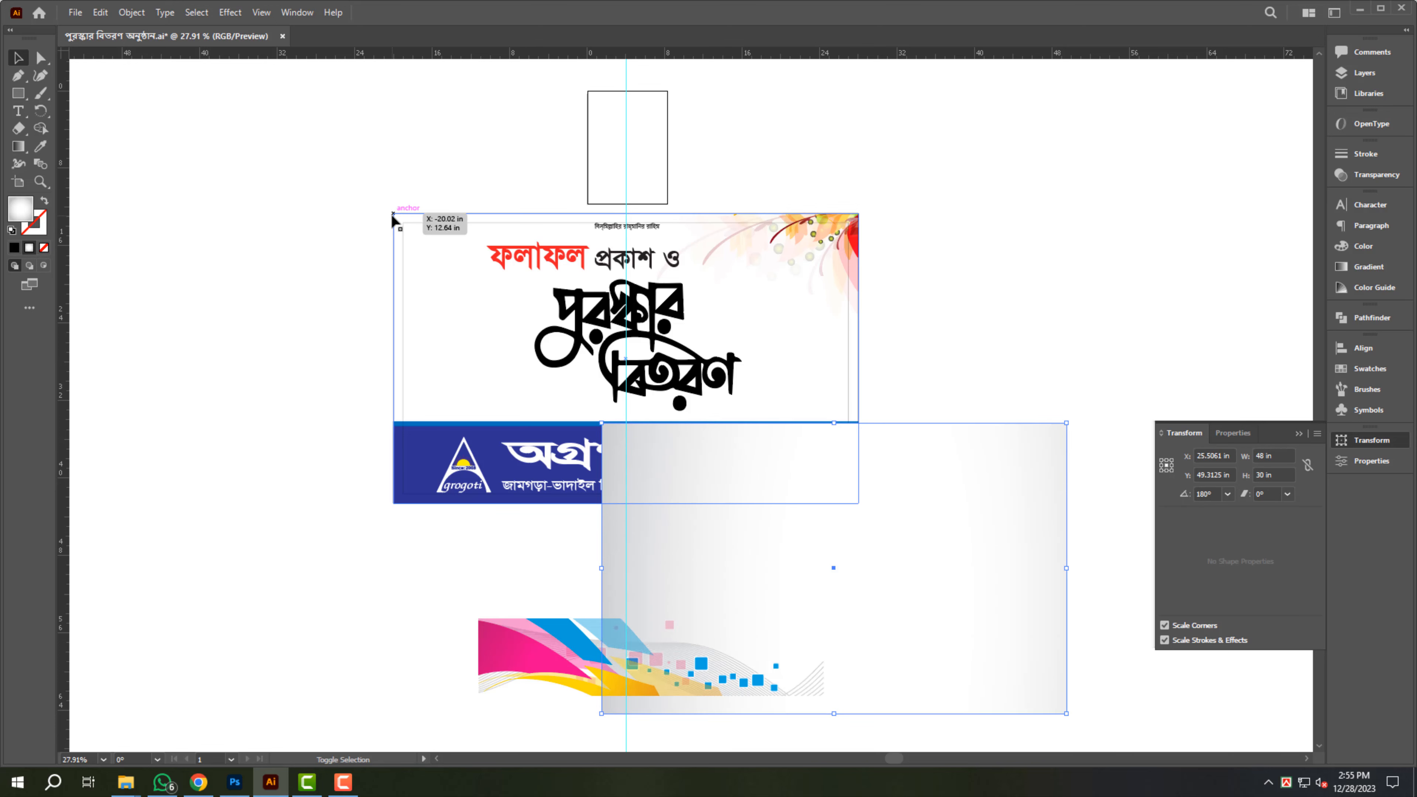
{"action": "left_click", "coordinate": [1363, 348]}
{"action": "left_click", "coordinate": [1169, 382]}
{"action": "left_click", "coordinate": [1259, 382]}
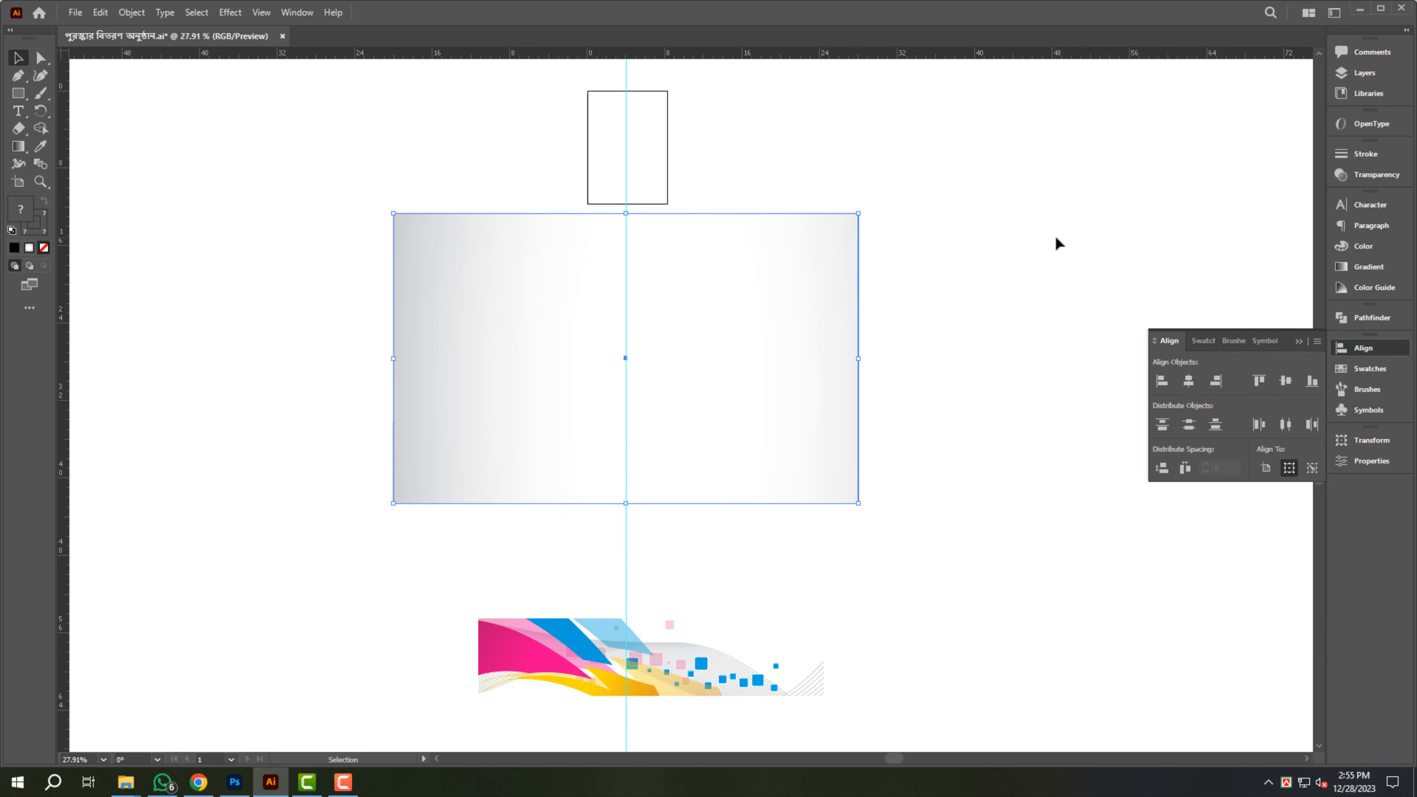
{"action": "key", "text": "ctrl+shift+bracketleft"}
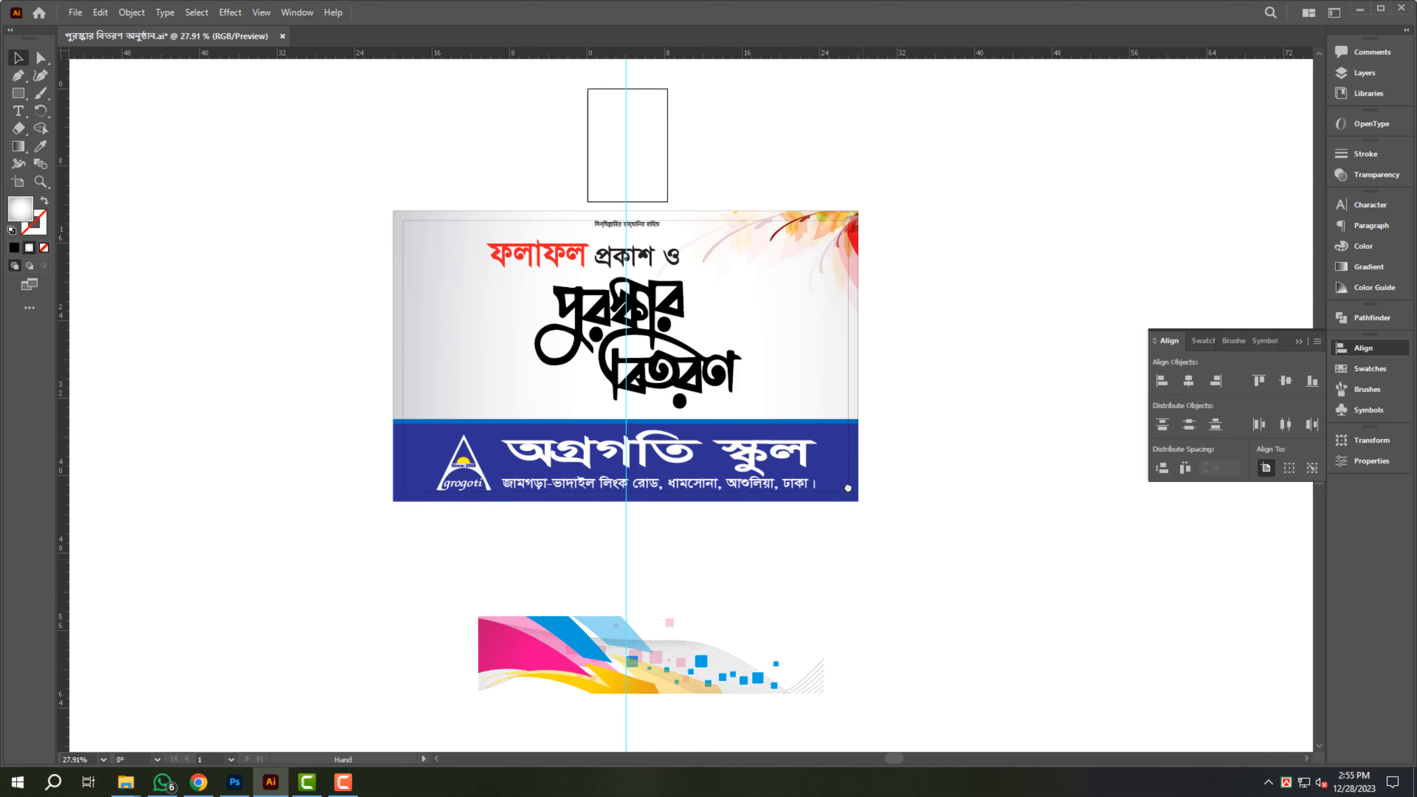
Resize the remaining coloured shapes and wave lines to 48 by 30 in and align them over the banner.
{"action": "scroll", "coordinate": [347, 506], "scroll_direction": "down", "scroll_amount": 3}
{"action": "left_click_drag", "start_coordinate": [347, 506], "coordinate": [938, 699]}
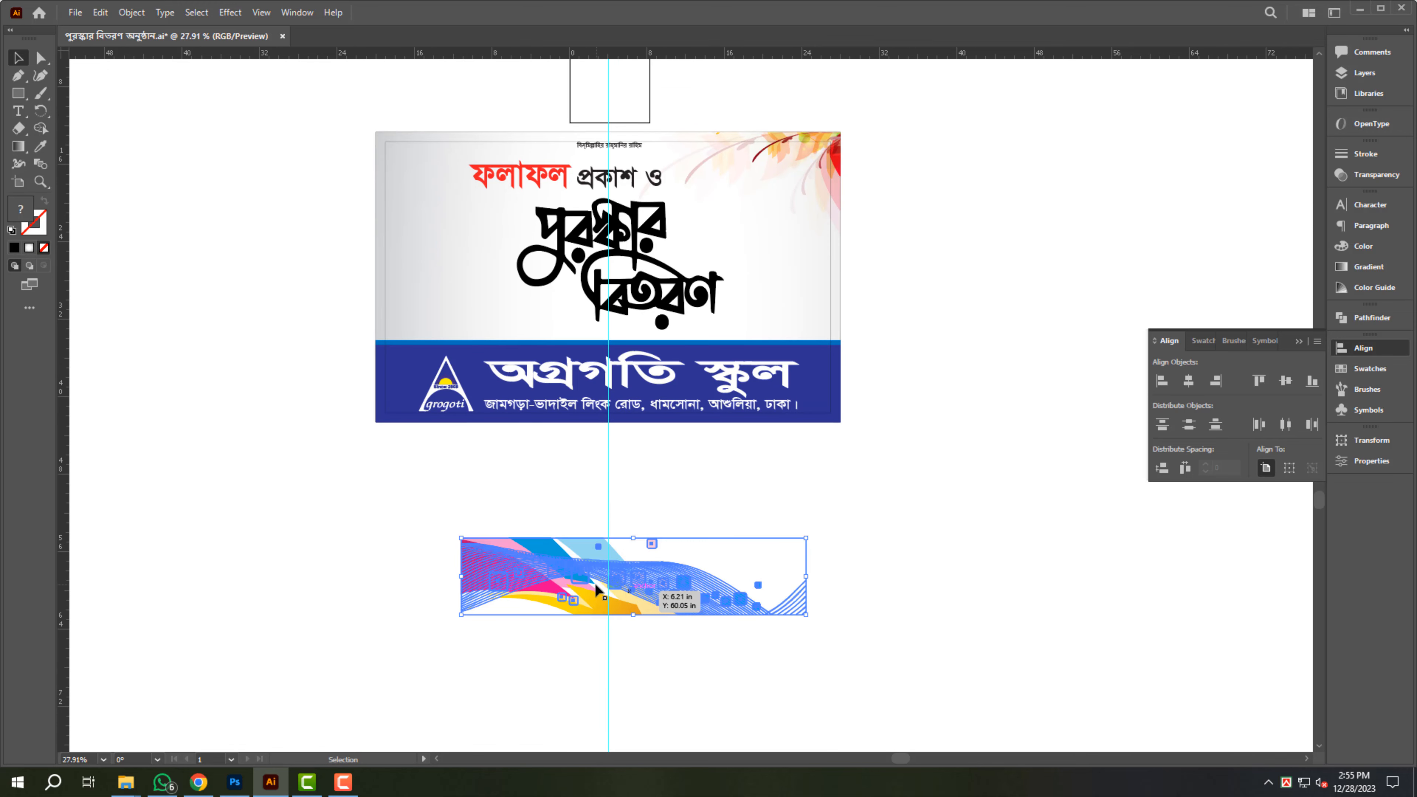
{"action": "left_click", "coordinate": [1372, 442]}
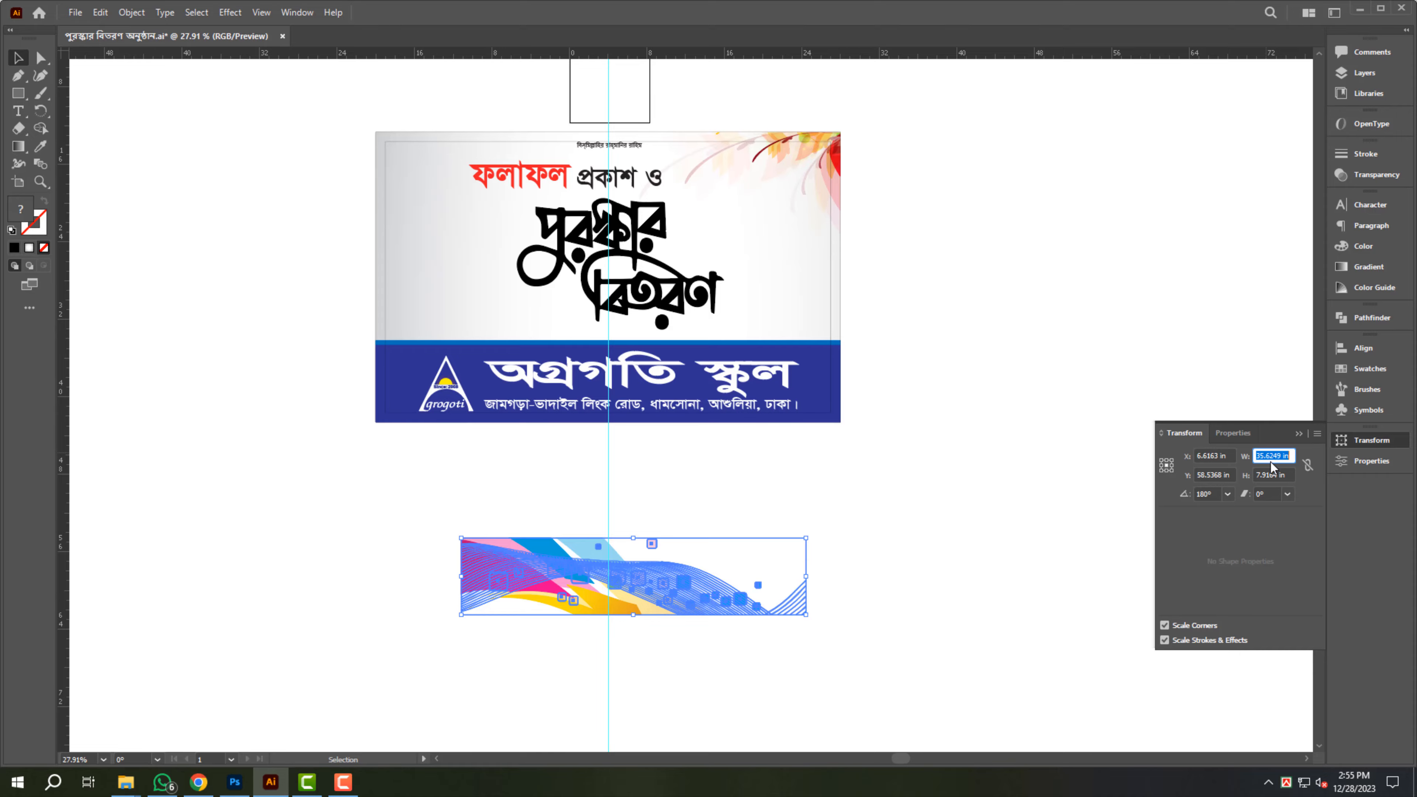
{"action": "type", "text": "48"}
{"action": "key", "text": "Tab"}
{"action": "type", "text": "30"}
{"action": "key", "text": "Return"}
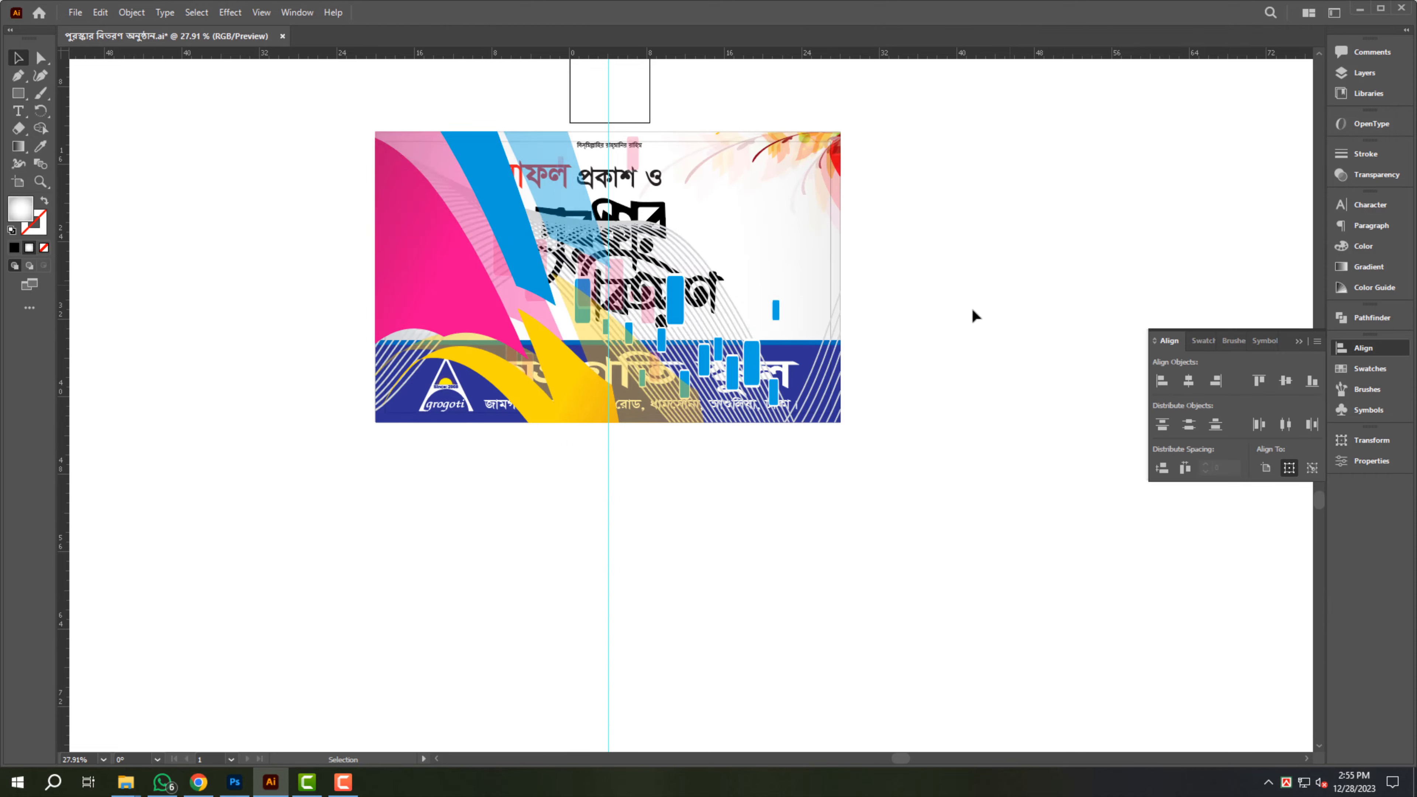
Place the stretched shapes behind the lettering and blue strip and shift them toward the banner's right side.
{"action": "scroll", "coordinate": [971, 314], "scroll_direction": "up", "scroll_amount": 1}
{"action": "scroll", "coordinate": [428, 357], "scroll_direction": "down", "scroll_amount": 2}
{"action": "left_click_drag", "start_coordinate": [390, 329], "coordinate": [770, 329]}
{"action": "key", "text": "a"}
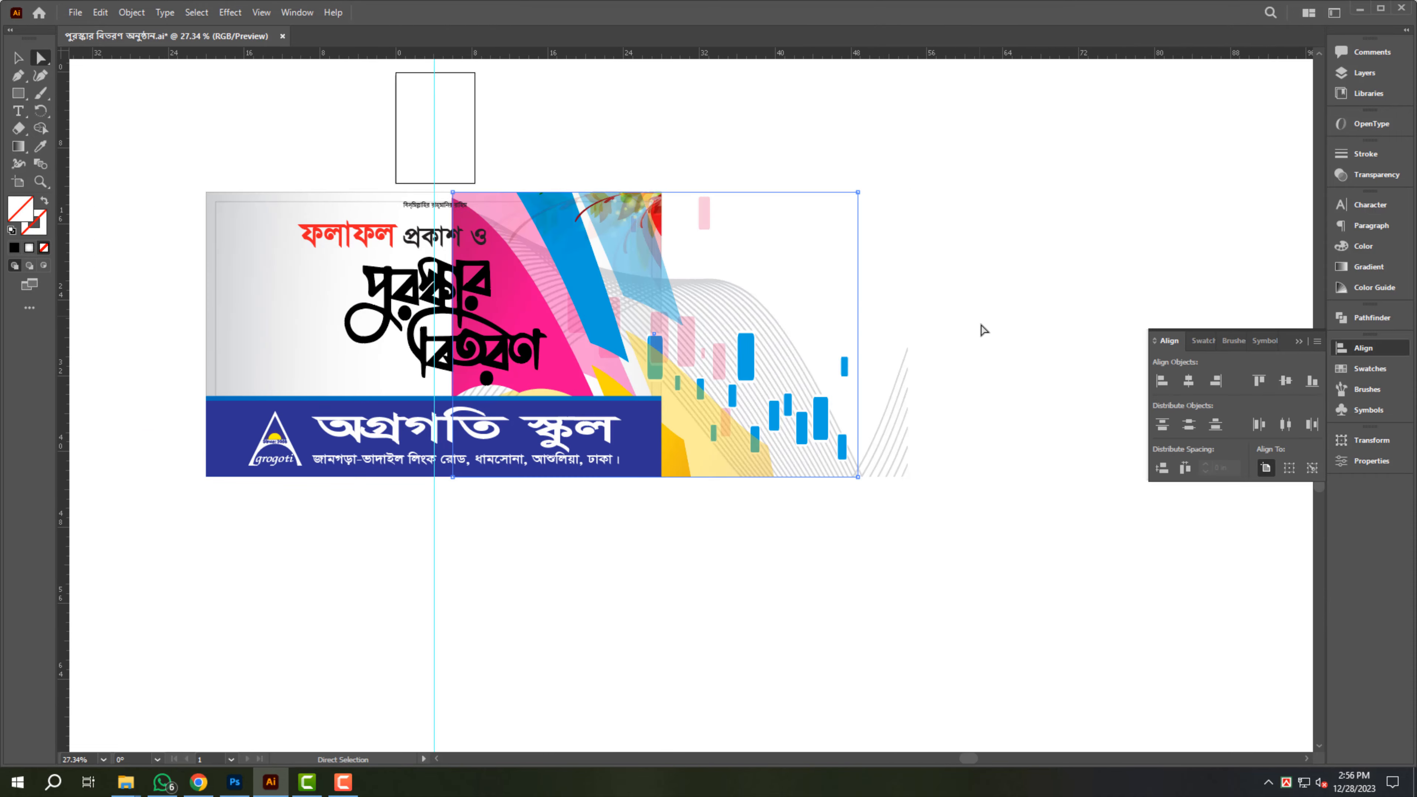
Move the stretched shapes down clear of the banner and separate them into individual pieces.
{"action": "scroll", "coordinate": [781, 329], "scroll_direction": "down", "scroll_amount": 1}
{"action": "left_click_drag", "start_coordinate": [781, 246], "coordinate": [781, 556]}
{"action": "right_click", "coordinate": [851, 336]}
{"action": "left_click", "coordinate": [950, 465]}
{"action": "left_click", "coordinate": [861, 385]}
{"action": "left_click", "coordinate": [920, 366]}
{"action": "scroll", "coordinate": [907, 645], "scroll_direction": "up", "scroll_amount": 3}
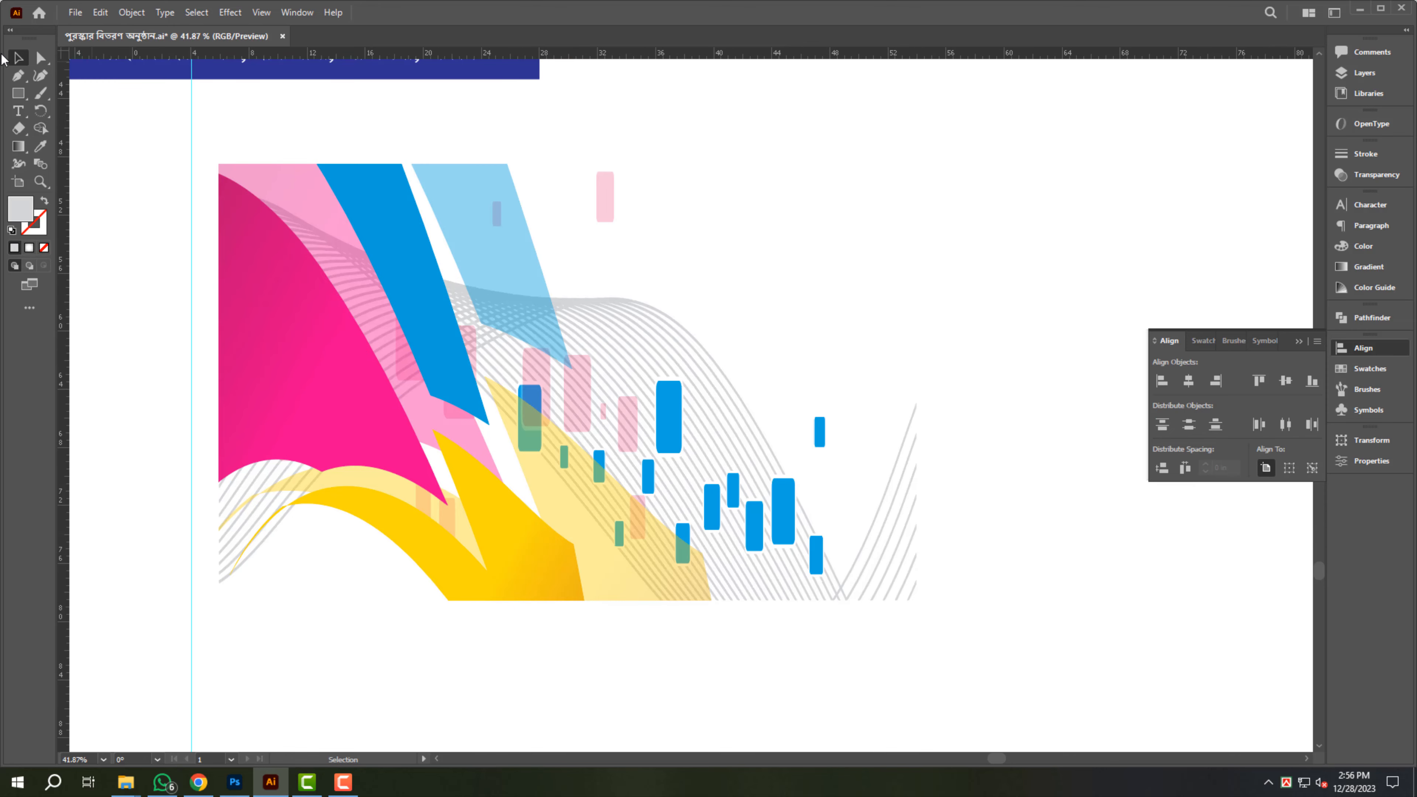
Delete only the stray wave line segments at the artwork's lower right corner.
{"action": "left_click", "coordinate": [890, 670]}
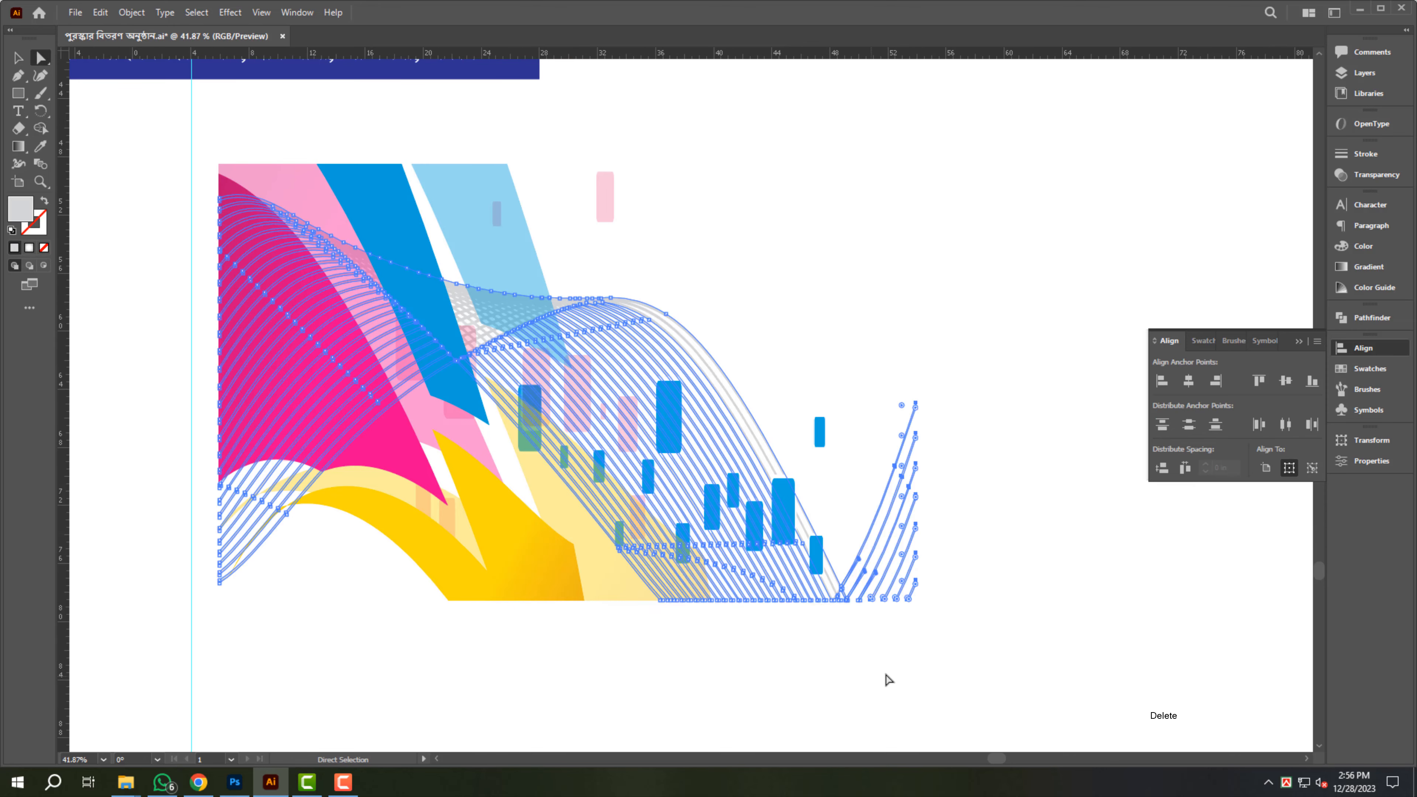
{"action": "key", "text": "Delete"}
{"action": "key", "text": "ctrl+z"}
{"action": "left_click", "coordinate": [883, 624]}
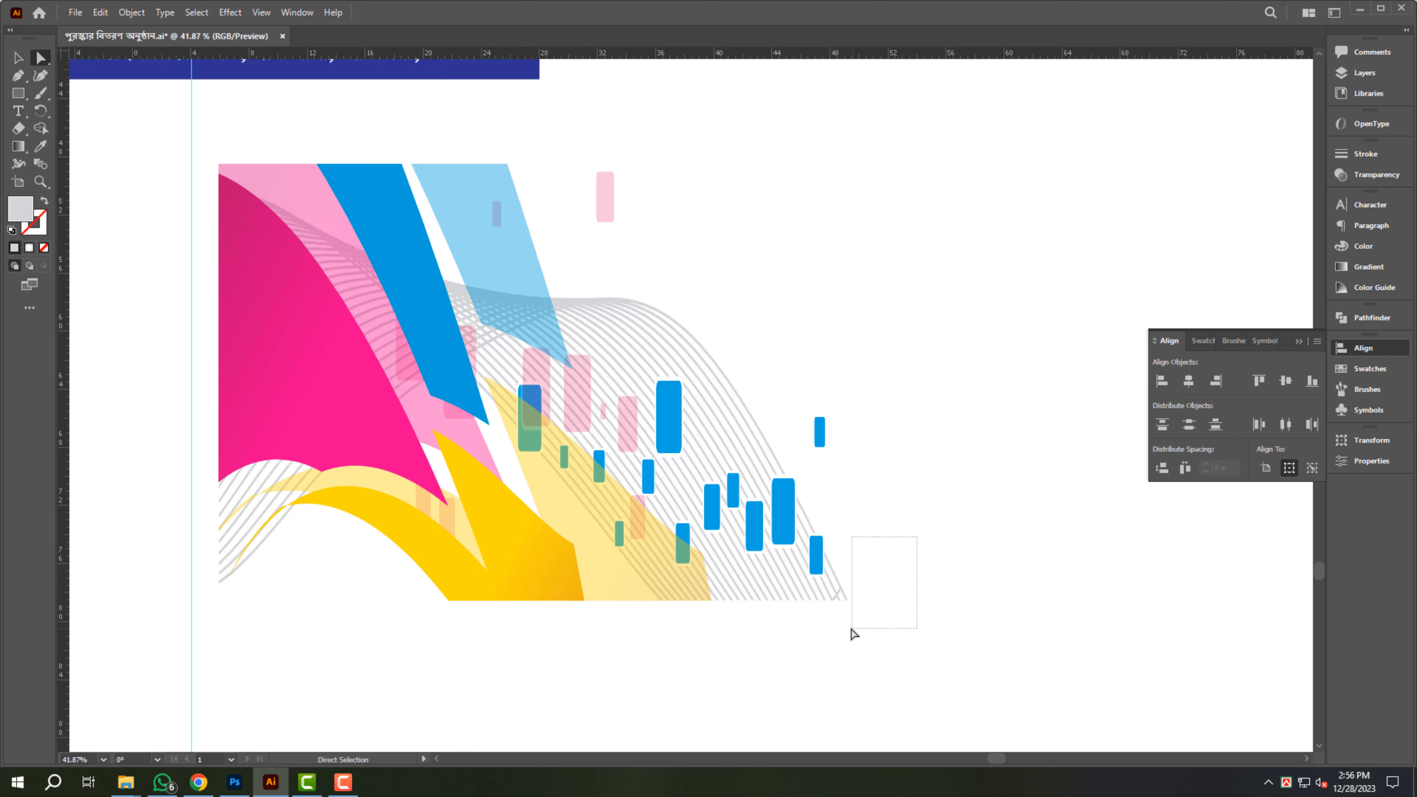
Try to move the pink, blue and yellow shapes away from the wave lines and small rectangles.
{"action": "left_click", "coordinate": [537, 414]}
{"action": "key", "text": "v"}
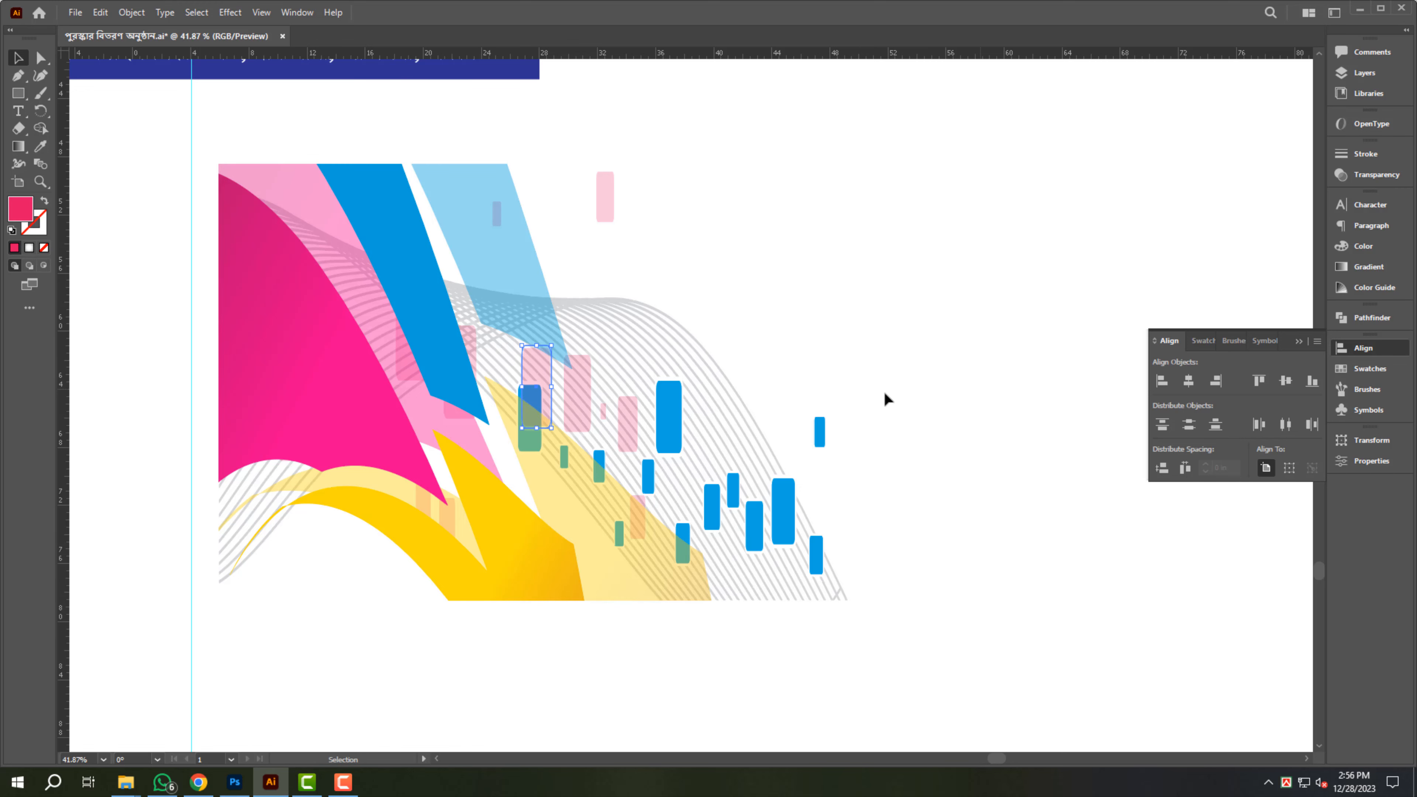
{"action": "left_click", "coordinate": [886, 398]}
{"action": "left_click", "coordinate": [458, 387]}
{"action": "left_click_drag", "start_coordinate": [737, 482], "coordinate": [560, 446]}
{"action": "left_click_drag", "start_coordinate": [570, 424], "coordinate": [462, 382]}
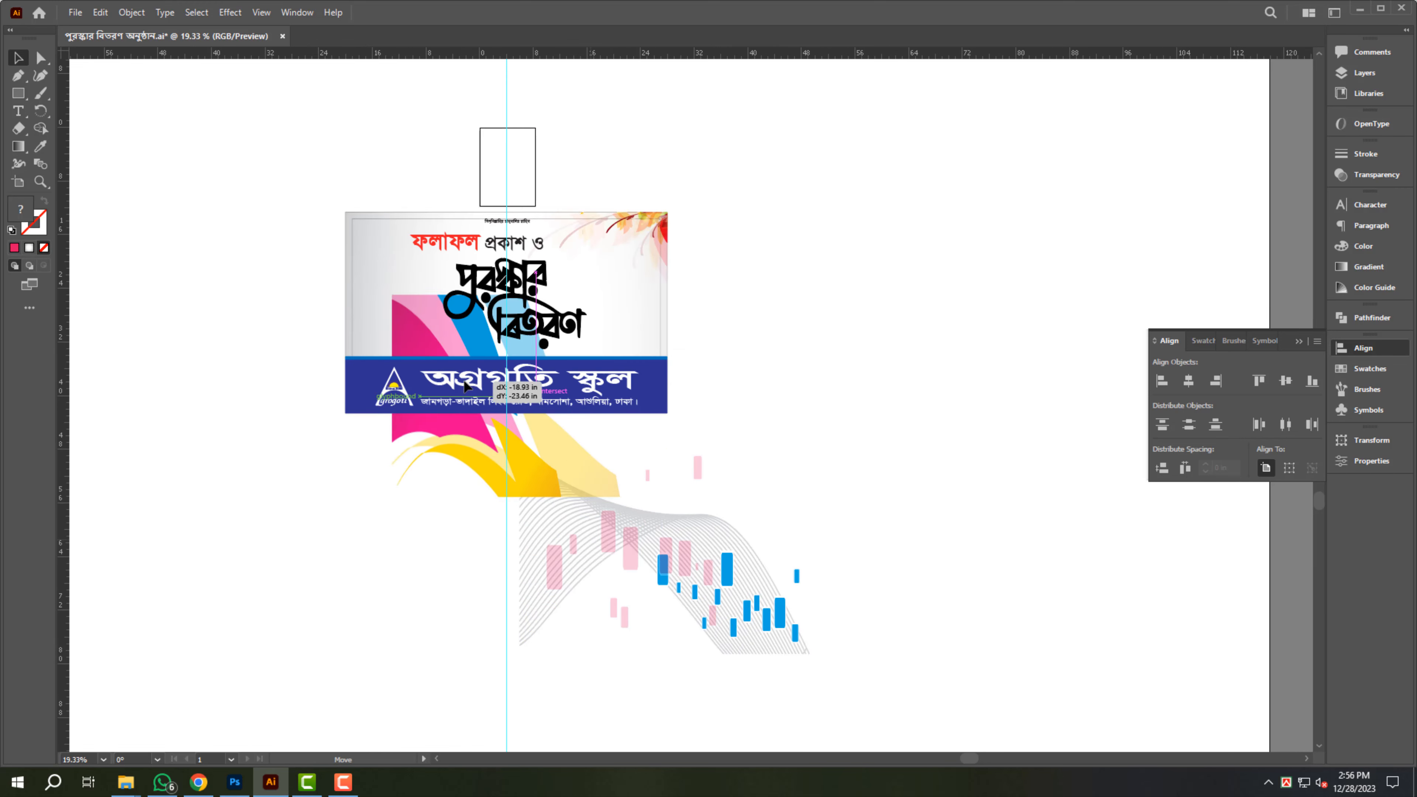
{"action": "left_click_drag", "start_coordinate": [375, 273], "coordinate": [438, 342]}
{"action": "key", "text": "ctrl+z"}
{"action": "left_click_drag", "start_coordinate": [802, 598], "coordinate": [721, 354]}
{"action": "left_click_drag", "start_coordinate": [572, 414], "coordinate": [333, 445]}
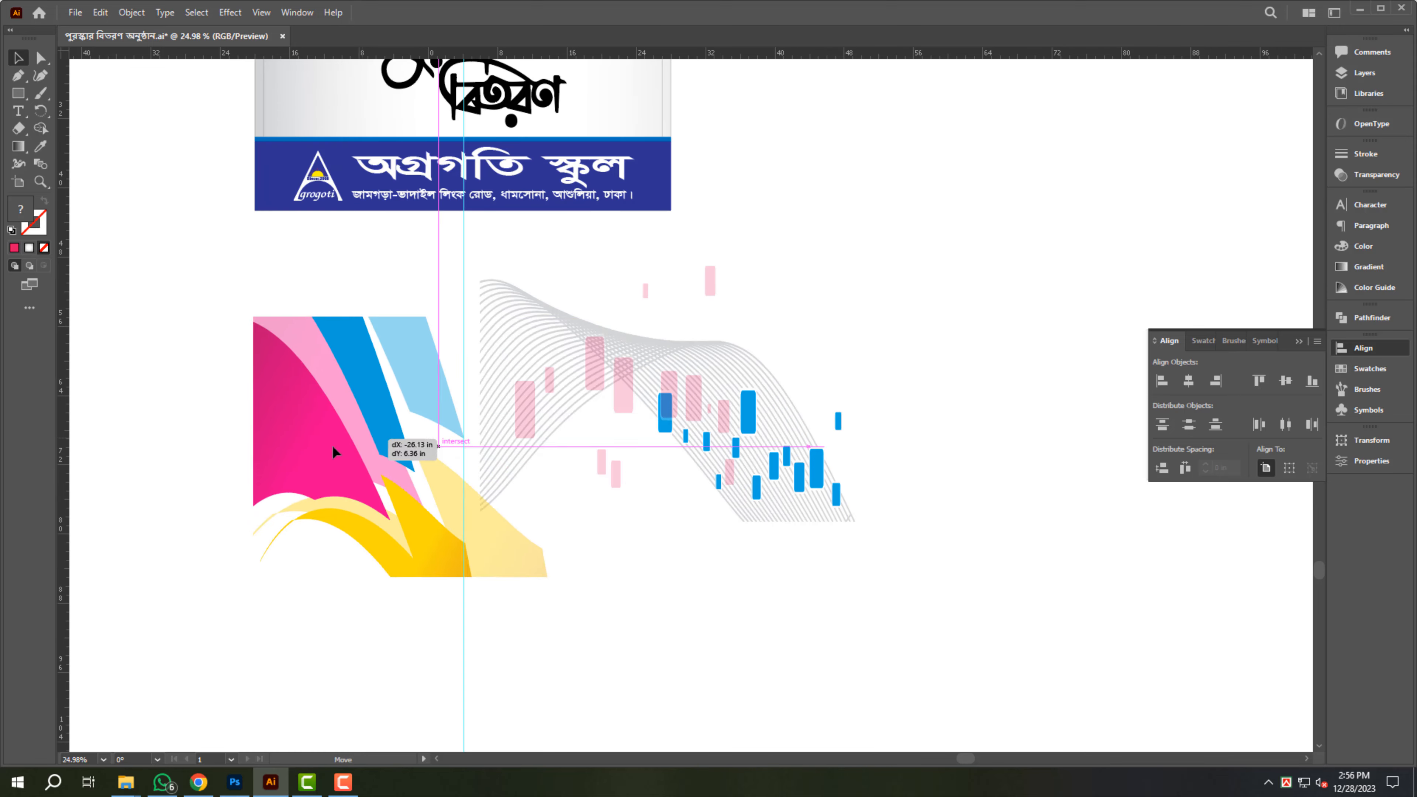
{"action": "key", "text": "ctrl+z"}
Align the pink, blue and yellow shapes with the banner's left and top edges.
{"action": "left_click_drag", "start_coordinate": [556, 478], "coordinate": [528, 486]}
{"action": "left_click_drag", "start_coordinate": [528, 557], "coordinate": [557, 702]}
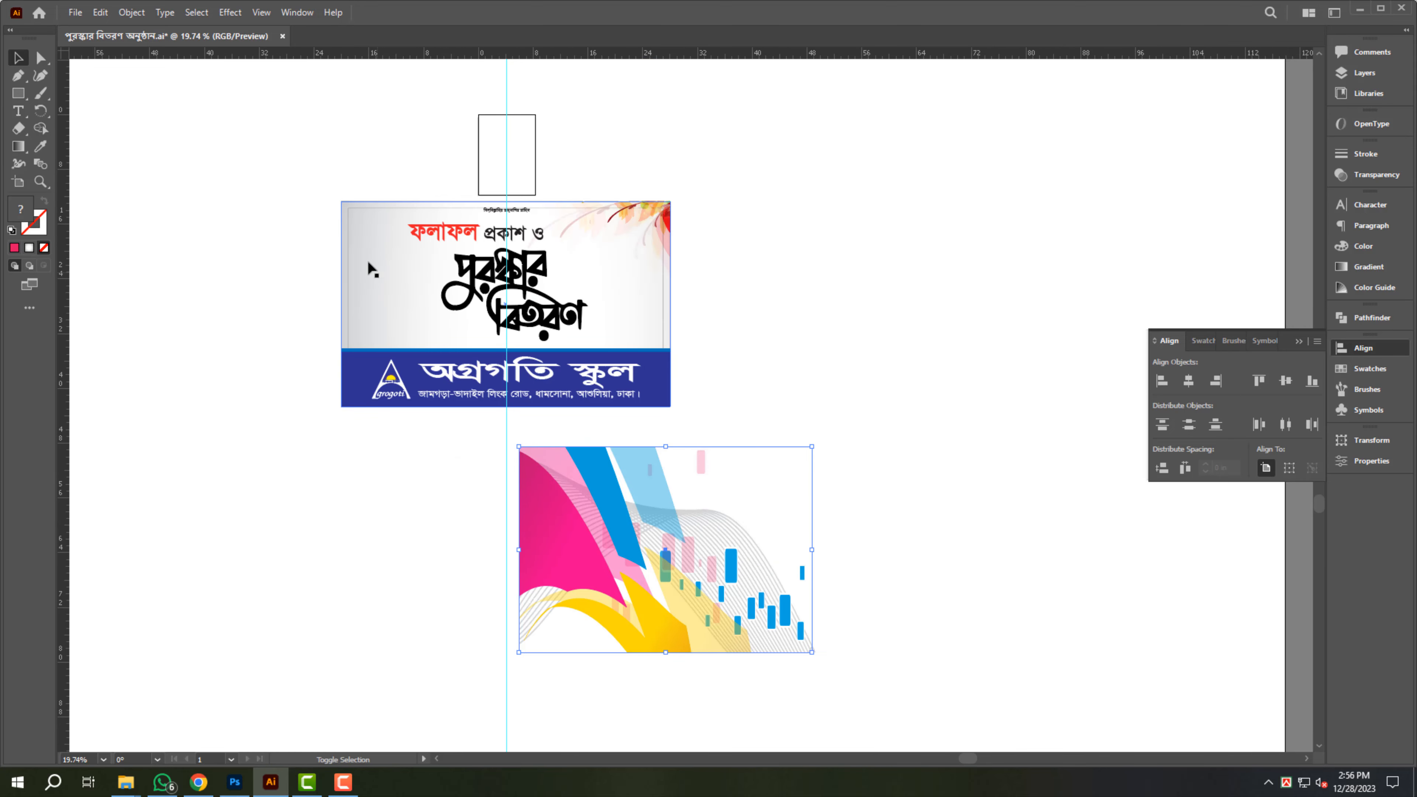
{"action": "left_click", "coordinate": [1161, 381]}
{"action": "left_click", "coordinate": [1259, 381]}
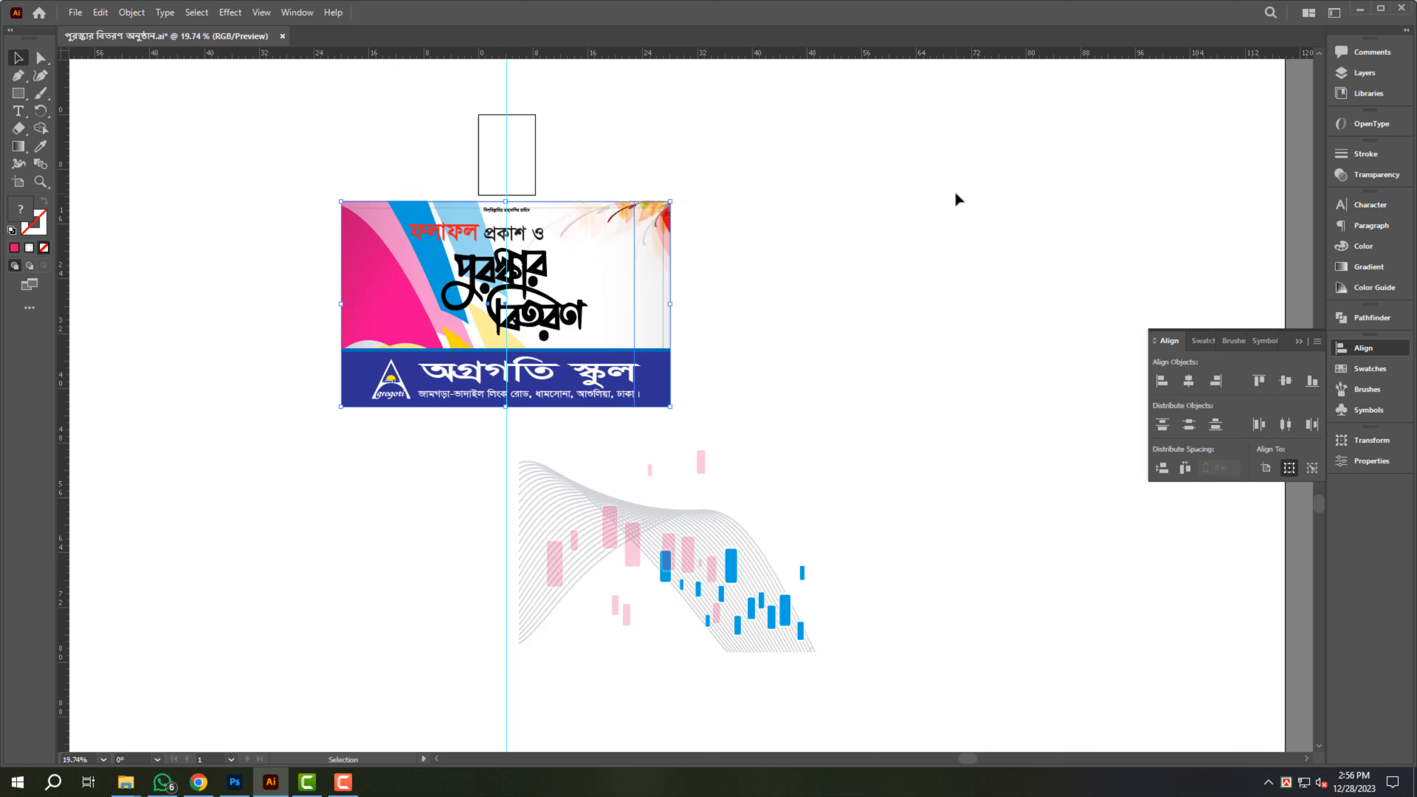
Scale the coloured shapes down to end at the blue strip and narrow them to about half the banner width.
{"action": "left_click", "coordinate": [400, 285]}
{"action": "left_click_drag", "start_coordinate": [422, 207], "coordinate": [477, 221]}
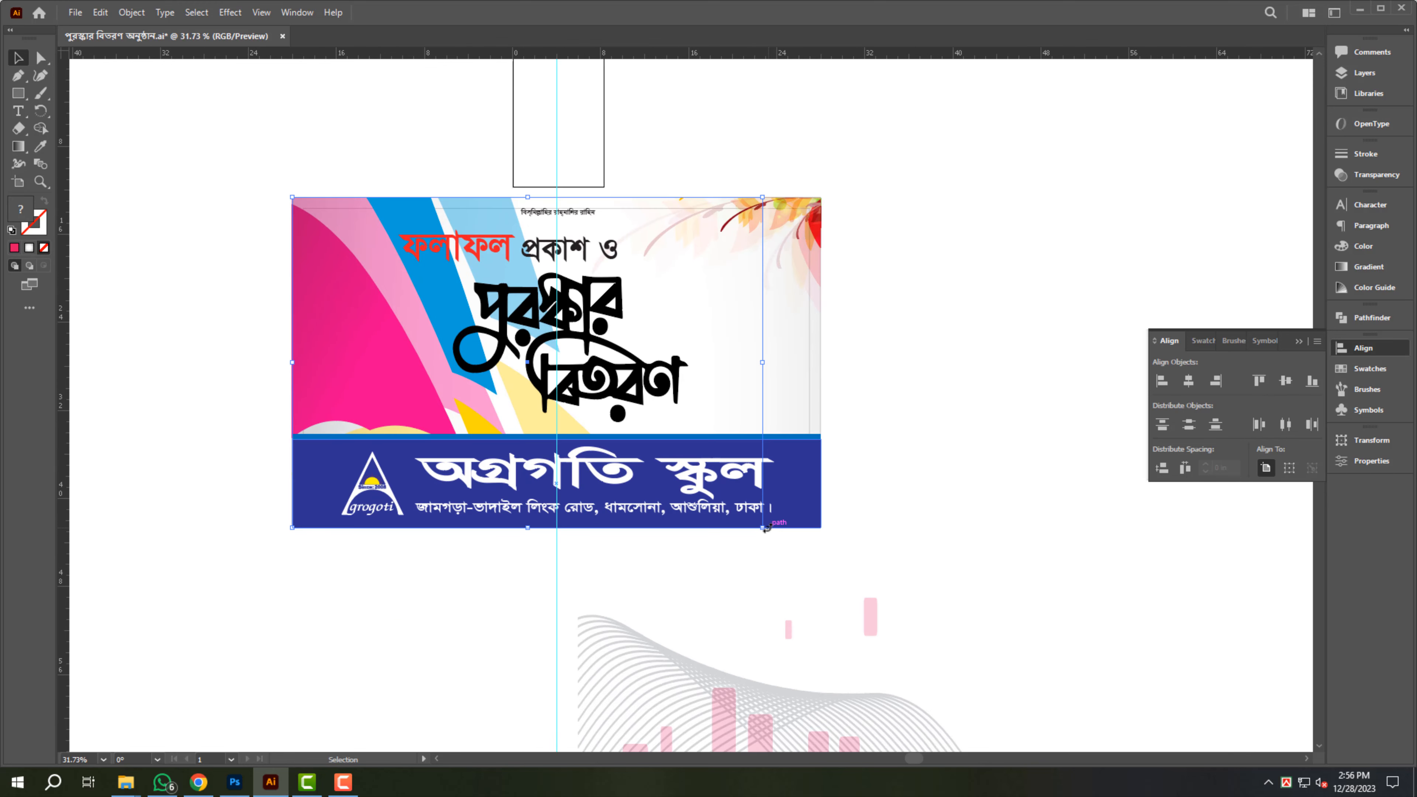
{"action": "left_click_drag", "start_coordinate": [763, 528], "coordinate": [637, 439]}
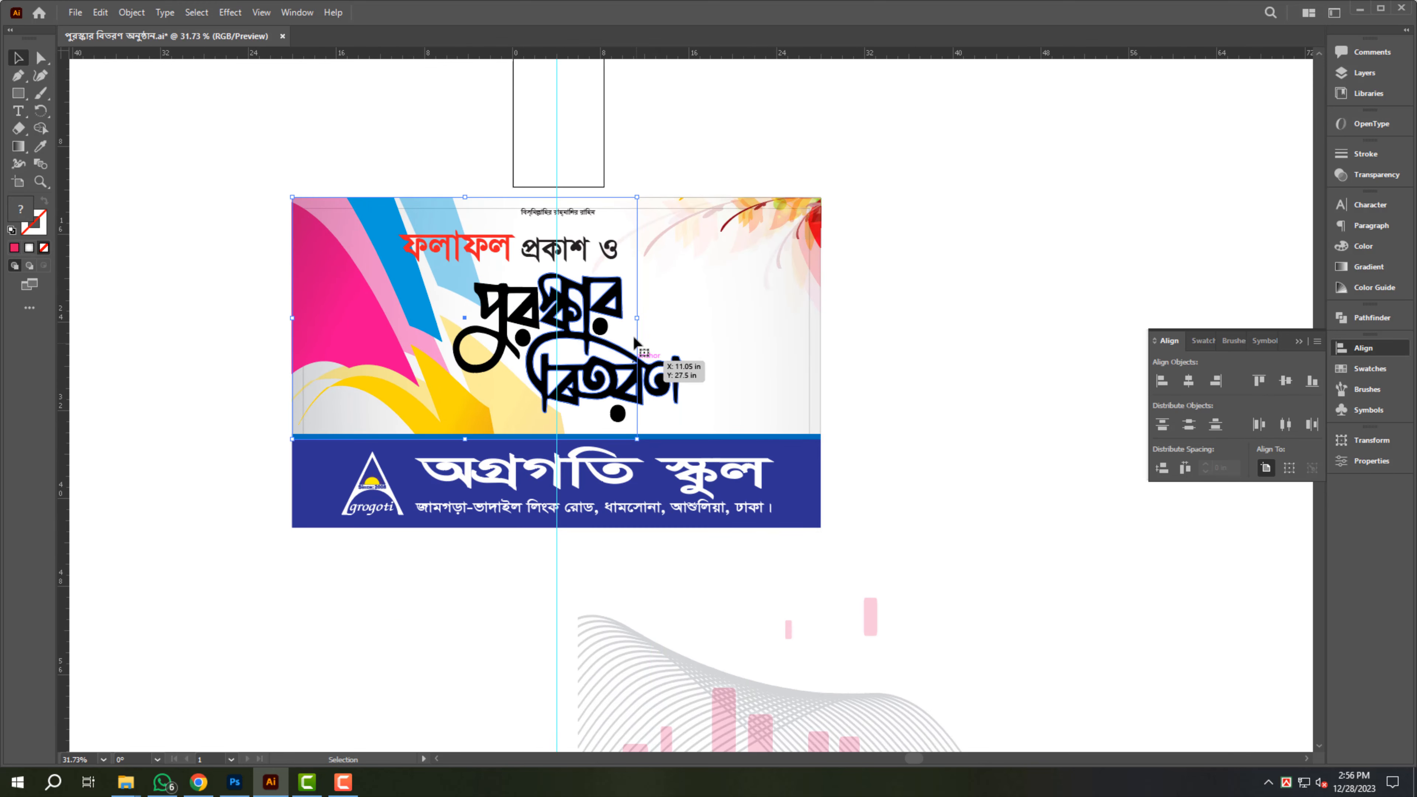
{"action": "left_click_drag", "start_coordinate": [637, 318], "coordinate": [560, 325]}
{"action": "left_click", "coordinate": [950, 337]}
Select the wave lines with the small pink and blue rectangles and align them with the banner's left and top edges.
{"action": "left_click_drag", "start_coordinate": [677, 572], "coordinate": [657, 403]}
{"action": "left_click", "coordinate": [679, 552]}
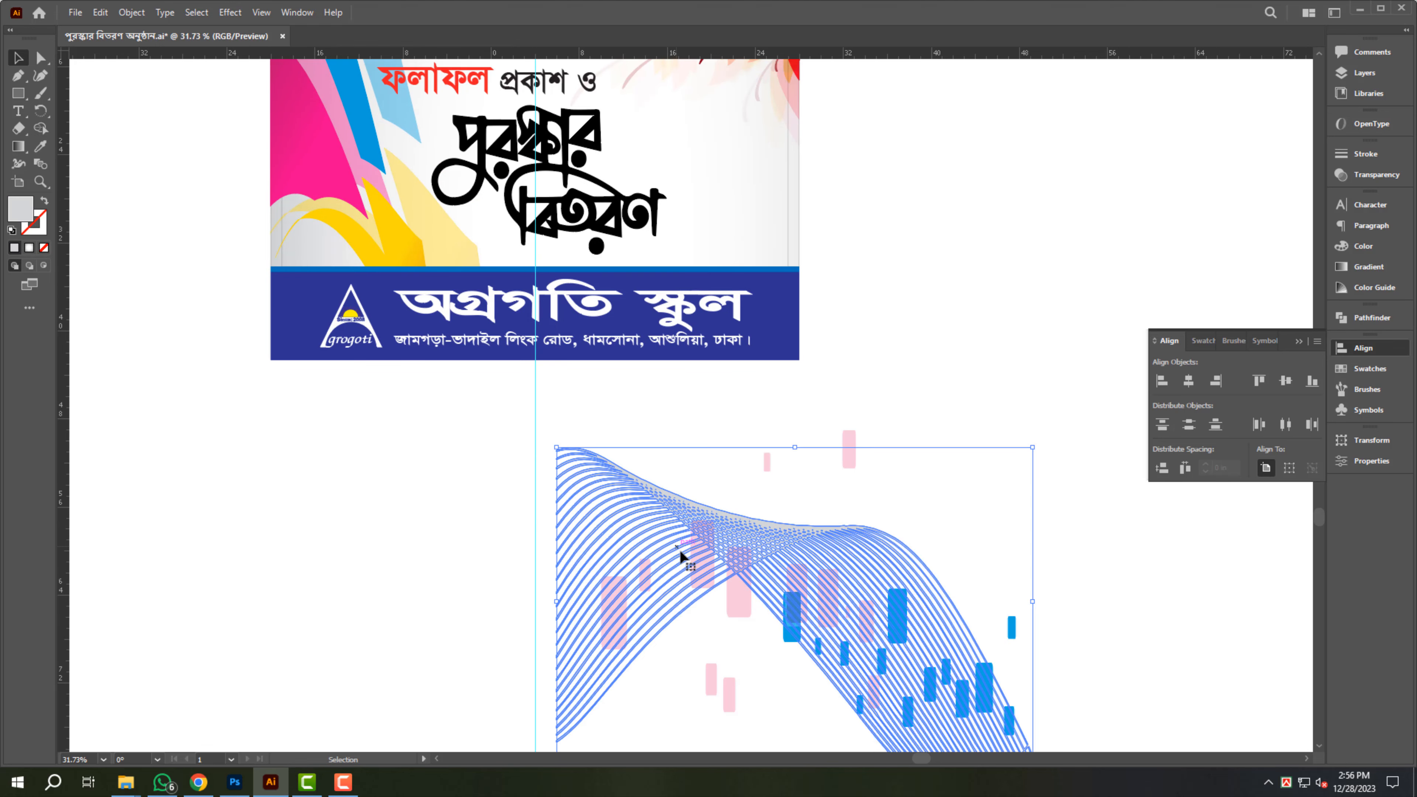
{"action": "left_click_drag", "start_coordinate": [774, 558], "coordinate": [689, 364]}
{"action": "key", "text": "a"}
{"action": "left_click_drag", "start_coordinate": [308, 612], "coordinate": [1110, 201]}
{"action": "scroll", "coordinate": [716, 510], "scroll_direction": "down", "scroll_amount": 3}
{"action": "left_click_drag", "start_coordinate": [690, 583], "coordinate": [700, 756]}
{"action": "key", "text": "v"}
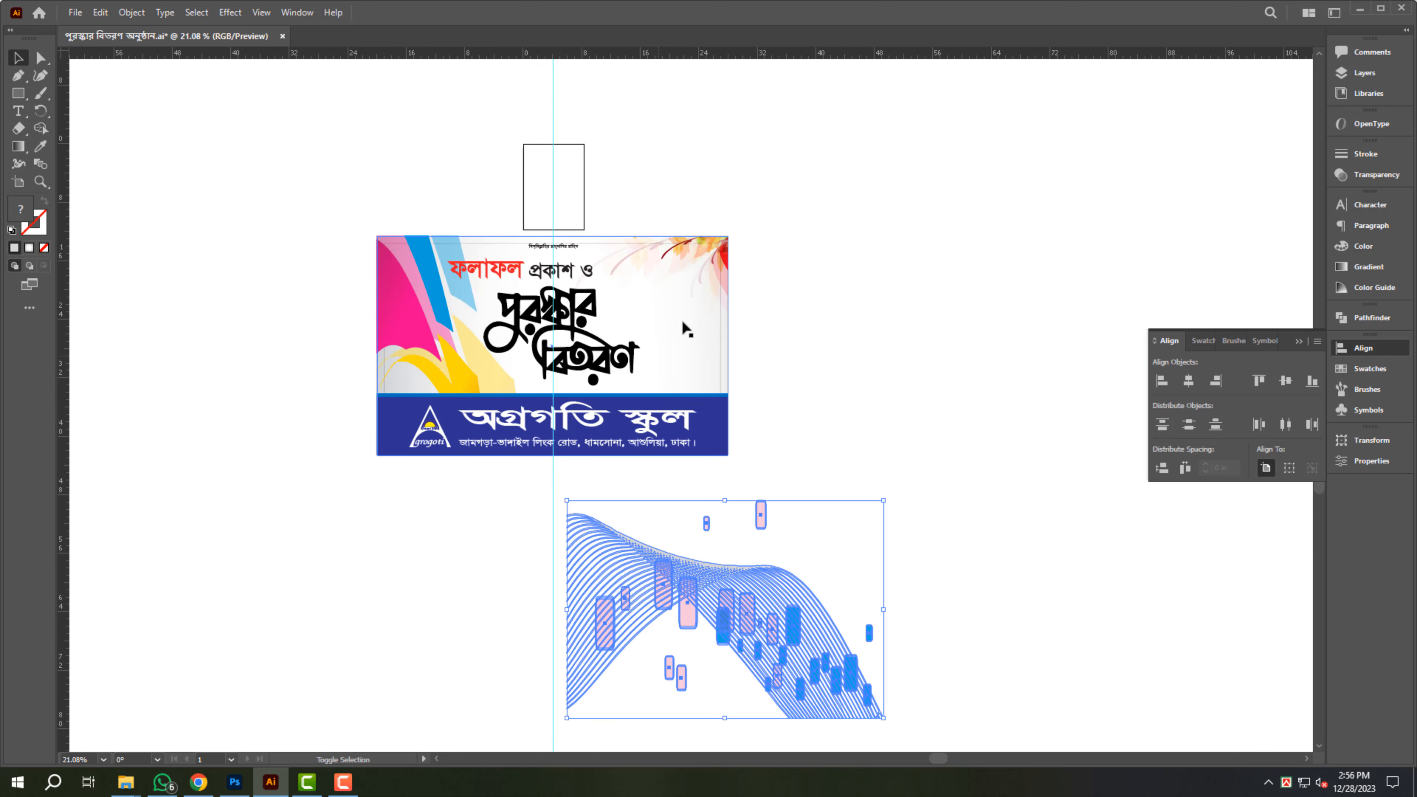
{"action": "left_click", "coordinate": [683, 329], "text": "shift"}
{"action": "left_click", "coordinate": [1161, 381]}
{"action": "left_click", "coordinate": [1258, 381]}
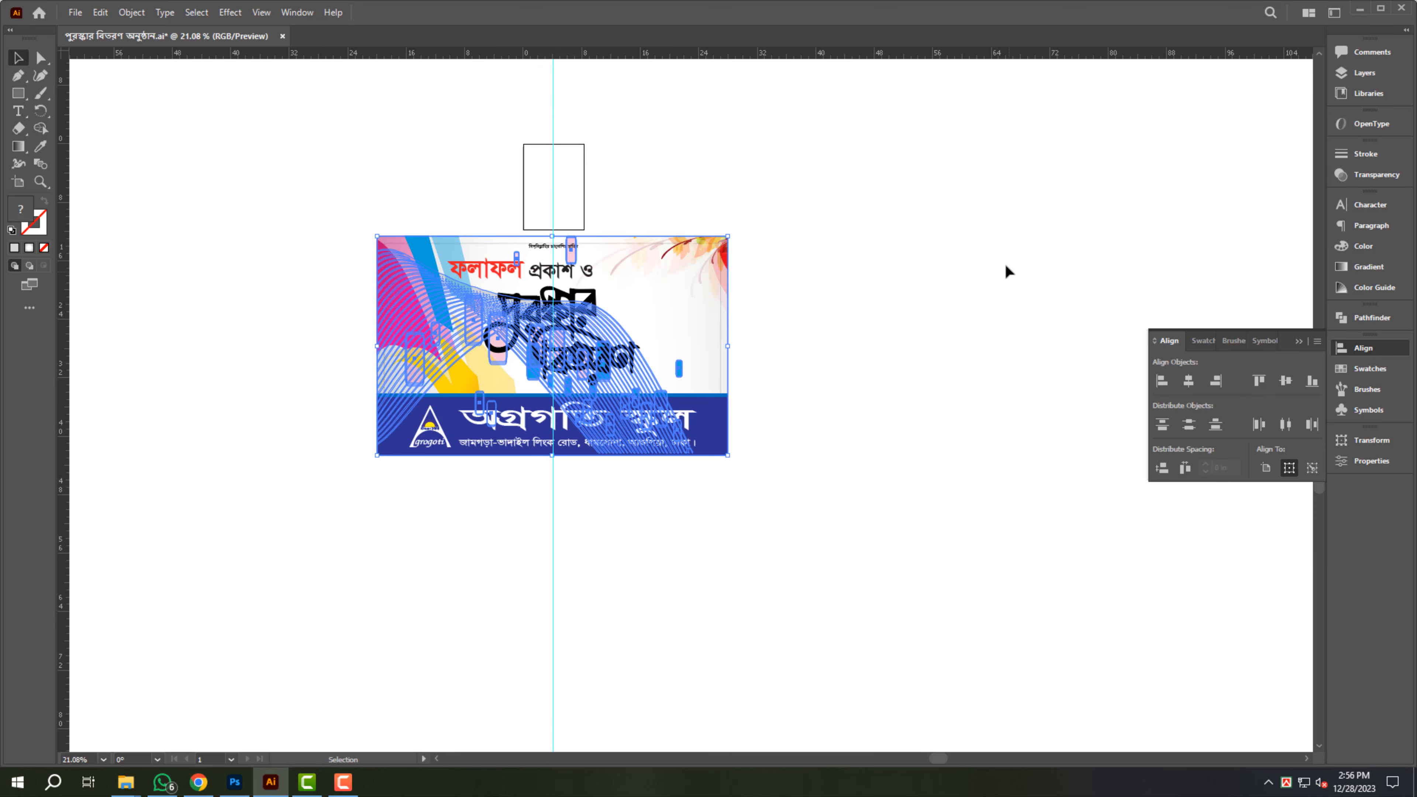
{"action": "left_click", "coordinate": [1006, 269]}
Scale the wave lines and small rectangles down to end at the blue strip and narrow them to about half the banner width.
{"action": "scroll", "coordinate": [737, 402], "scroll_direction": "up", "scroll_amount": 4}
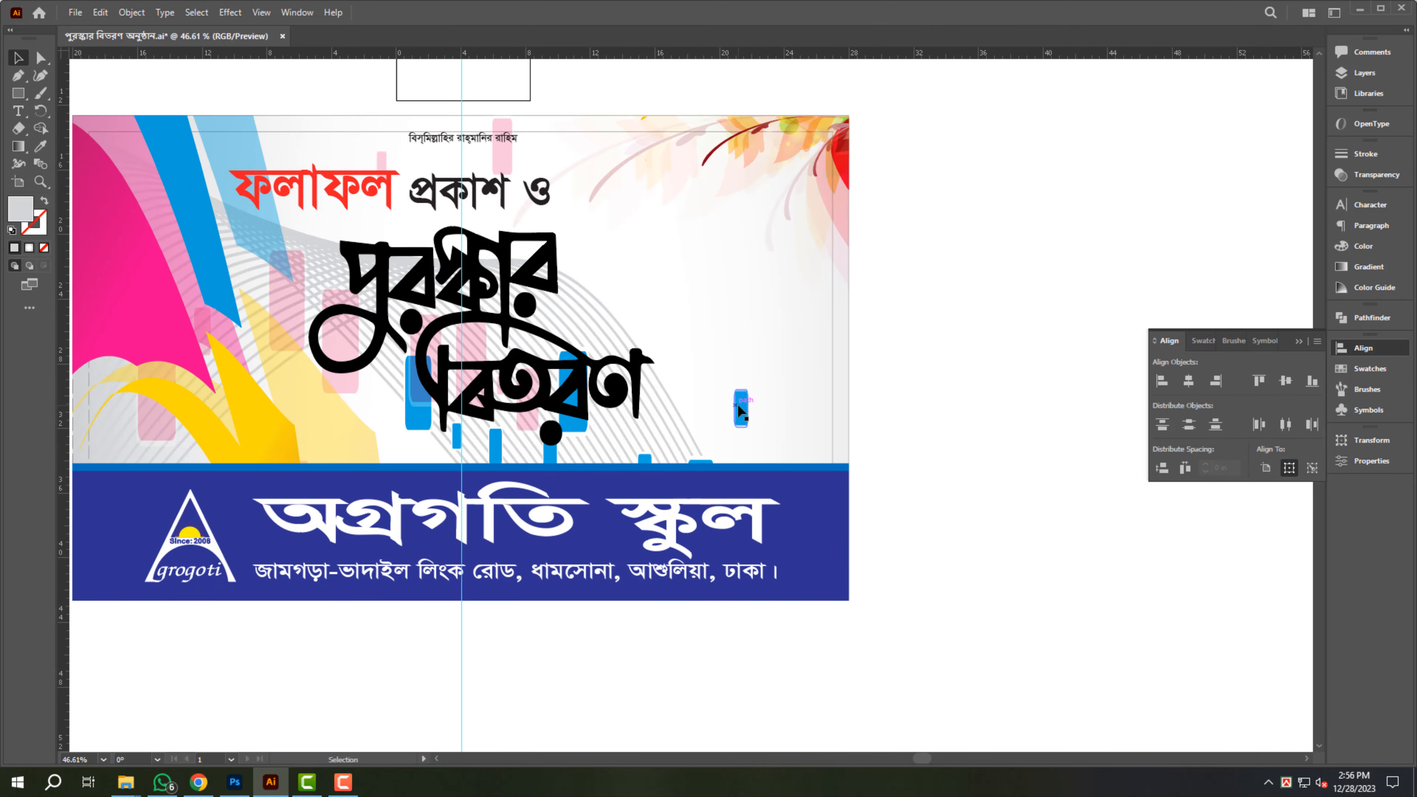
{"action": "left_click", "coordinate": [719, 418]}
{"action": "left_click_drag", "start_coordinate": [772, 596], "coordinate": [615, 474]}
{"action": "left_click_drag", "start_coordinate": [632, 295], "coordinate": [753, 332]}
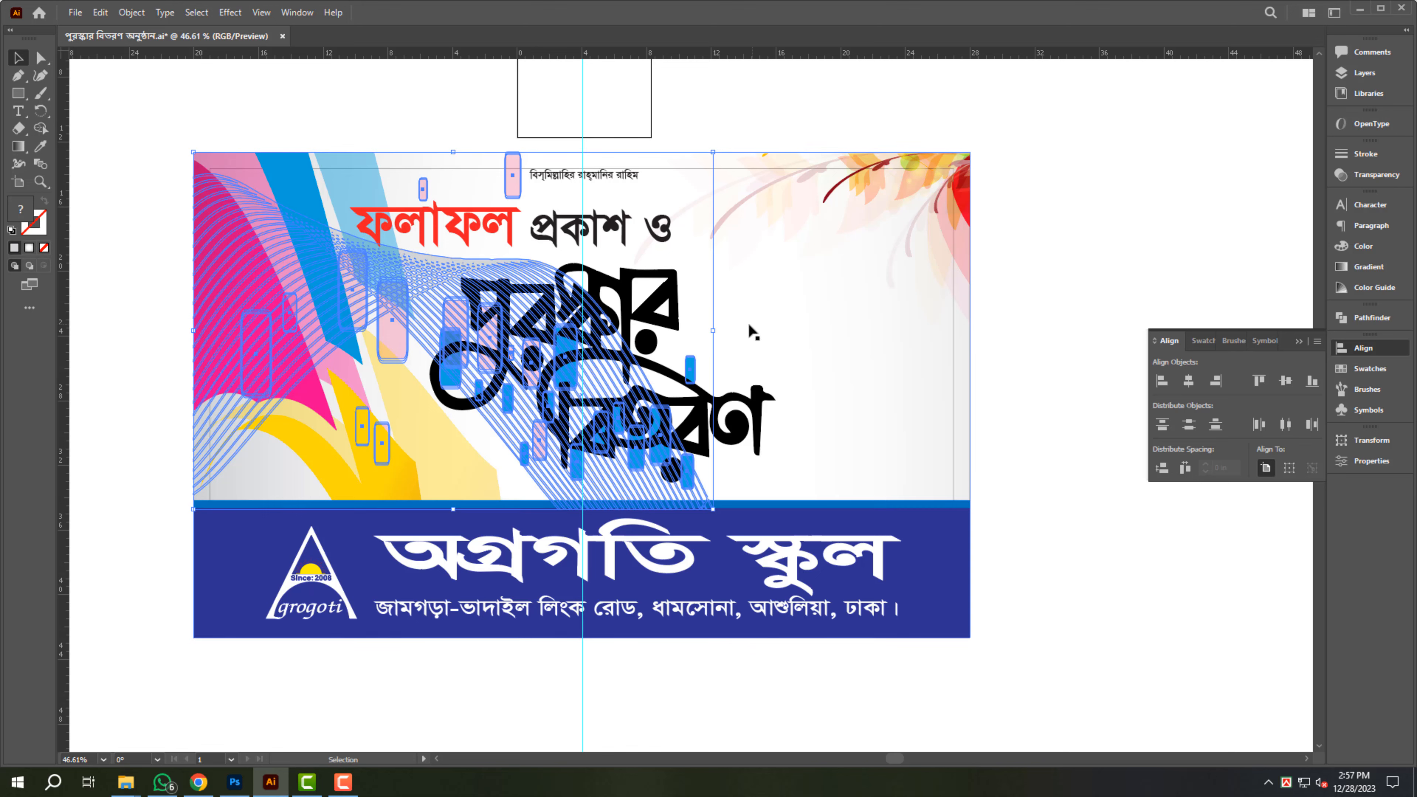
{"action": "left_click_drag", "start_coordinate": [599, 335], "coordinate": [587, 329]}
{"action": "left_click", "coordinate": [1158, 192]}
{"action": "key", "text": "ctrl+space"}
{"action": "left_click_drag", "start_coordinate": [585, 444], "coordinate": [451, 441]}
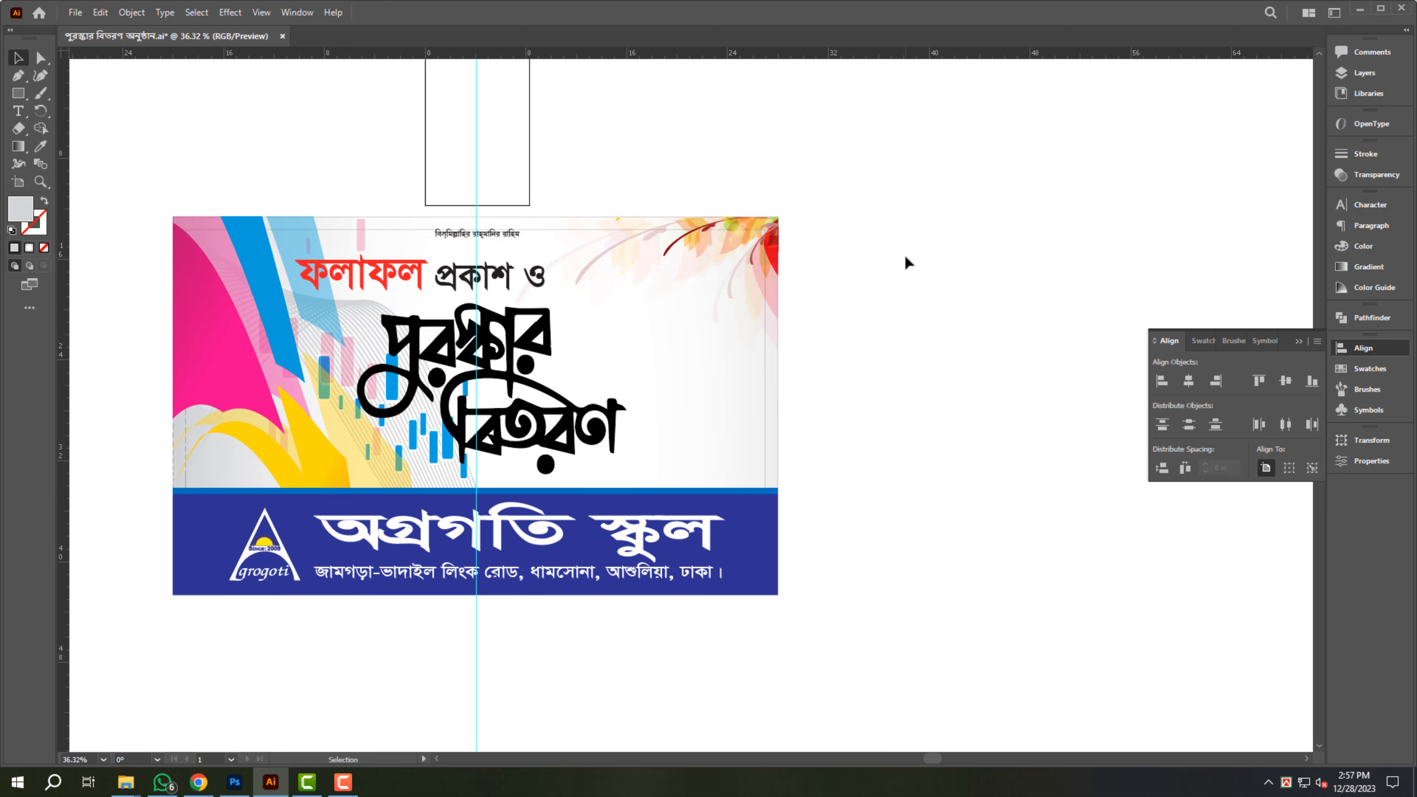
Duplicate the heading "ফলাফল প্রকাশ ও" to the lower right, beside the end of the calligraphy.
{"action": "key", "text": "ctrl+space"}
{"action": "left_click_drag", "start_coordinate": [352, 421], "coordinate": [429, 422]}
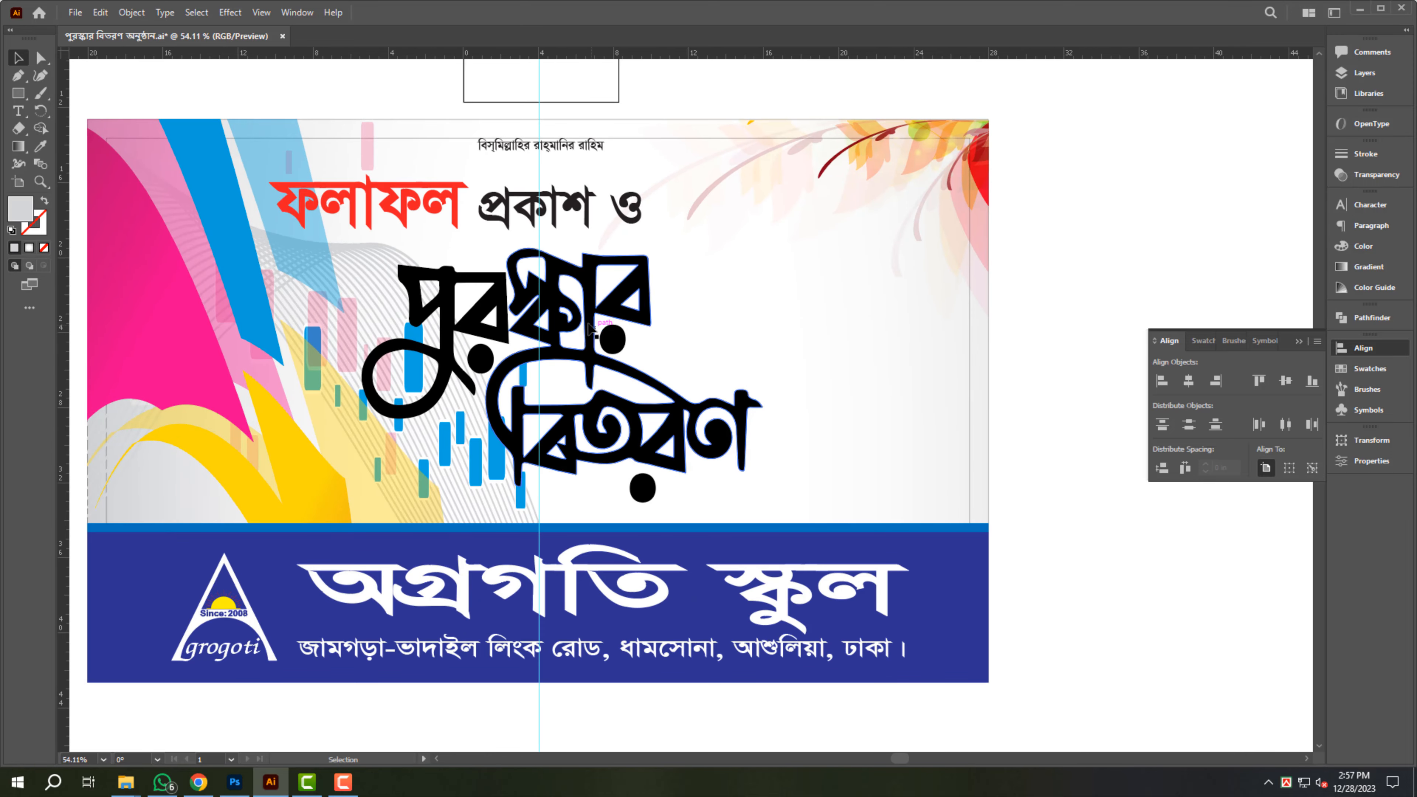
{"action": "left_click", "coordinate": [587, 330]}
{"action": "left_click", "coordinate": [565, 202]}
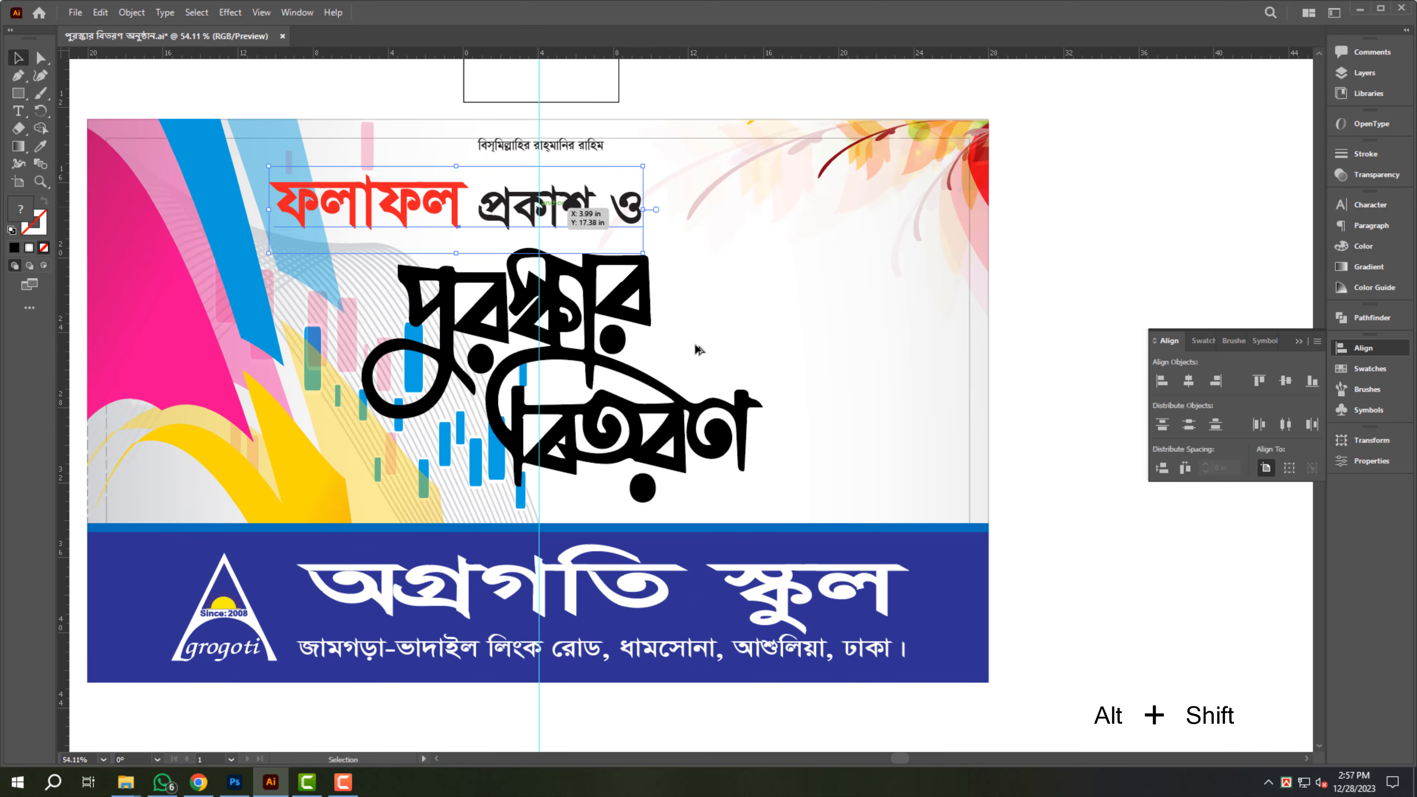
{"action": "left_click_drag", "start_coordinate": [699, 350], "coordinate": [874, 457]}
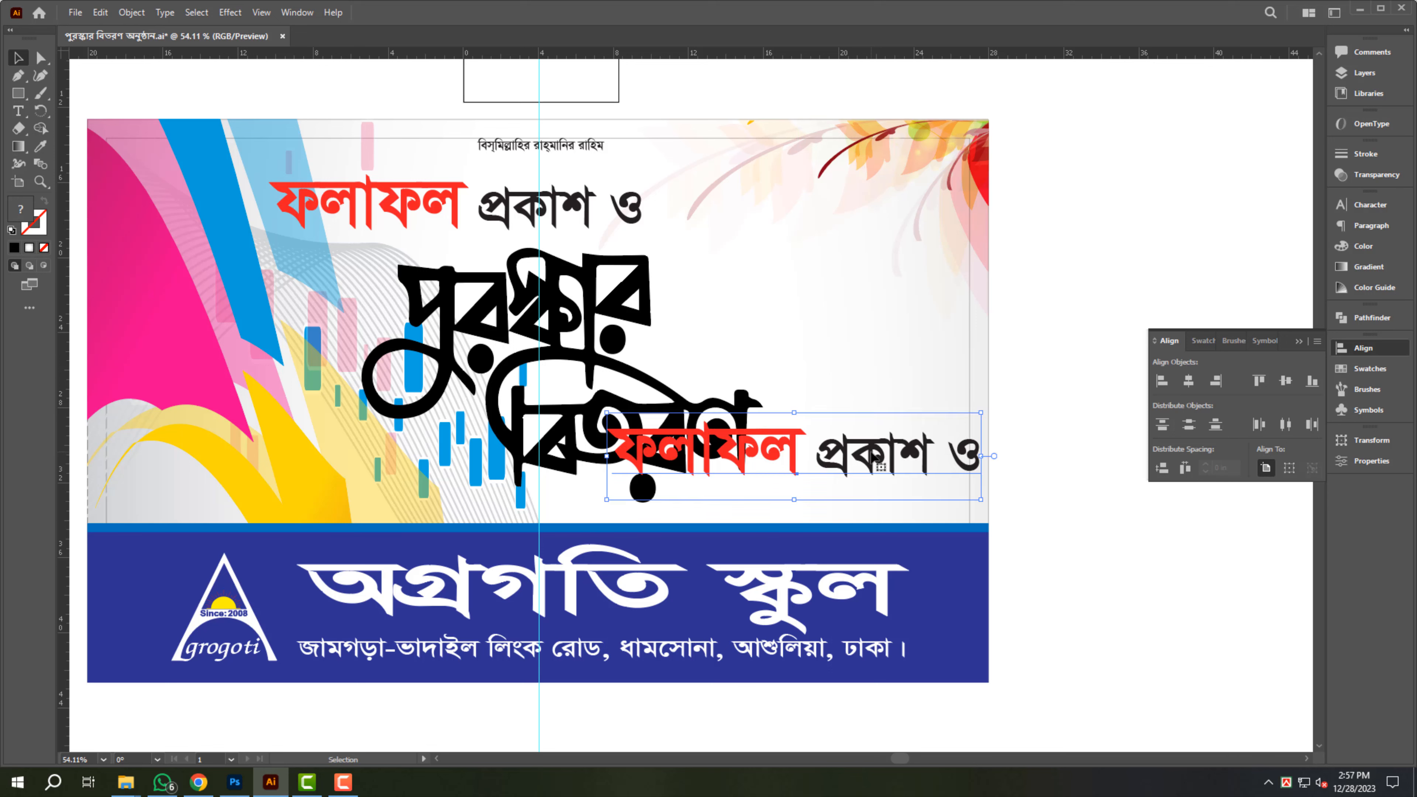
Replace the duplicated heading's text with "অনুষ্ঠান" and scale it down to fit beside the end of the calligraphy.
{"action": "triple_click", "coordinate": [842, 438]}
{"action": "type", "text": "অন"}
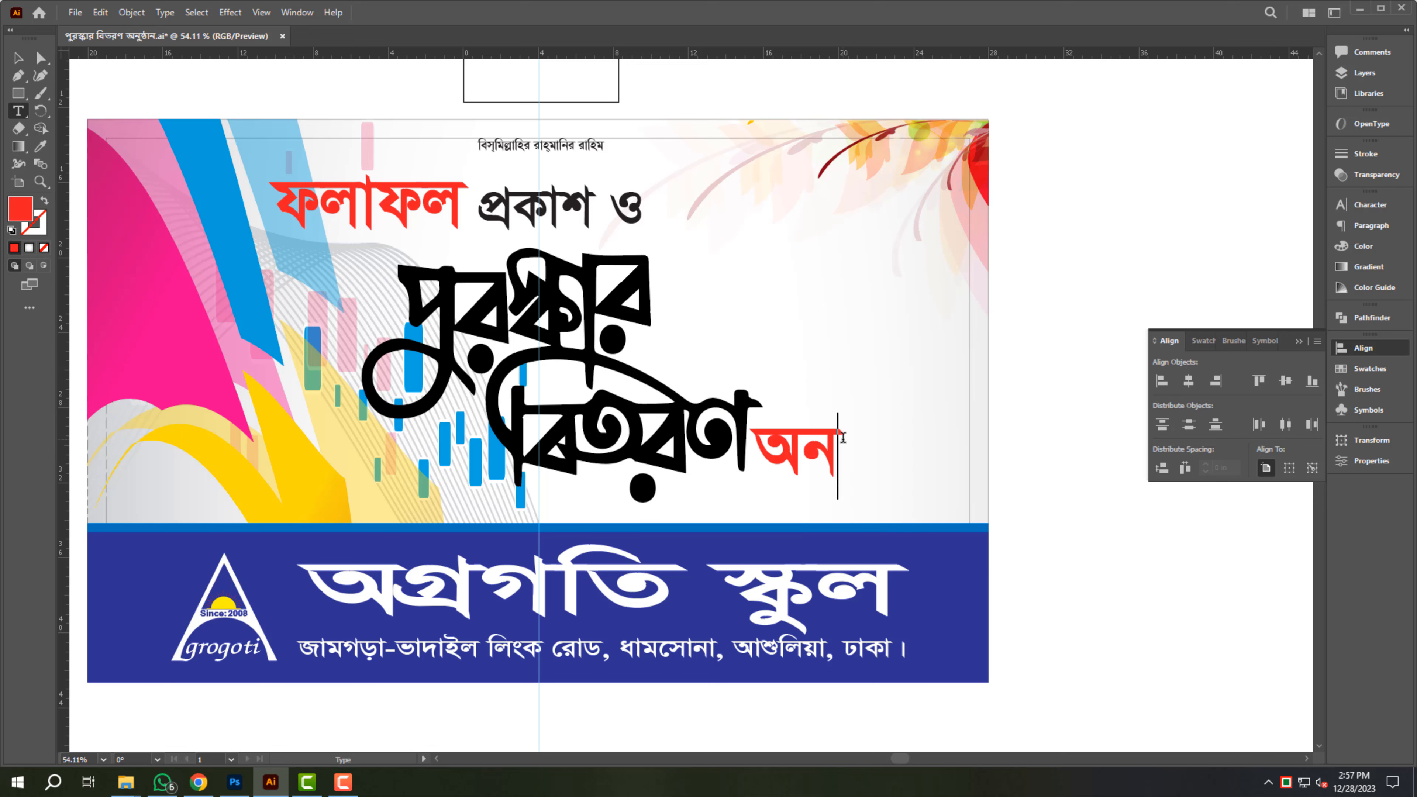
{"action": "type", "text": "ুষ্ঠান"}
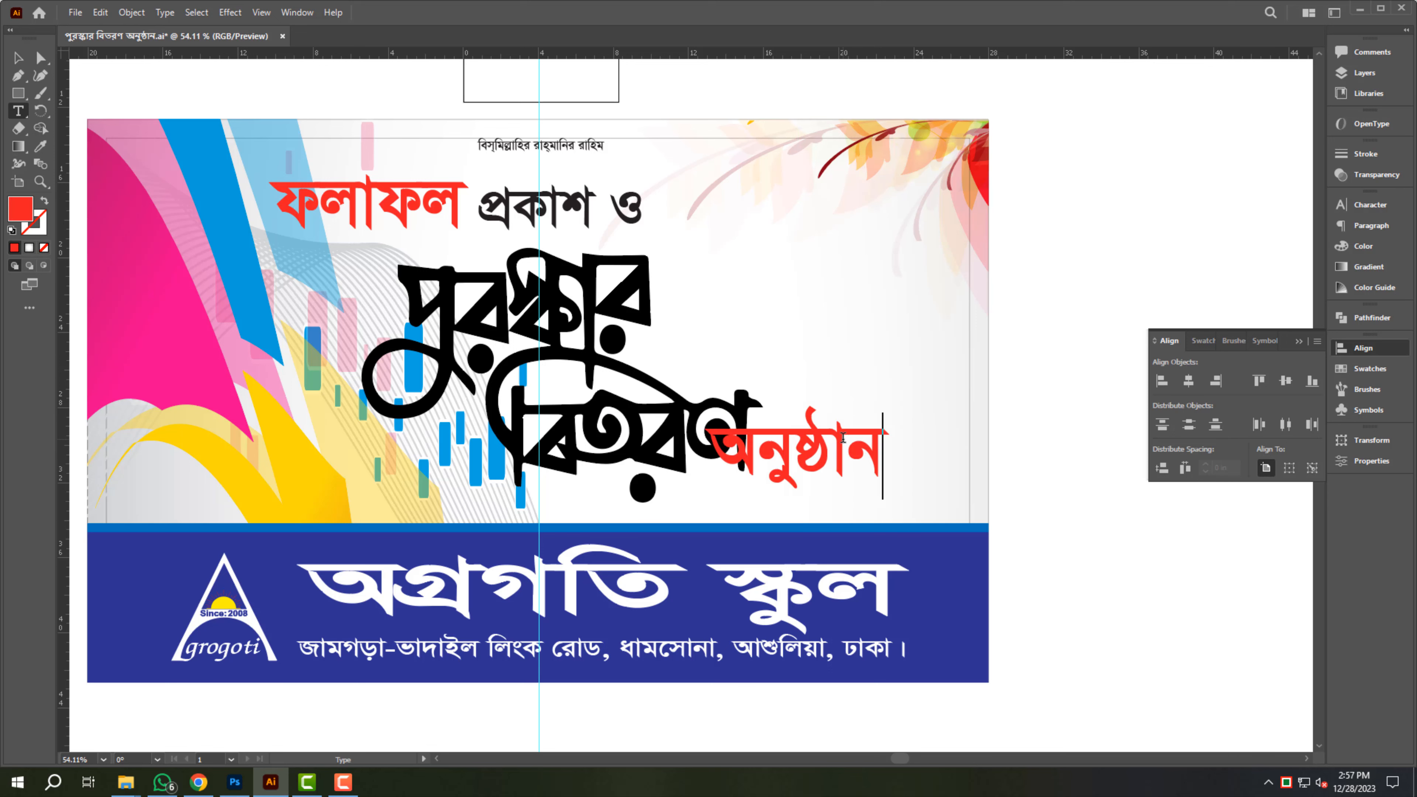
{"action": "left_click_drag", "start_coordinate": [713, 453], "coordinate": [768, 467]}
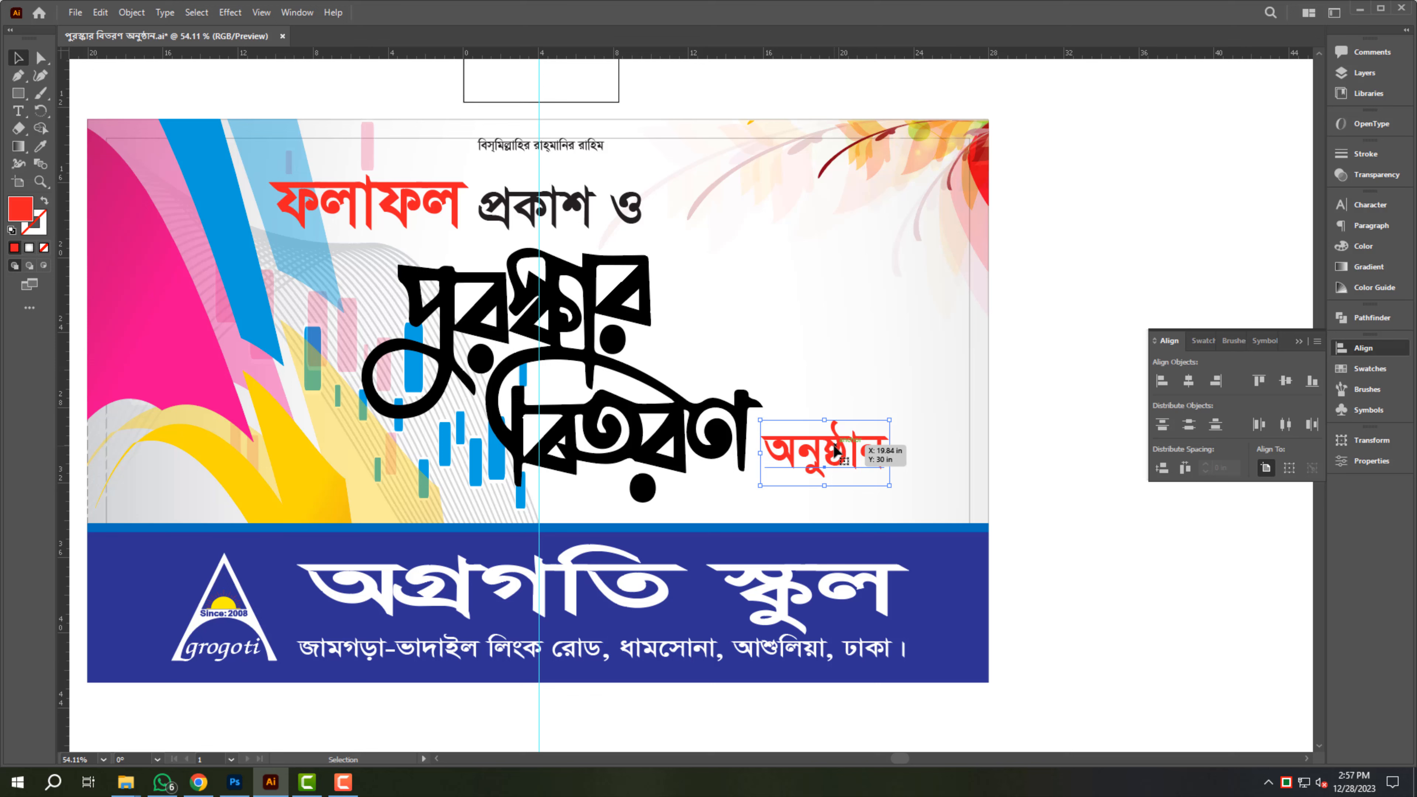
Fill the word "অনুষ্ঠান" with black.
{"action": "left_click", "coordinate": [1373, 245]}
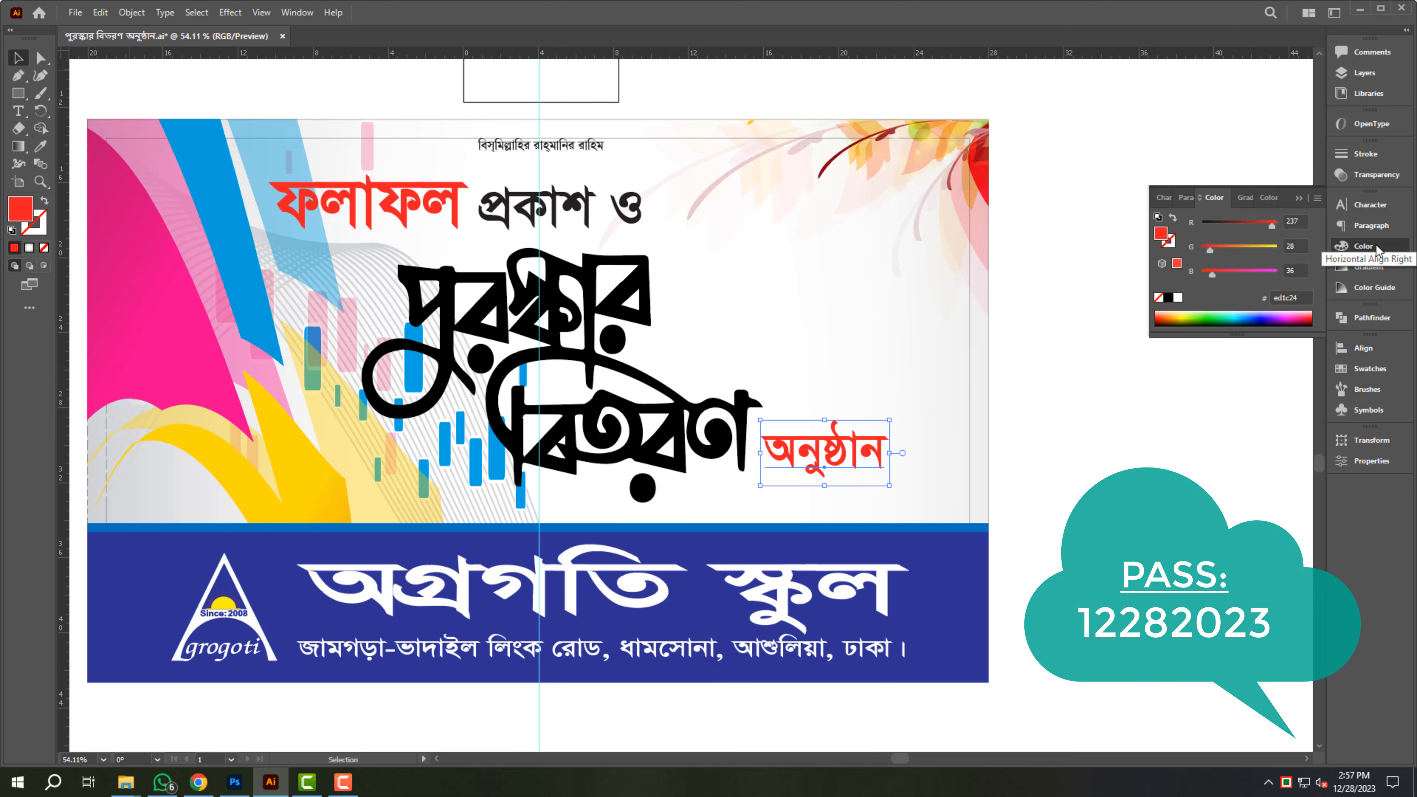
{"action": "left_click", "coordinate": [1167, 298]}
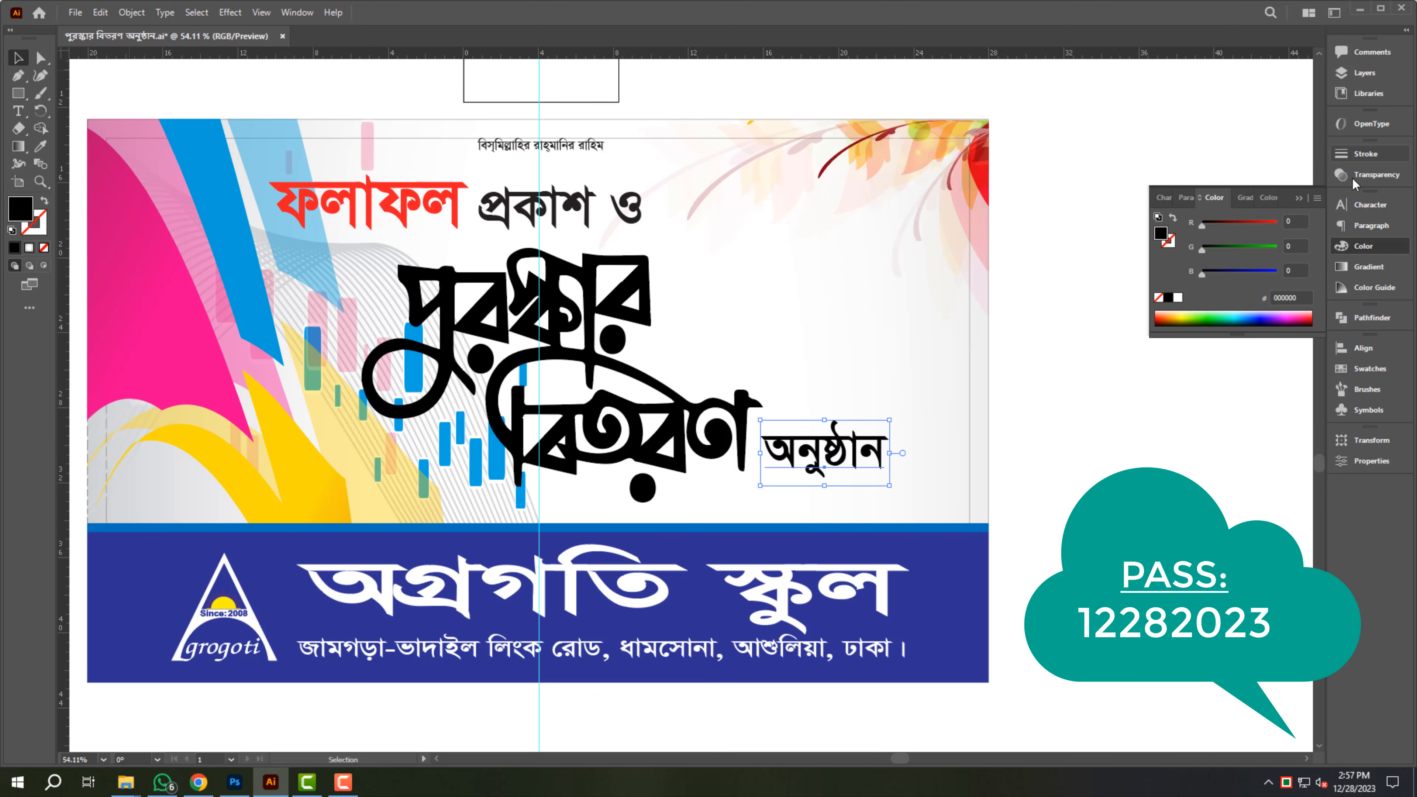
{"action": "left_click", "coordinate": [1391, 246]}
Fill the calligraphy title with a linear gradient from dark blue to green, defining the green in CMYK as C 100, M 30, Y 100, K 0.
{"action": "left_click", "coordinate": [690, 440]}
{"action": "left_click", "coordinate": [1389, 267]}
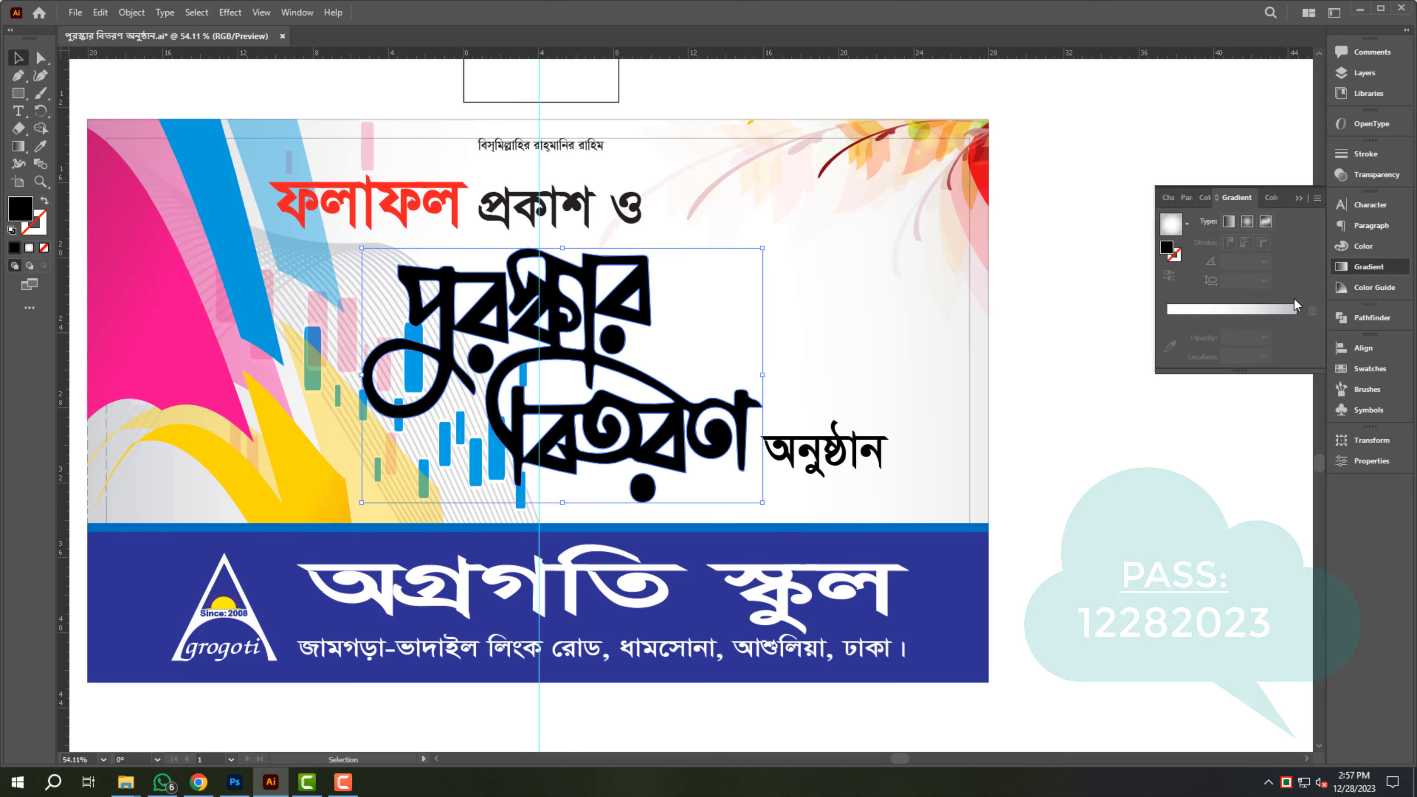
{"action": "left_click", "coordinate": [1229, 221]}
{"action": "left_click_drag", "start_coordinate": [1294, 319], "coordinate": [1272, 318]}
{"action": "left_click", "coordinate": [1371, 246]}
{"action": "left_click", "coordinate": [1317, 197]}
{"action": "left_click", "coordinate": [1255, 273]}
{"action": "left_click_drag", "start_coordinate": [1216, 226], "coordinate": [1278, 226]}
{"action": "left_click", "coordinate": [1368, 264]}
{"action": "left_click_drag", "start_coordinate": [1198, 319], "coordinate": [1214, 319]}
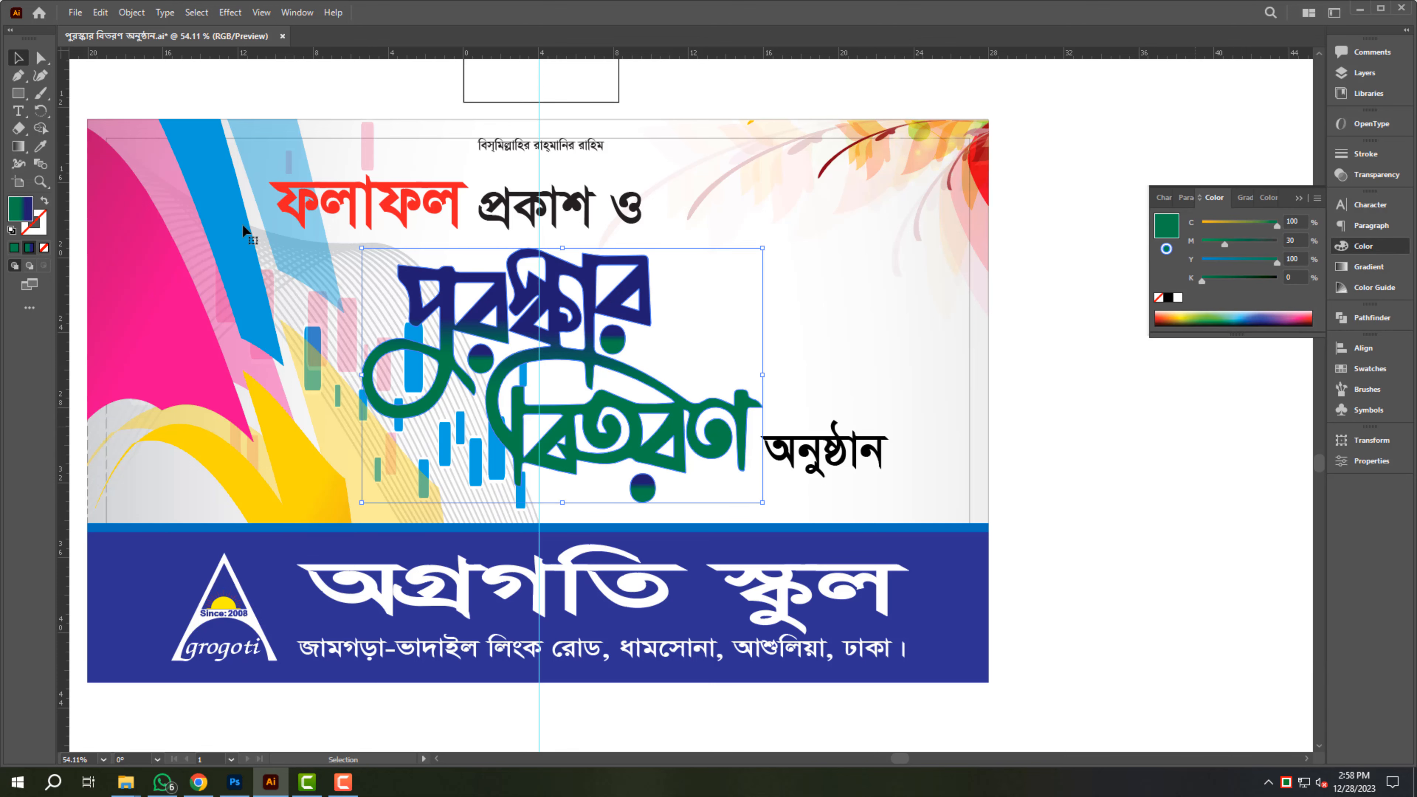
Redirect the title's gradient diagonally so the upper word is dark blue and the lower word green.
{"action": "key", "text": "g"}
{"action": "mouse_move", "coordinate": [570, 258]}
{"action": "left_mouse_down"}
{"action": "mouse_move", "coordinate": [579, 211]}
{"action": "mouse_move", "coordinate": [597, 200]}
{"action": "left_mouse_up"}
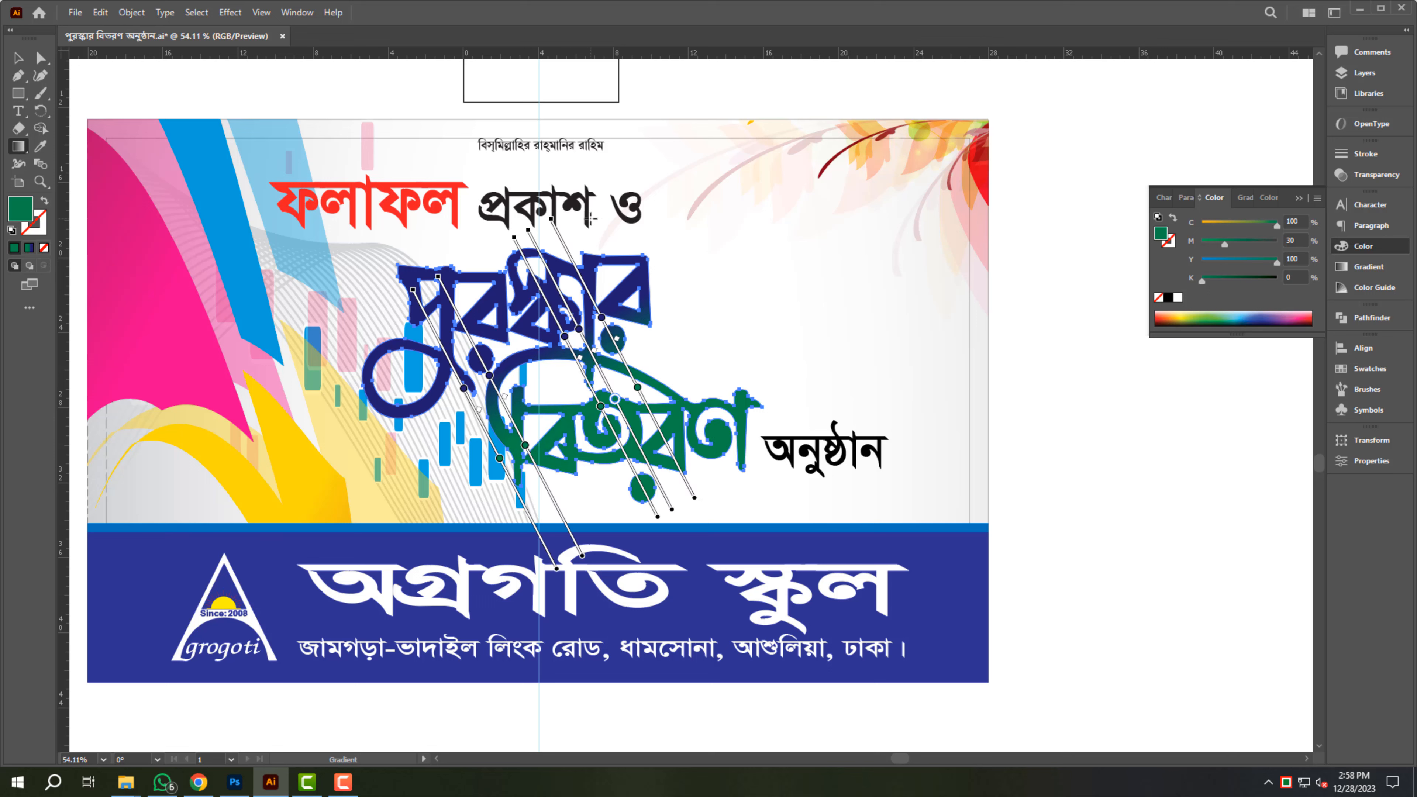
{"action": "left_click", "coordinate": [19, 58]}
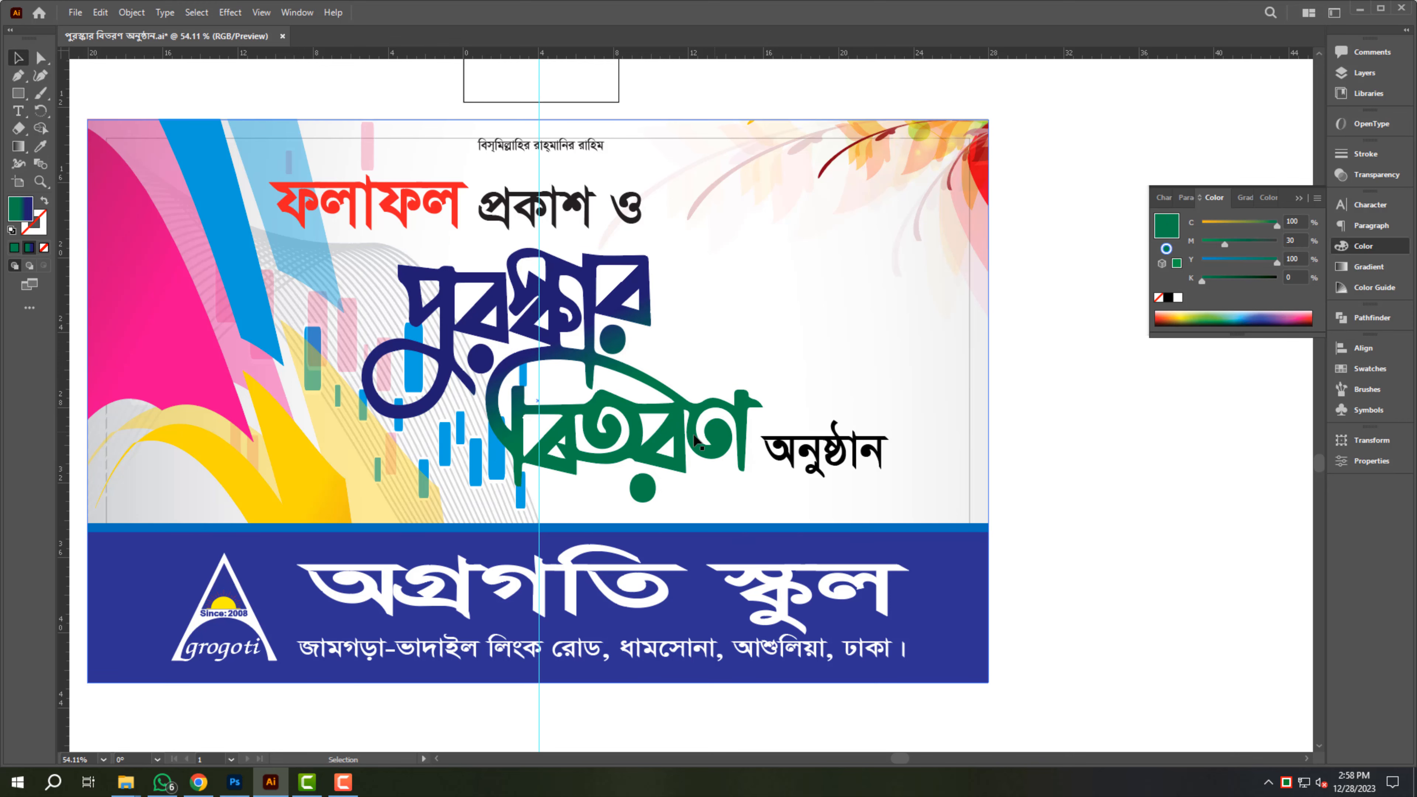
Recolour the title gradient's green stop to red with C 0, M 100, Y 100, K 0.
{"action": "key", "text": "z"}
{"action": "left_click_drag", "start_coordinate": [612, 441], "coordinate": [630, 458]}
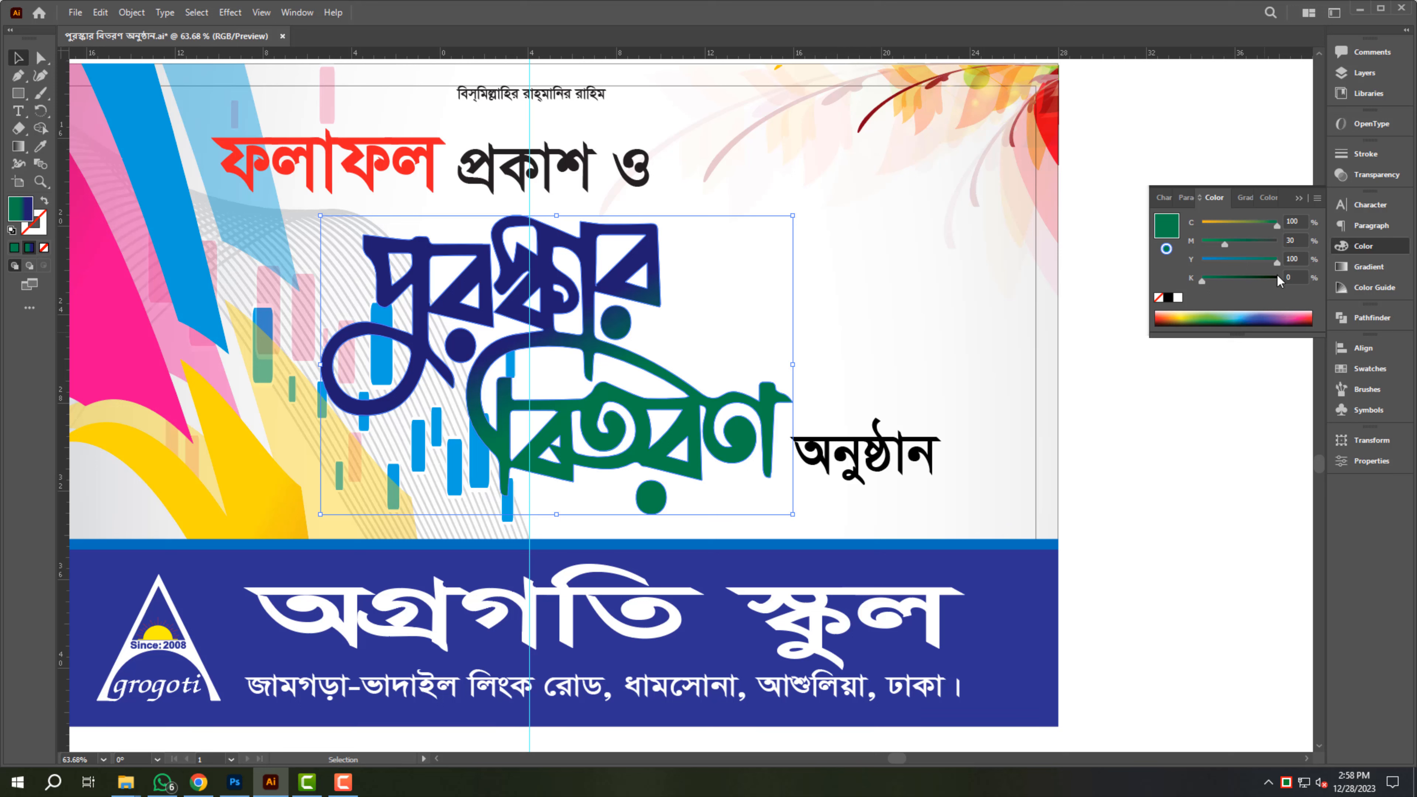
{"action": "left_click_drag", "start_coordinate": [1277, 225], "coordinate": [1107, 225]}
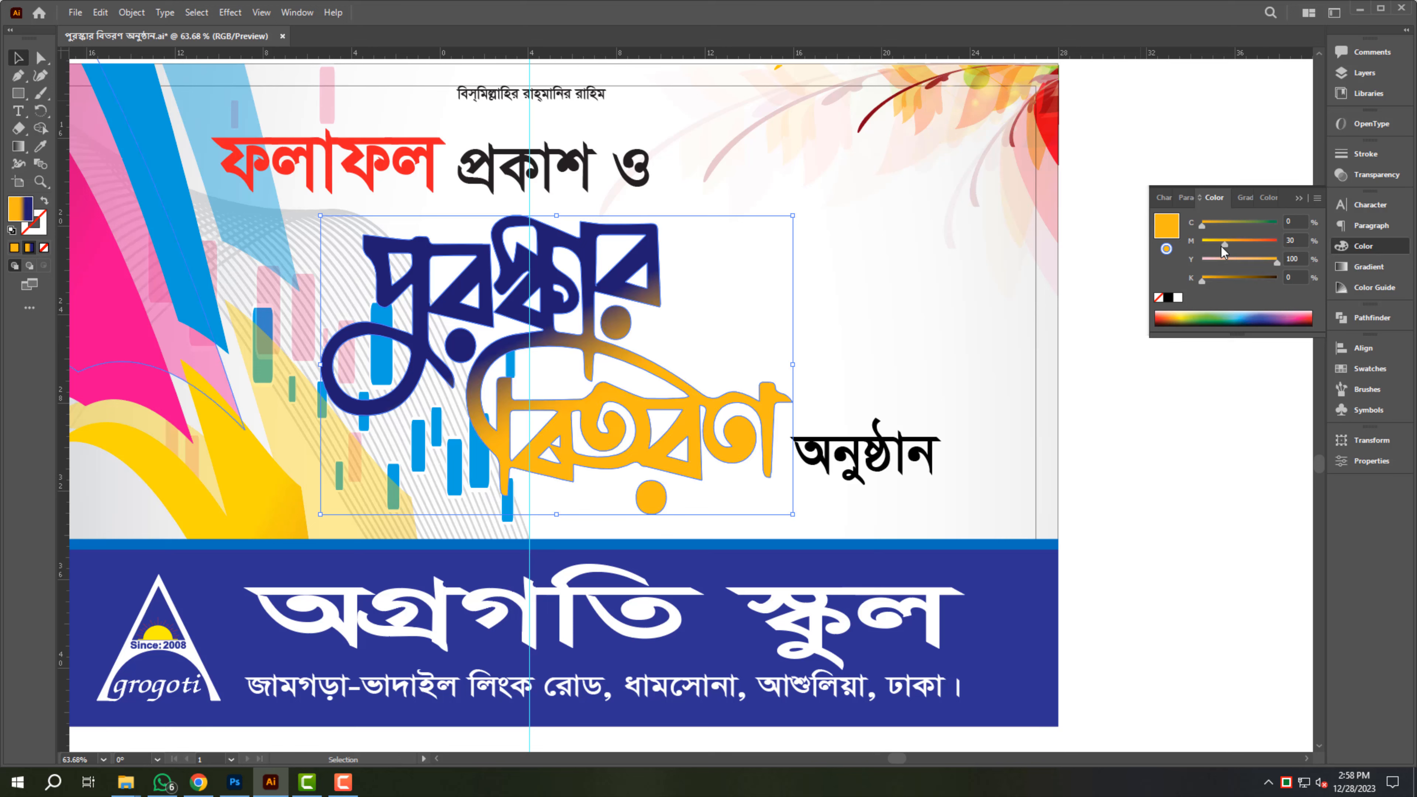
{"action": "left_click_drag", "start_coordinate": [1224, 244], "coordinate": [1305, 246]}
{"action": "left_click", "coordinate": [1222, 453]}
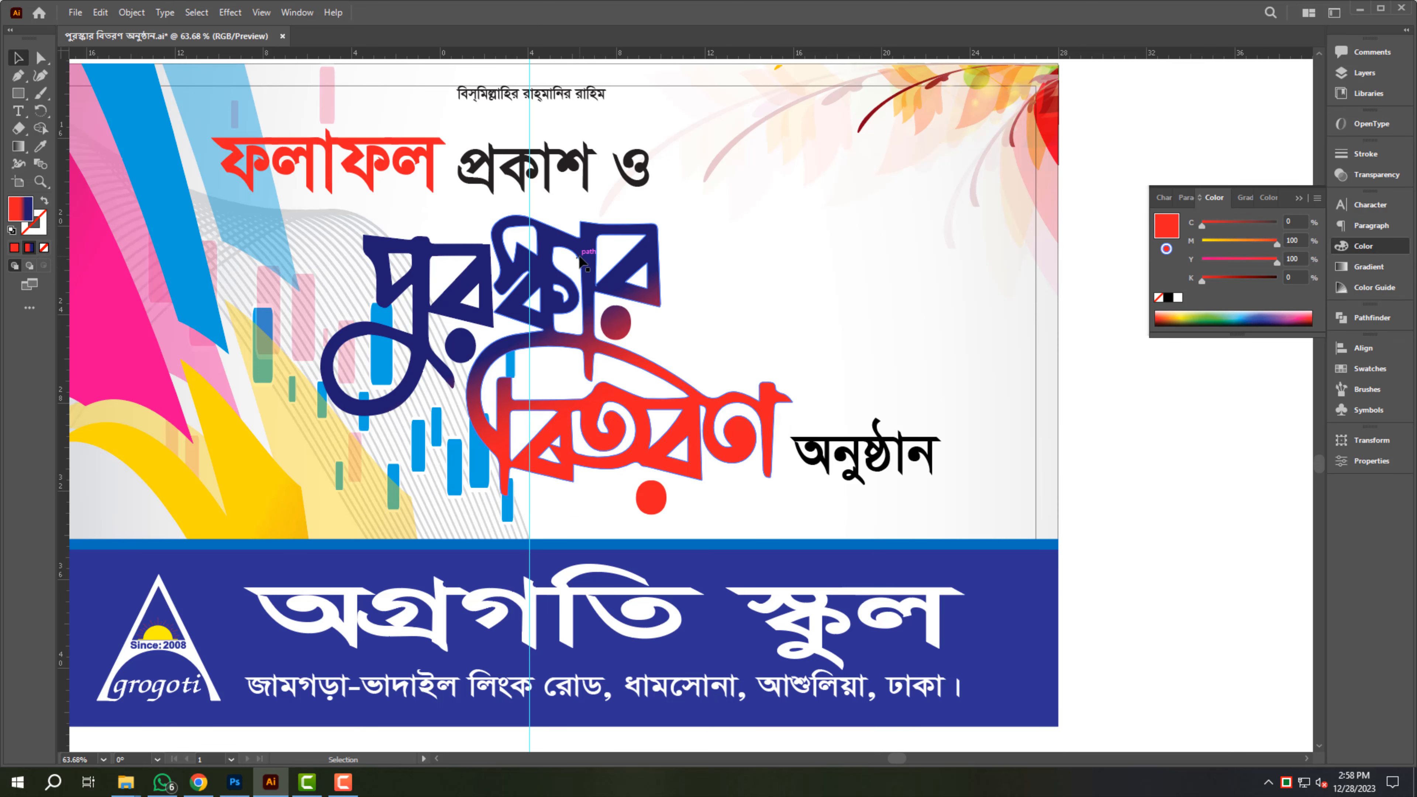
Apply a Multiply drop shadow to the calligraphy title with 45% opacity, 0.2 in X and Y offsets and 0.2 in blur.
{"action": "left_click", "coordinate": [613, 276]}
{"action": "left_click", "coordinate": [230, 12]}
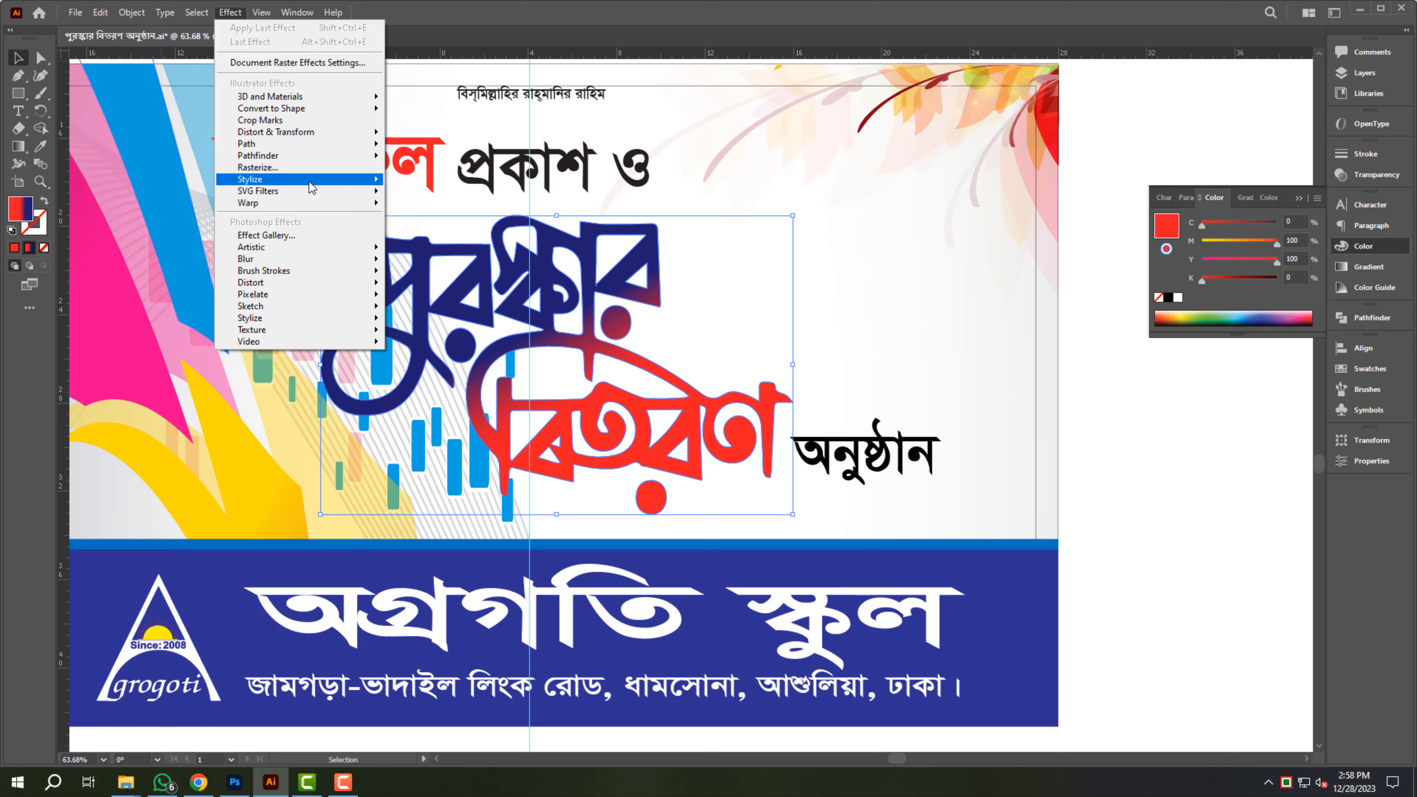
{"action": "mouse_move", "coordinate": [346, 179]}
{"action": "left_click", "coordinate": [464, 179]}
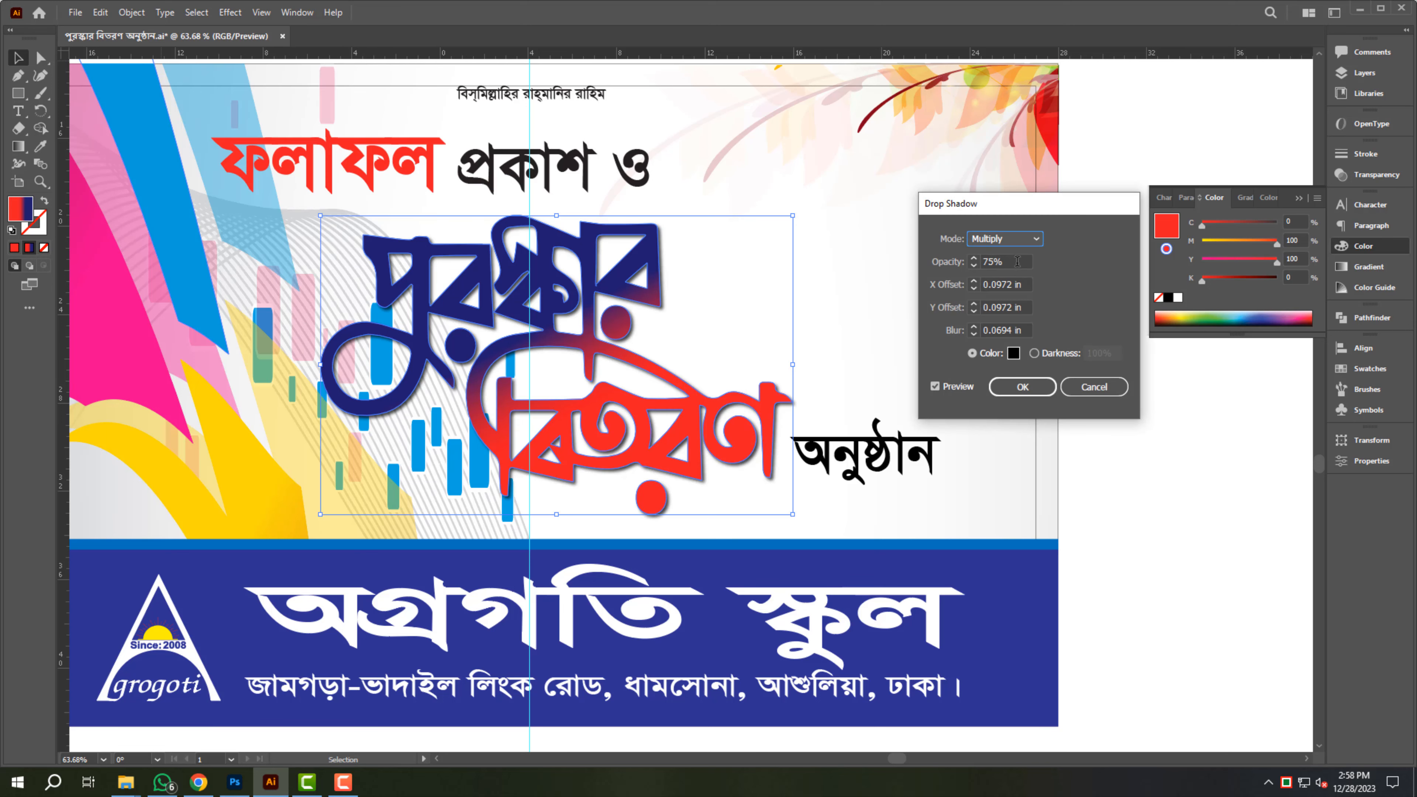
{"action": "left_click", "coordinate": [1016, 261]}
{"action": "type", "text": "45"}
{"action": "key", "text": "Tab"}
{"action": "type", "text": "0.2"}
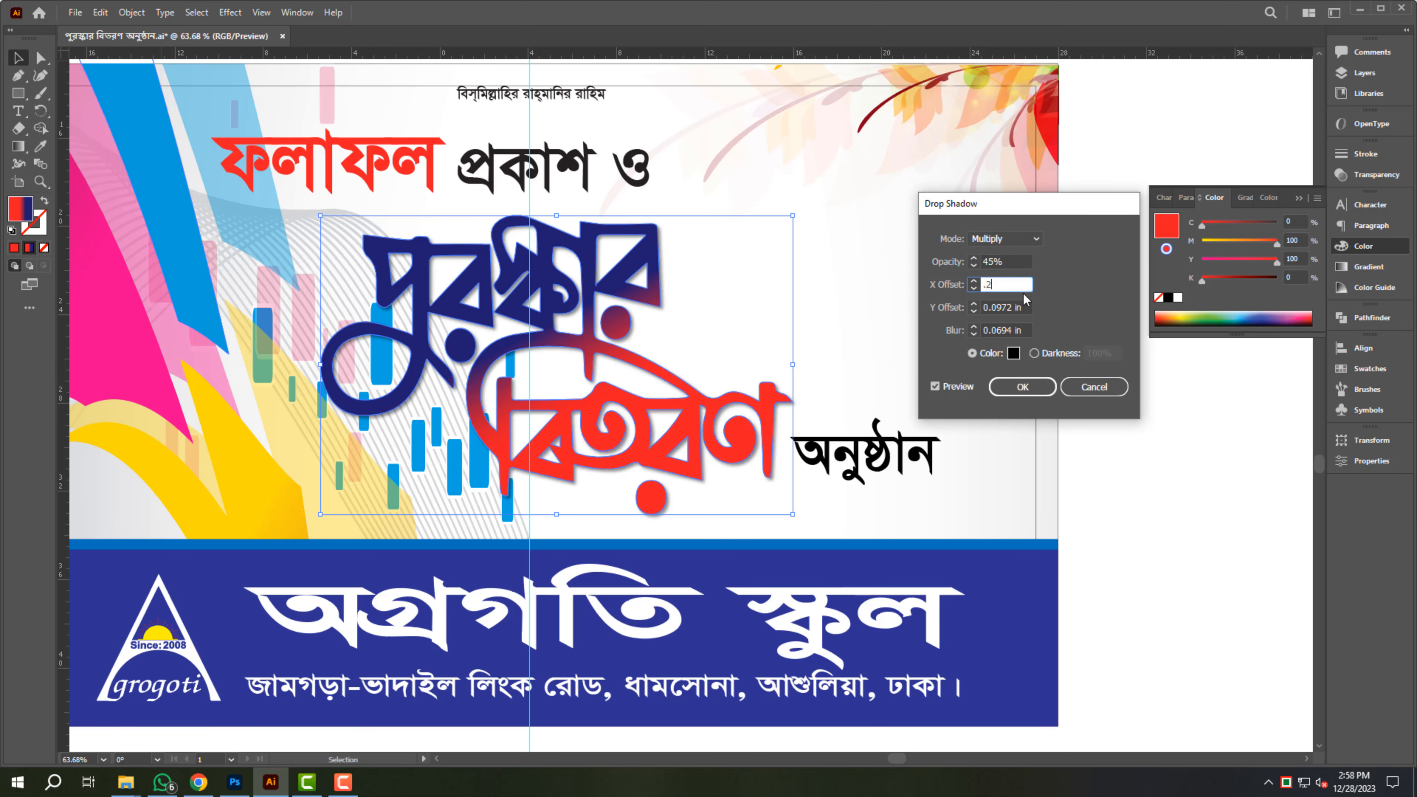
{"action": "key", "text": "Tab"}
{"action": "type", "text": ".2"}
{"action": "key", "text": "Tab"}
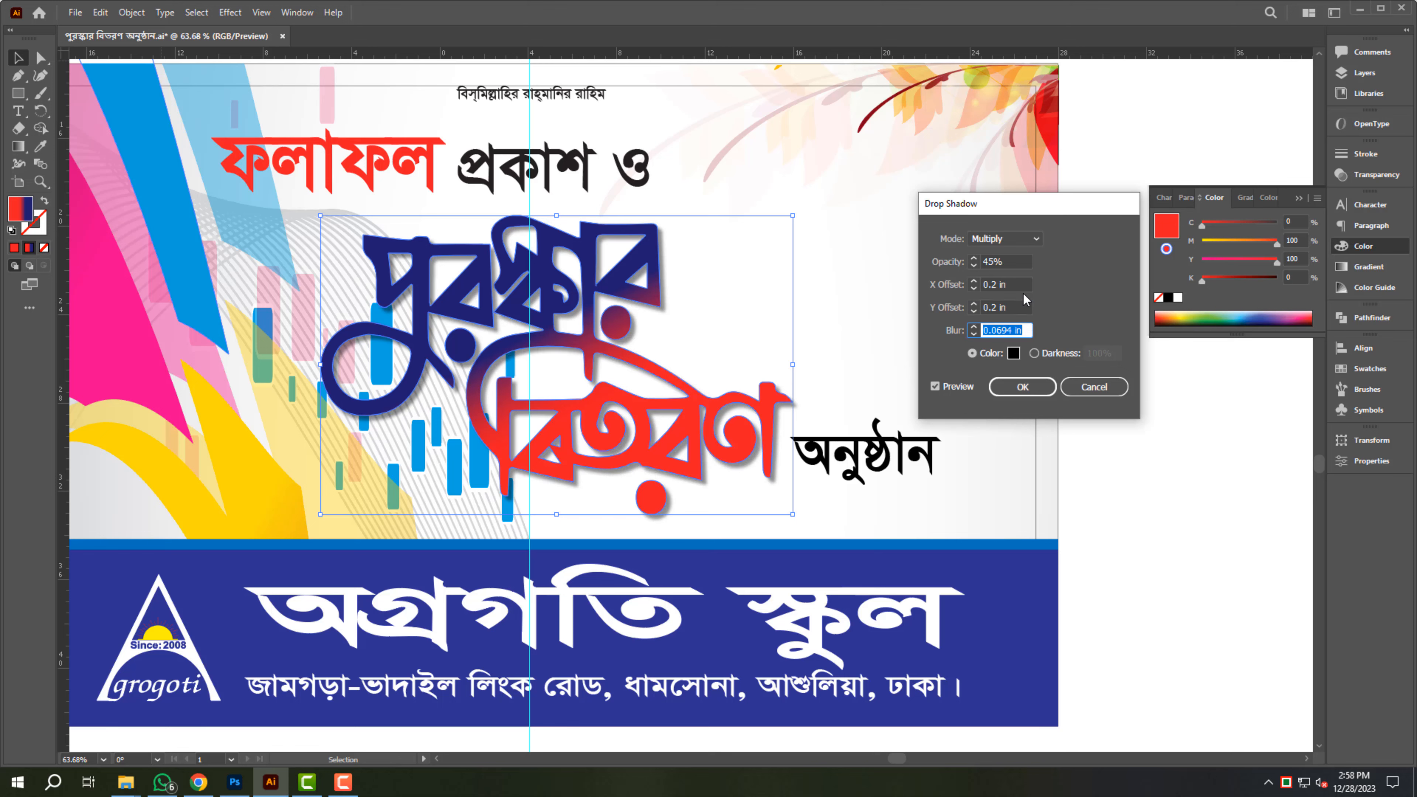
{"action": "type", "text": "0.2"}
{"action": "left_click", "coordinate": [1022, 386]}
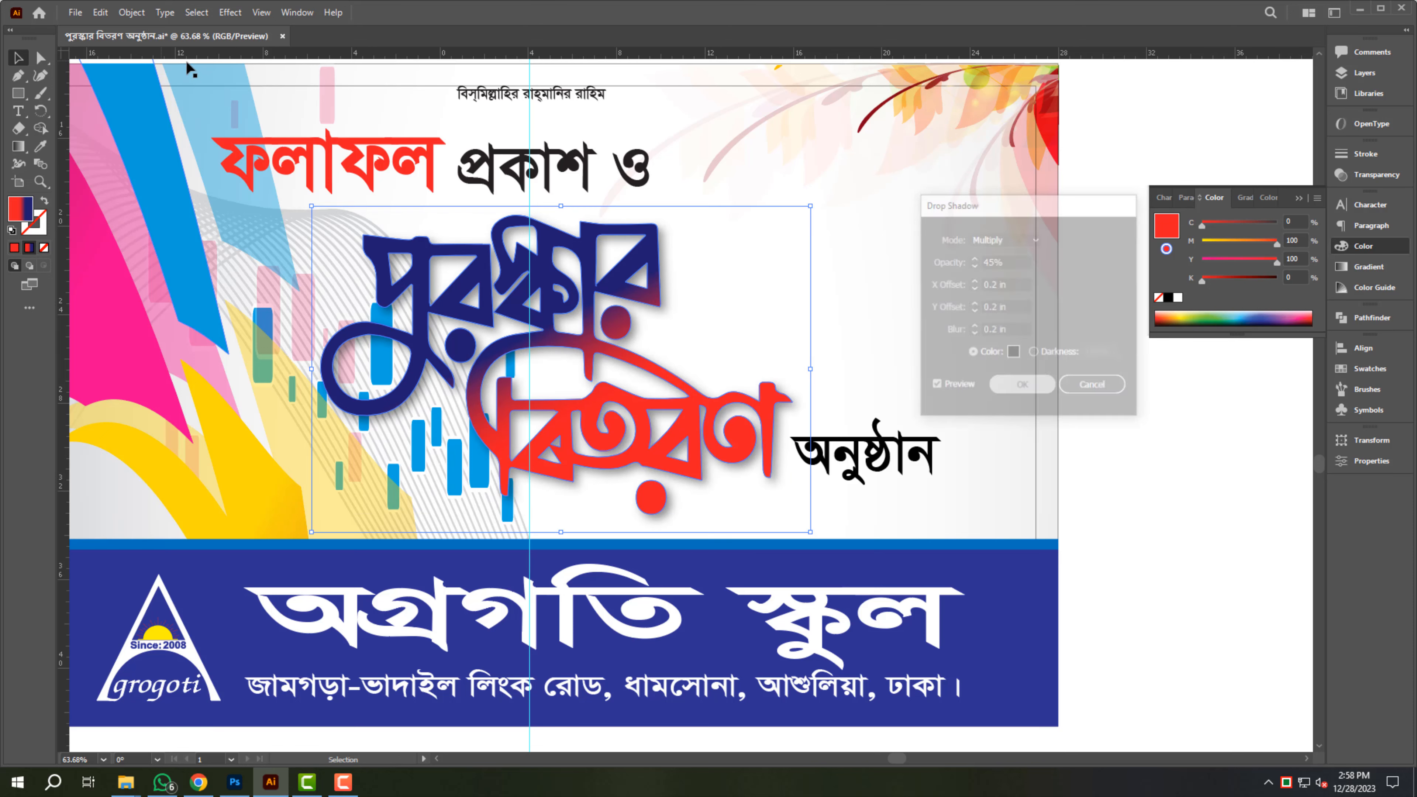
Expand the title's appearance and ungroup the lettering from its drop shadow.
{"action": "left_click", "coordinate": [132, 13]}
{"action": "left_click", "coordinate": [163, 199]}
{"action": "right_click", "coordinate": [632, 259]}
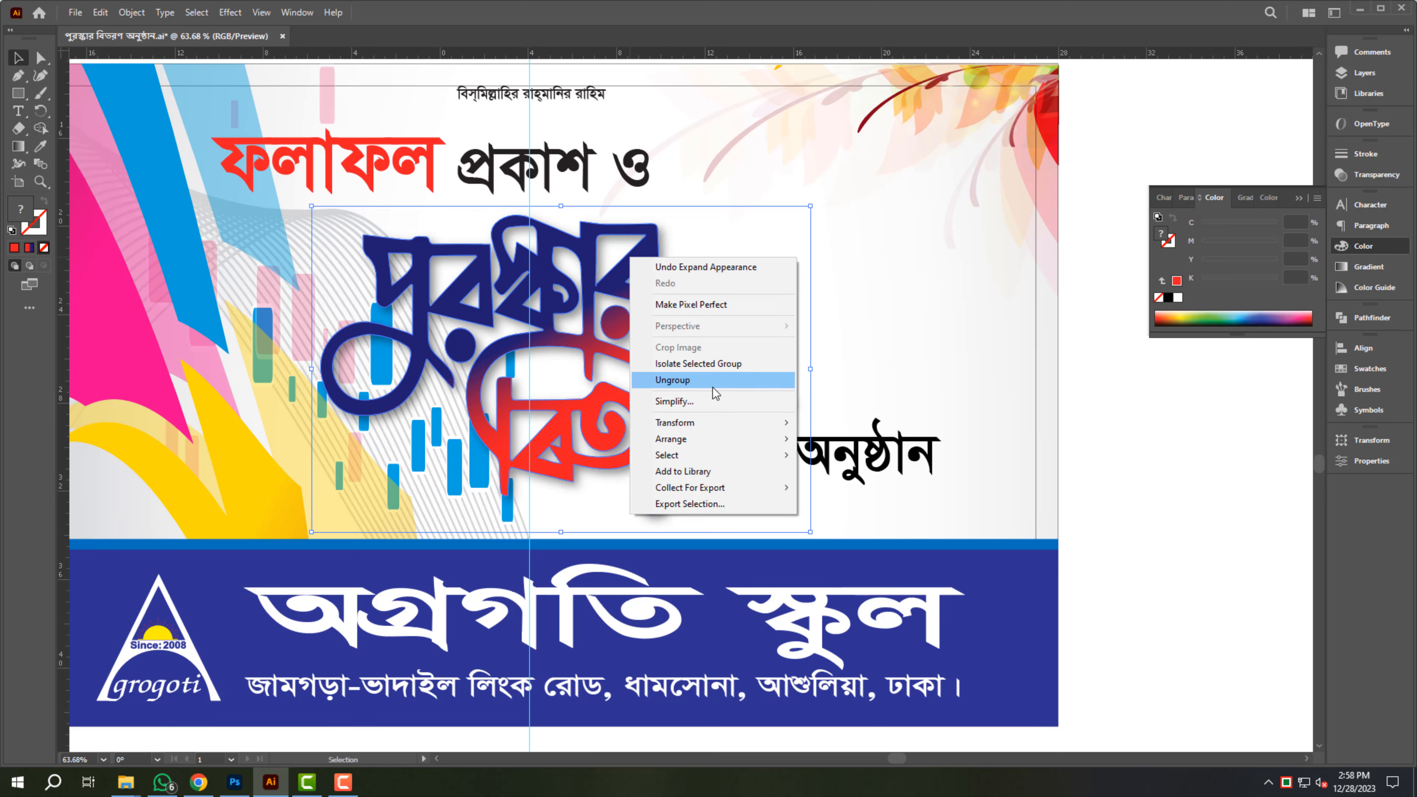
{"action": "left_click", "coordinate": [715, 380]}
{"action": "mouse_move", "coordinate": [625, 248]}
{"action": "left_mouse_down"}
{"action": "mouse_move", "coordinate": [676, 354]}
{"action": "mouse_move", "coordinate": [625, 249]}
{"action": "left_mouse_up"}
Give the title lettering a 30 pt stroke with round corner joins.
{"action": "key", "text": "a"}
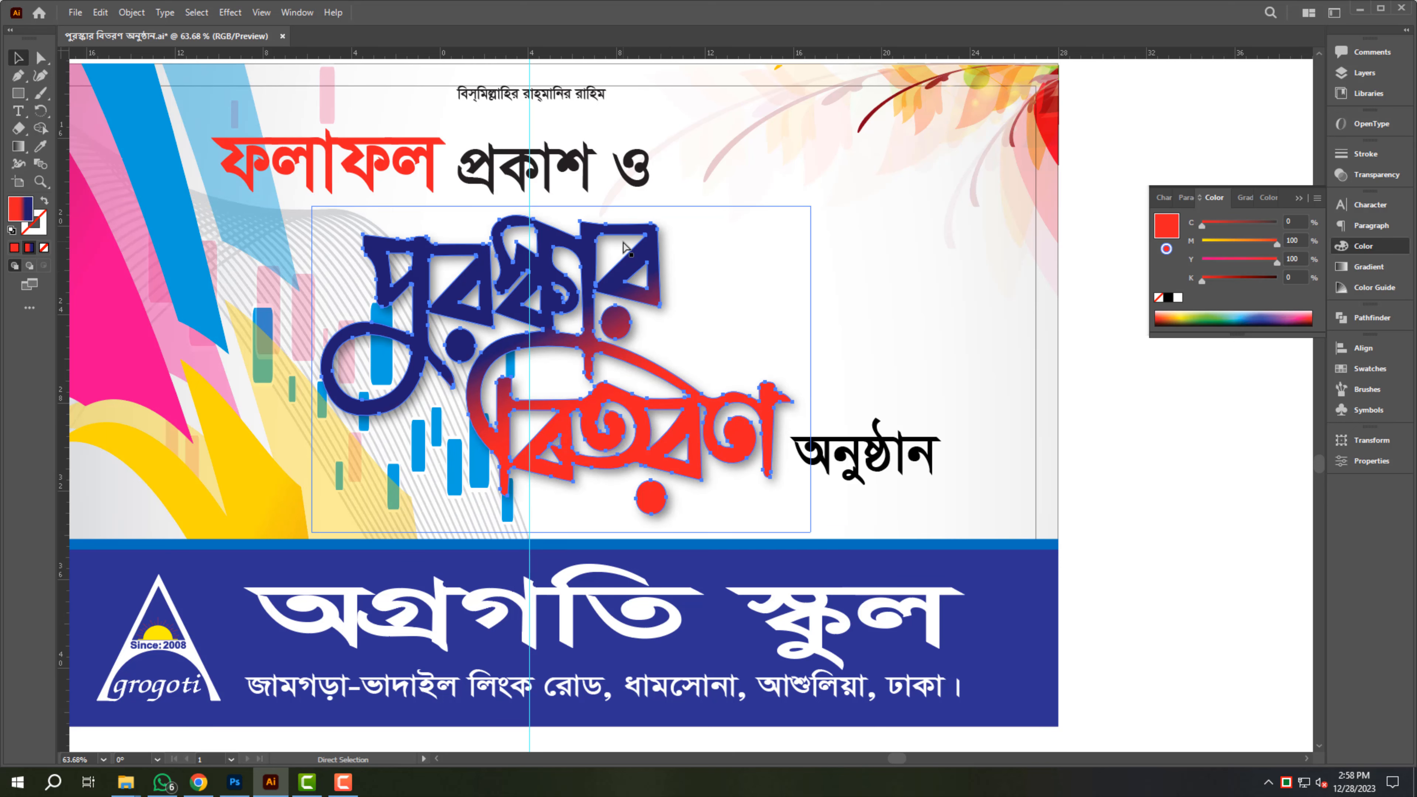
{"action": "key", "text": "ctrl+c"}
{"action": "key", "text": "v"}
{"action": "left_click", "coordinate": [1365, 153]}
{"action": "left_click", "coordinate": [1242, 169]}
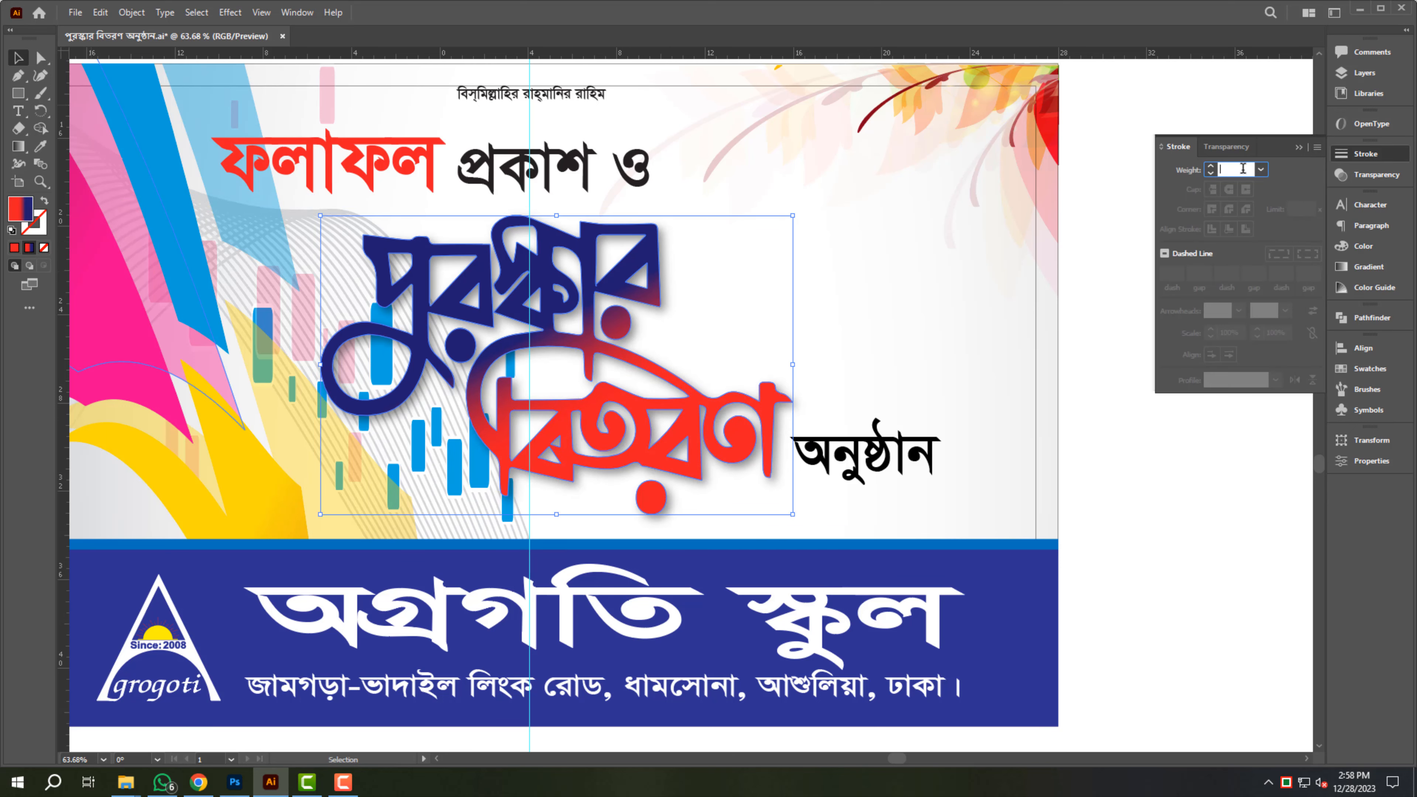
{"action": "type", "text": "10"}
{"action": "key", "text": "Return"}
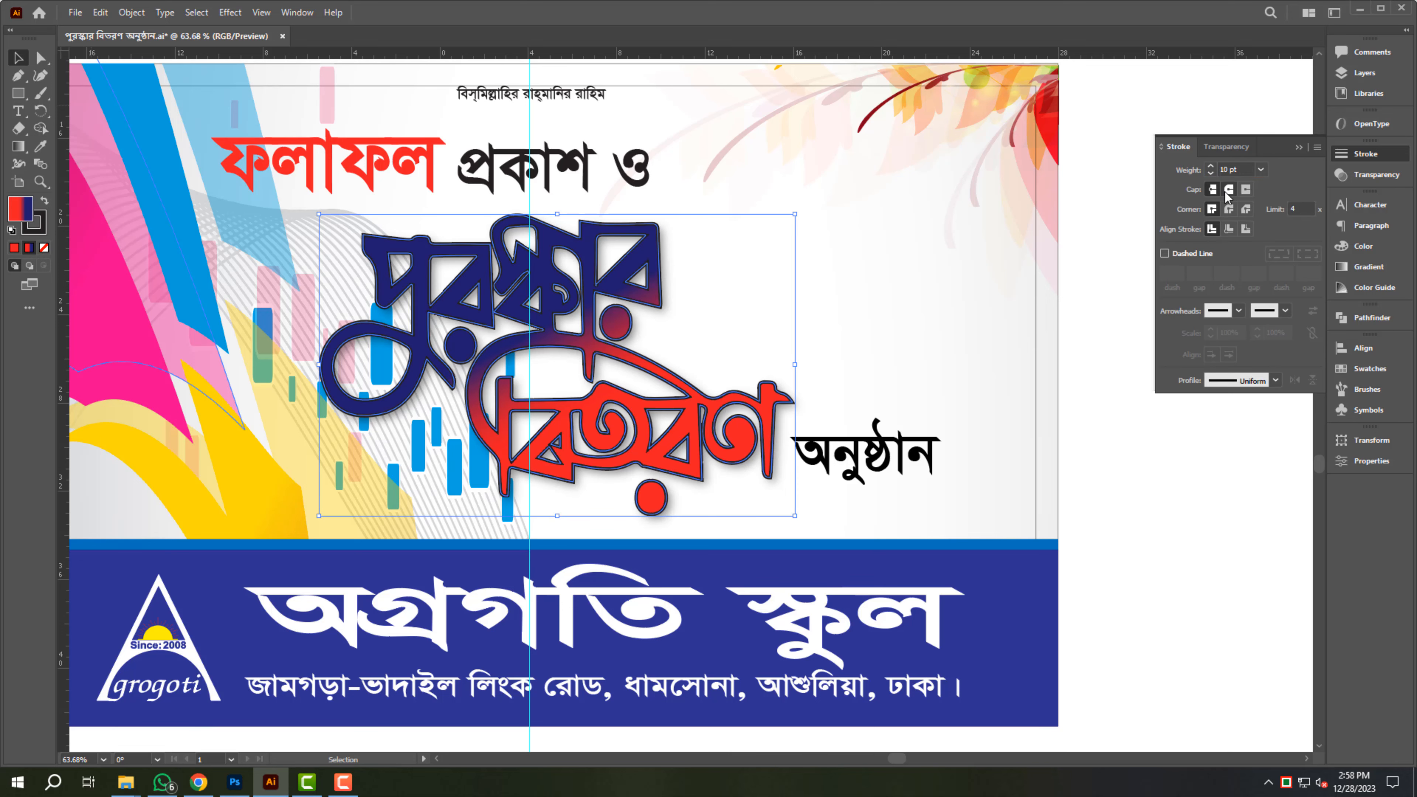
{"action": "left_click", "coordinate": [1229, 209]}
{"action": "left_click", "coordinate": [1237, 169]}
{"action": "type", "text": "30"}
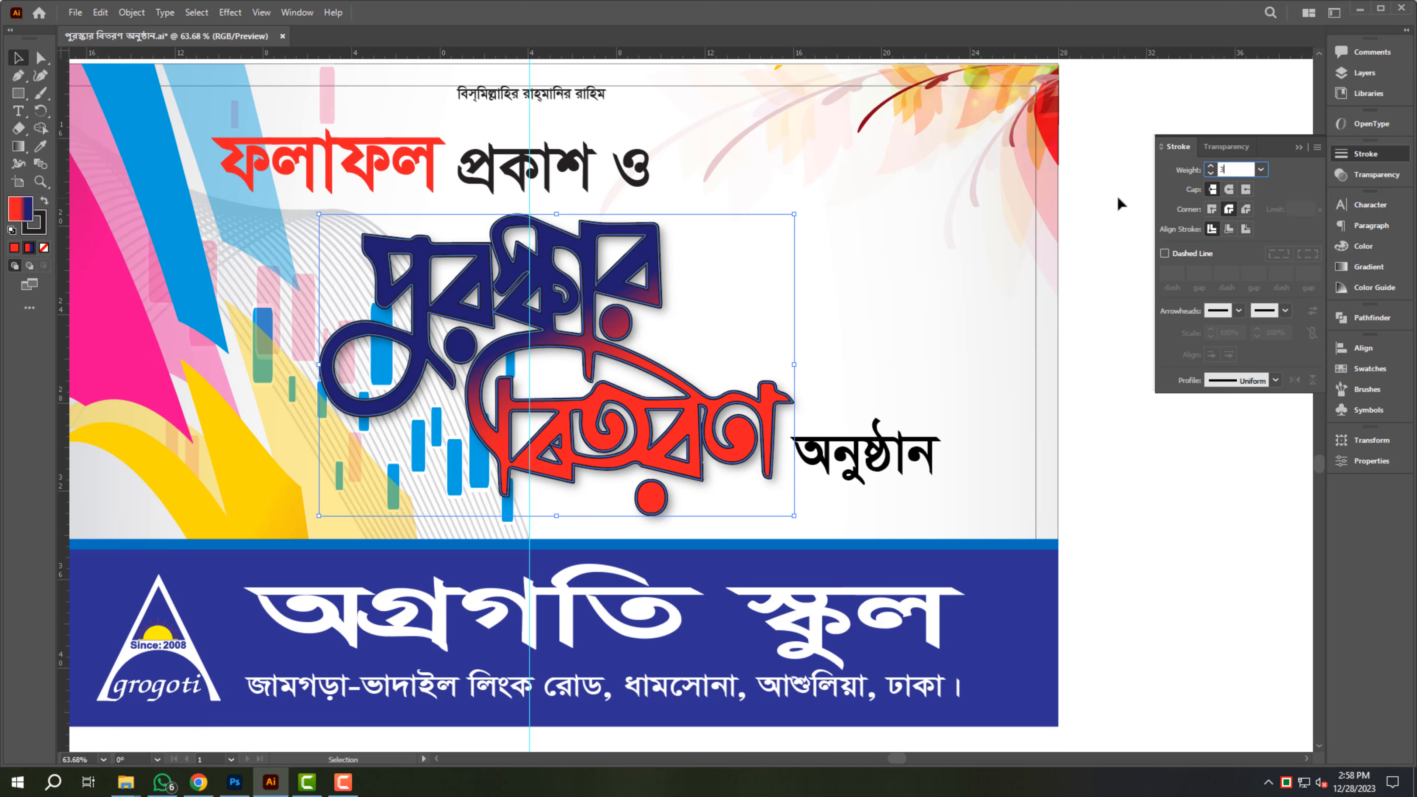
{"action": "key", "text": "Return"}
Change the title lettering's stroke colour to white.
{"action": "key", "text": "F6"}
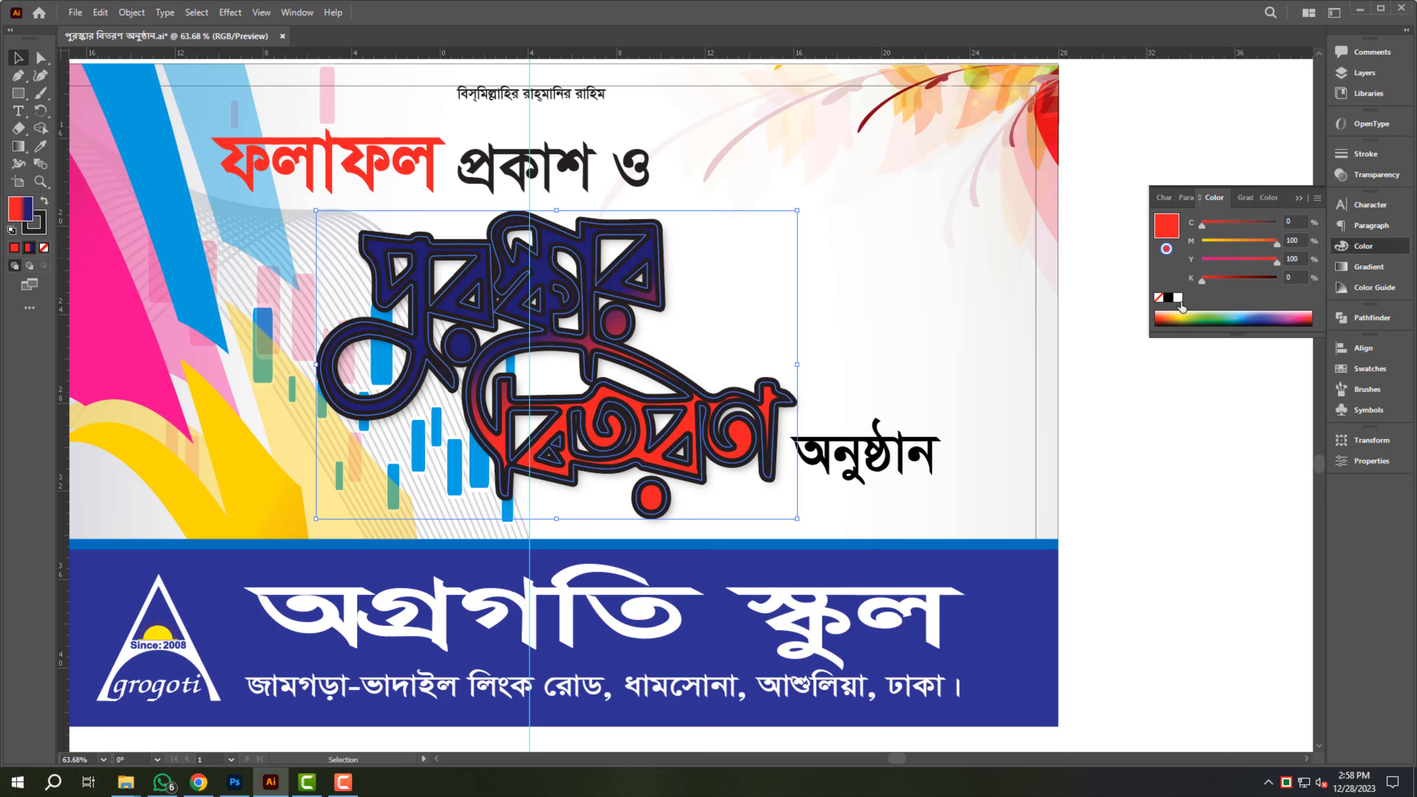
{"action": "left_click", "coordinate": [40, 229]}
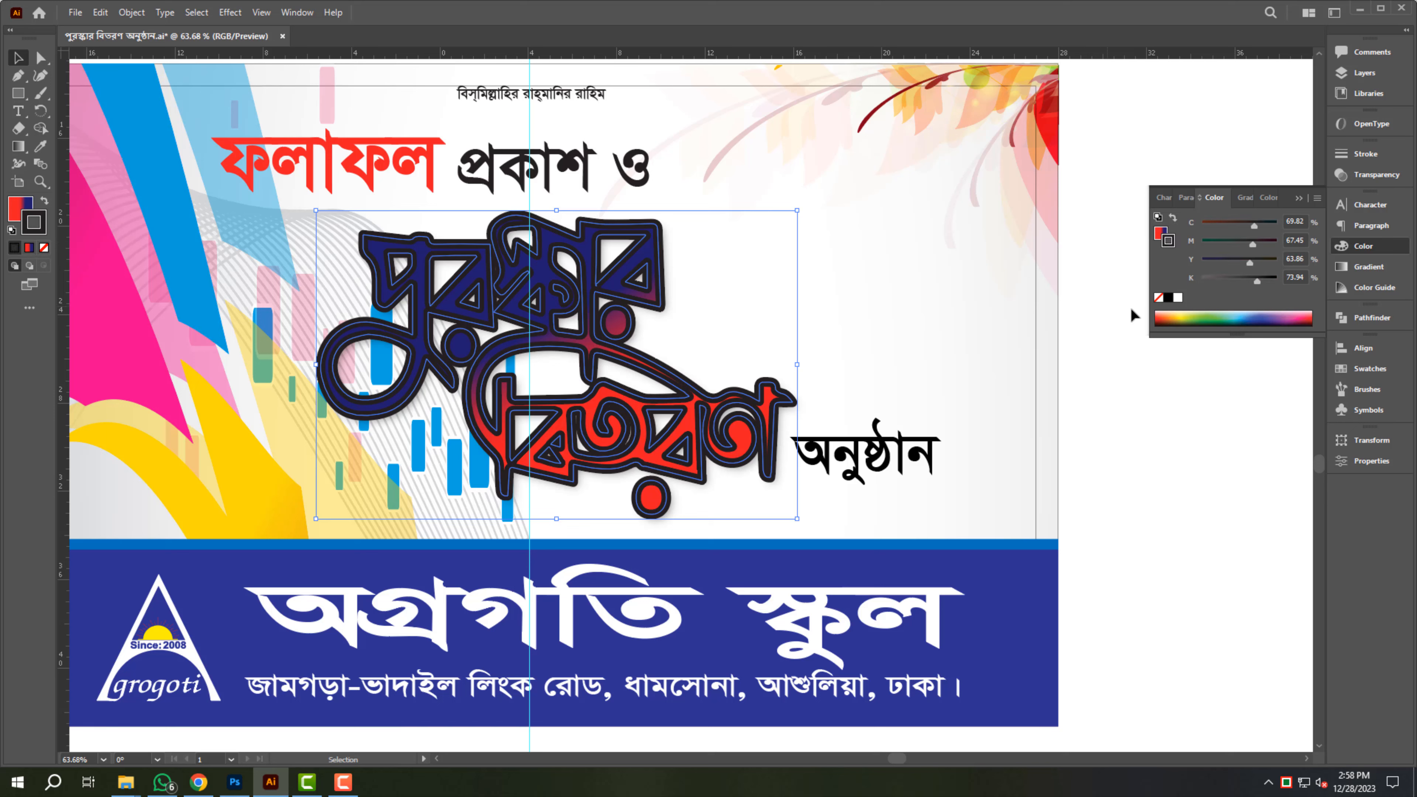
{"action": "left_click", "coordinate": [1177, 297]}
Paste a copy of the title lettering in front of the outlined one and remove the copy's stroke.
{"action": "key", "text": "ctrl+c"}
{"action": "key", "text": "ctrl+f"}
{"action": "key", "text": "slash"}
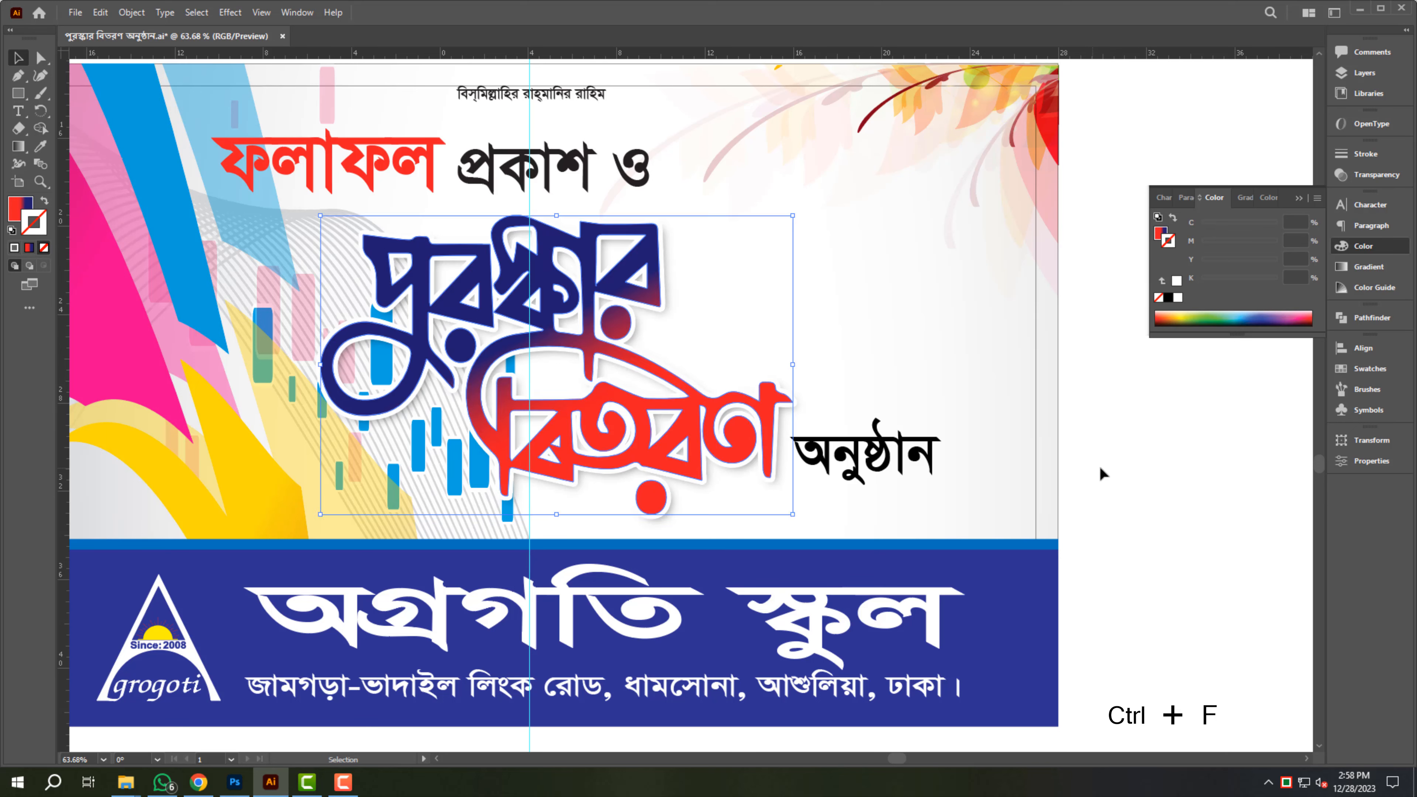
{"action": "left_click", "coordinate": [1129, 399]}
Reduce the white stroke of the title lettering behind the copy to 20 pt.
{"action": "left_click", "coordinate": [740, 439]}
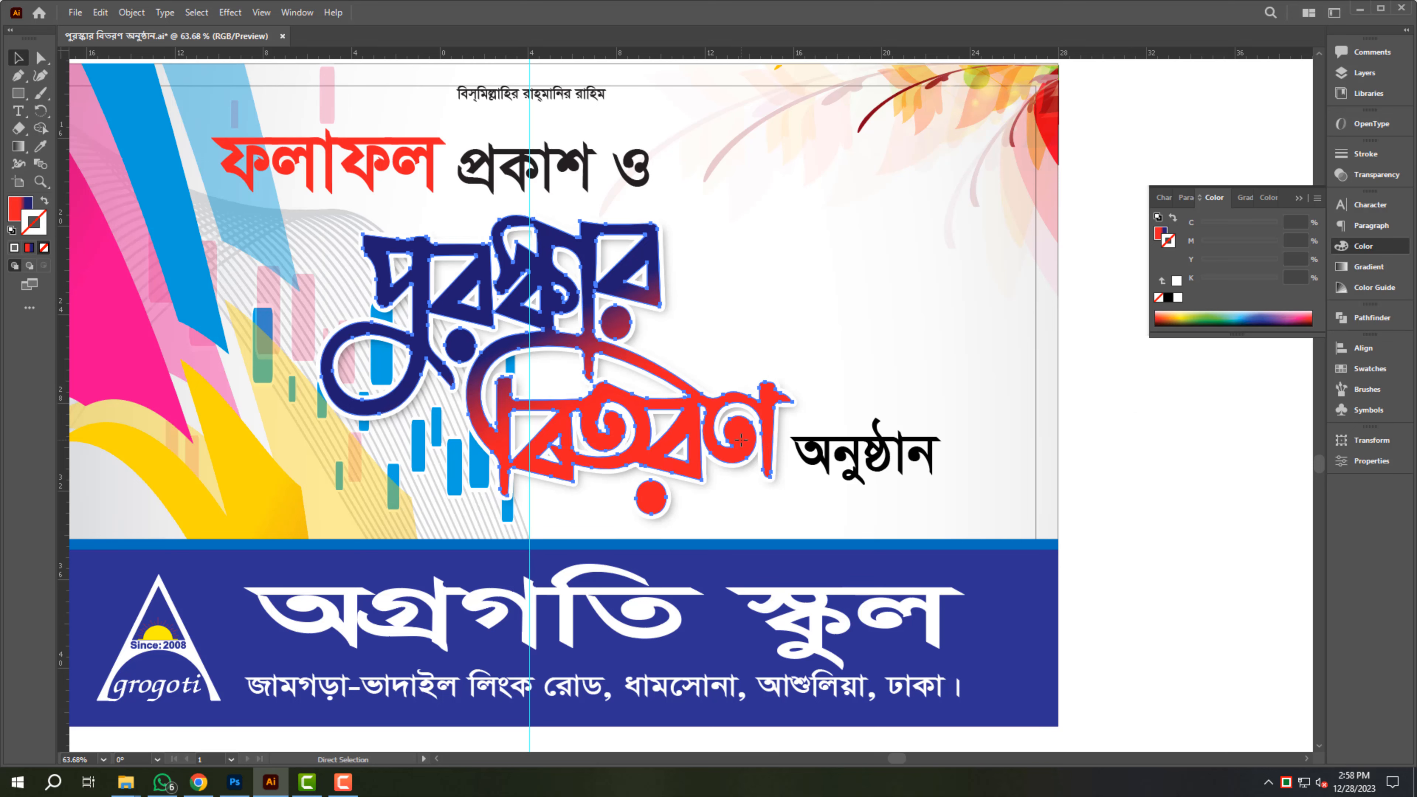
{"action": "left_click", "coordinate": [1365, 154]}
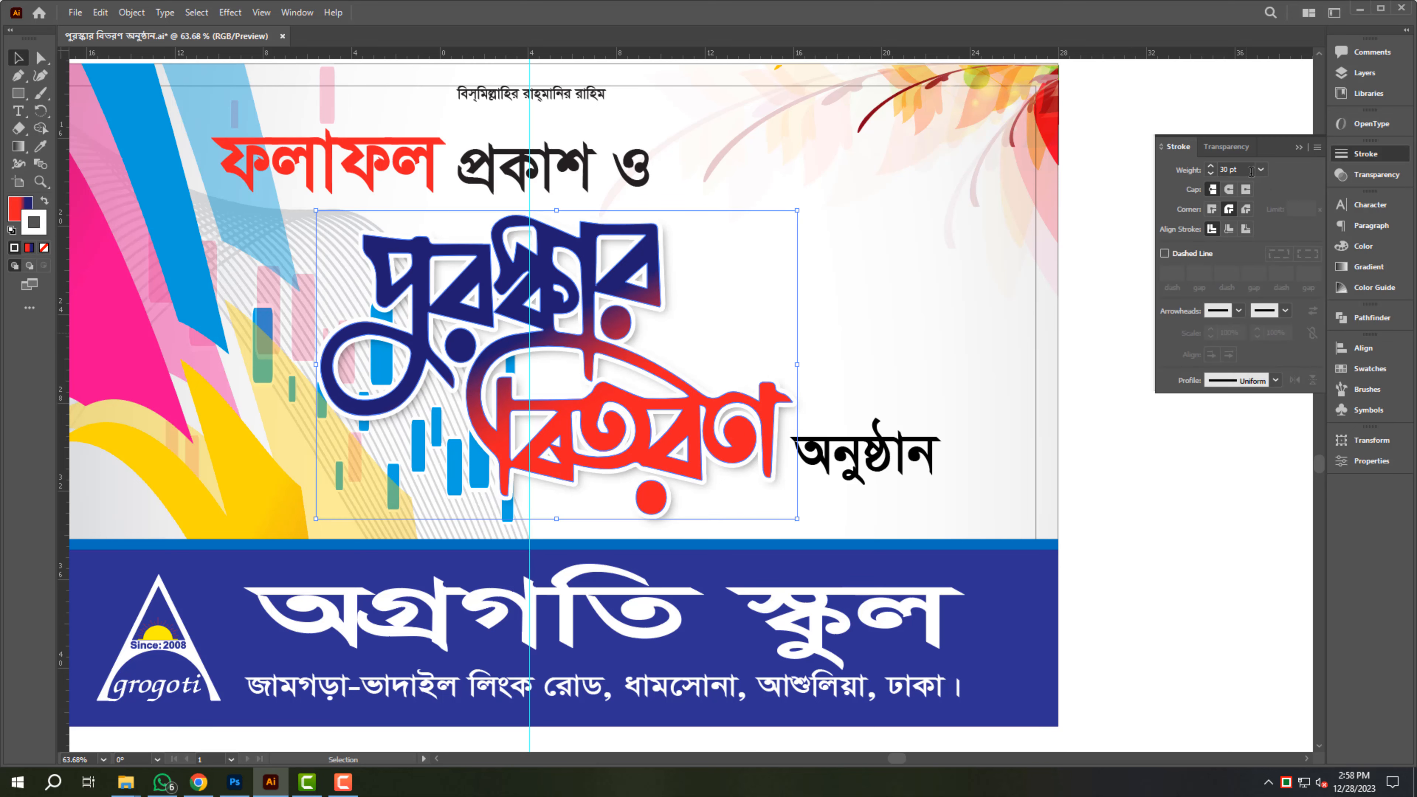
{"action": "key", "text": "Return"}
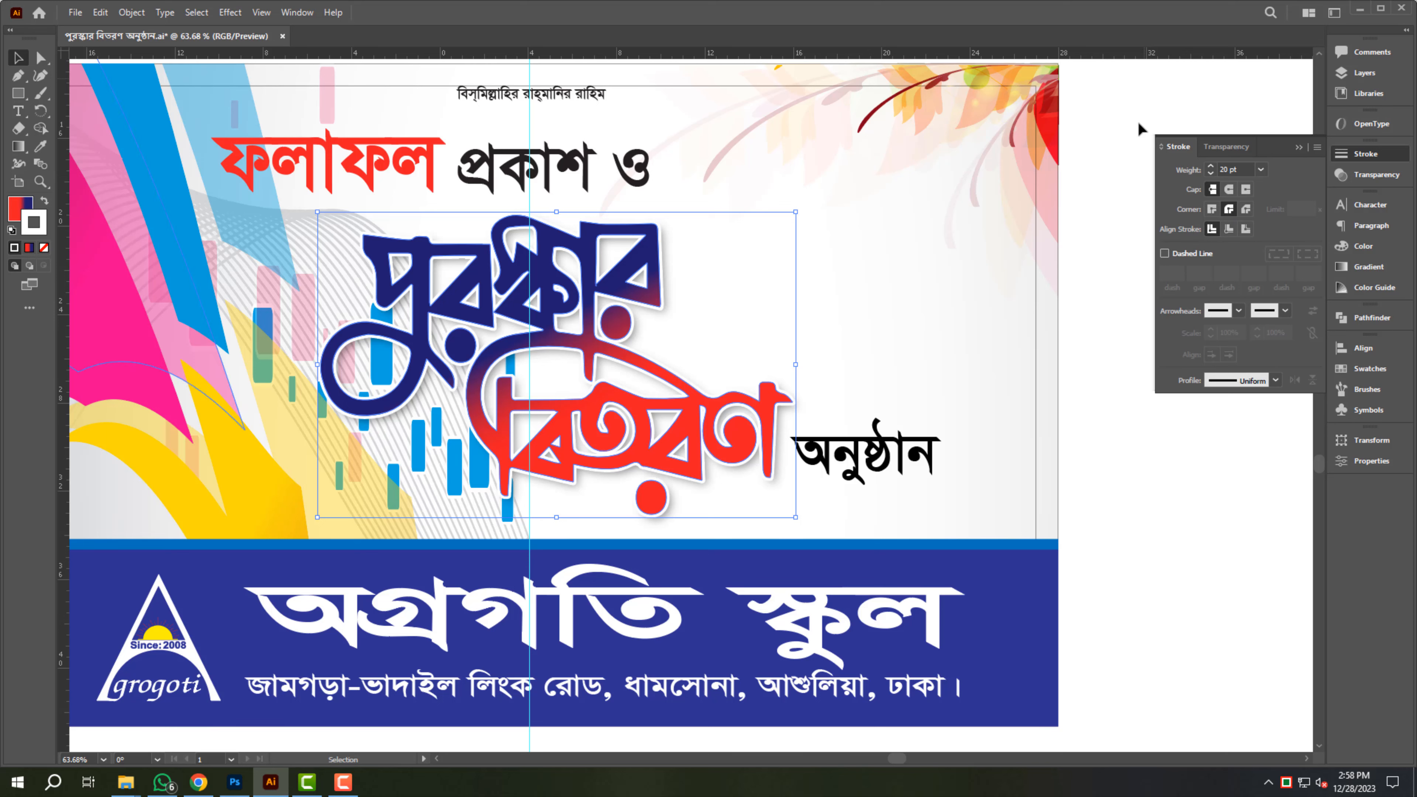
Stretch the word "অনুষ্ঠান" slightly taller by extending it downward.
{"action": "left_click", "coordinate": [872, 468]}
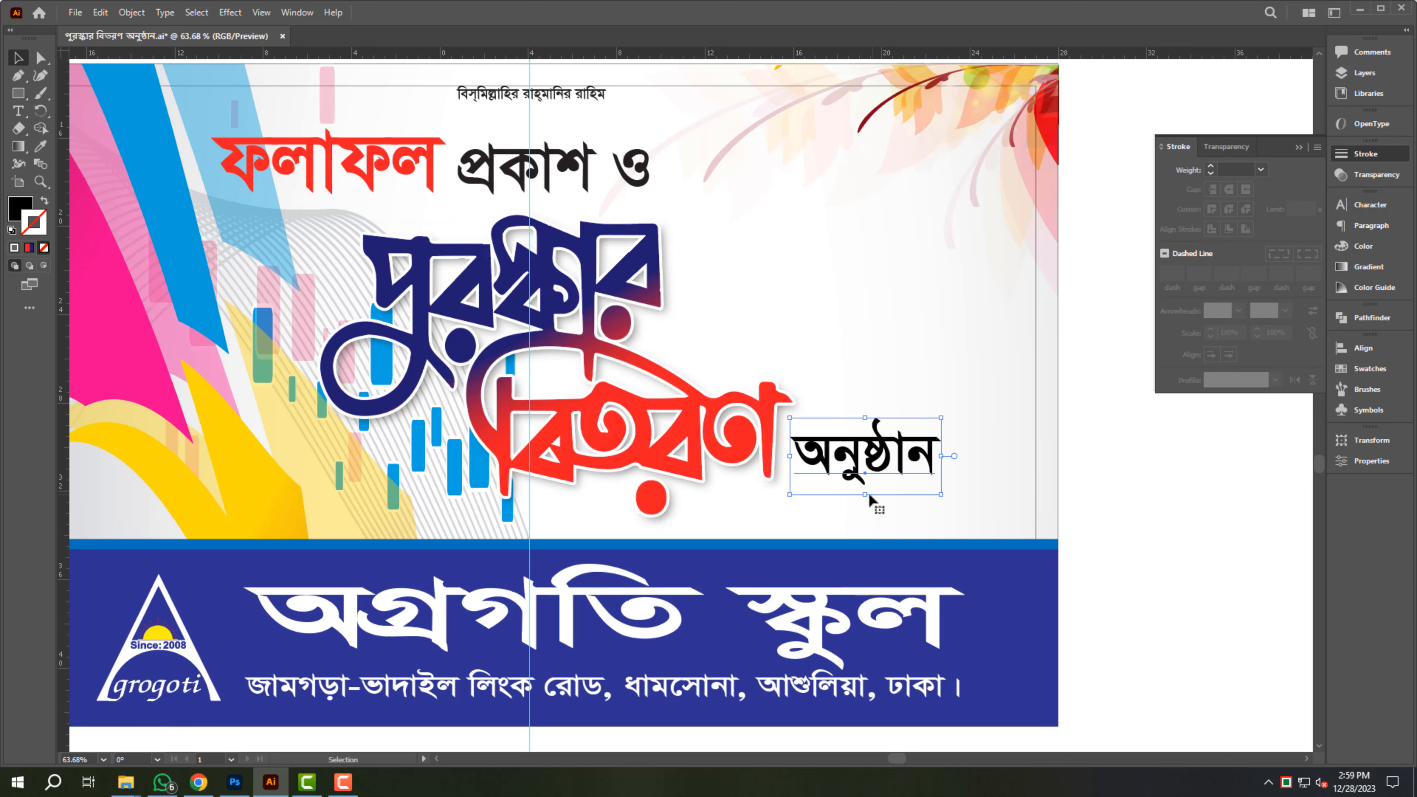
{"action": "left_click_drag", "start_coordinate": [871, 504], "coordinate": [871, 505]}
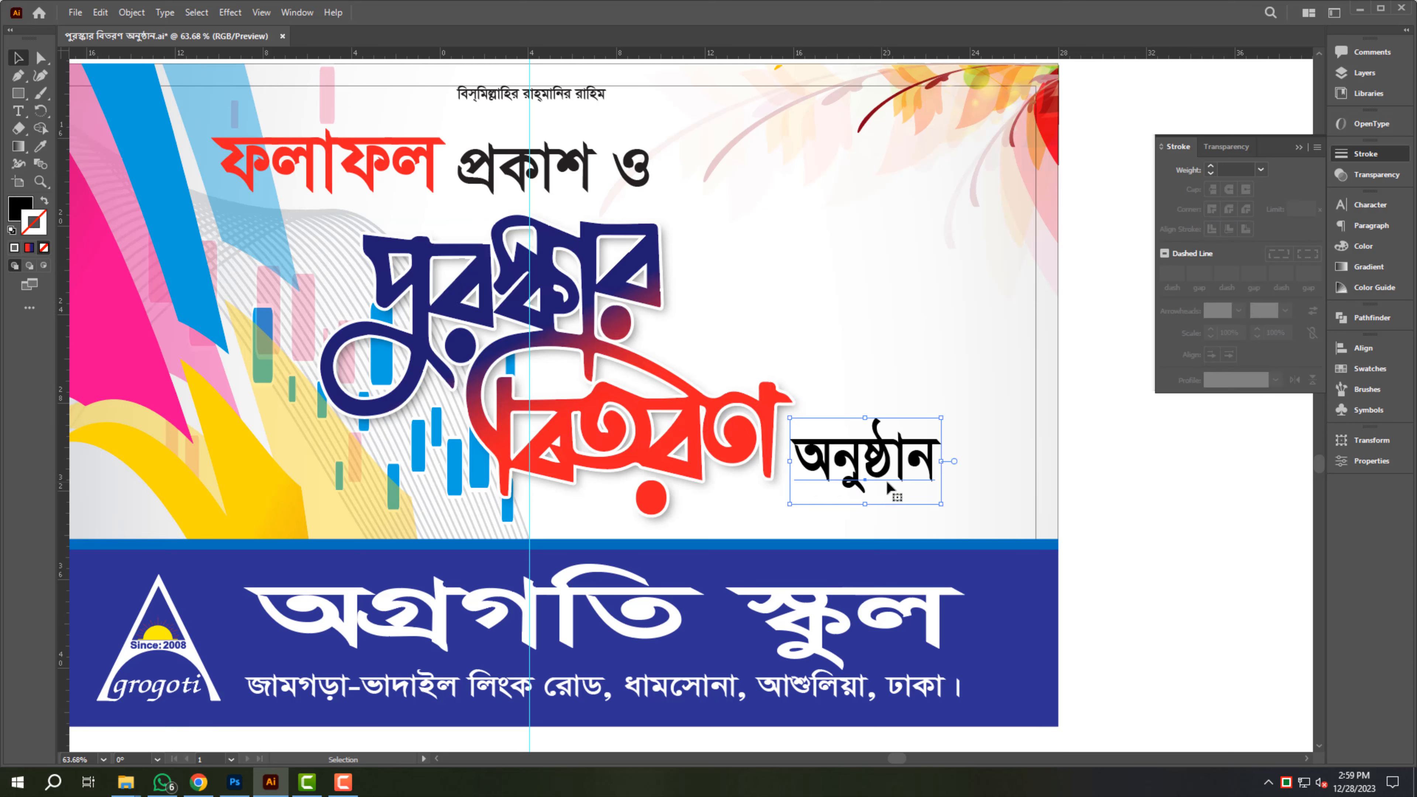
{"action": "left_click", "coordinate": [1214, 515]}
Enlarge the small Bismillah line above the heading around its centre to about the width of "প্রকাশ ও".
{"action": "key", "text": "z"}
{"action": "left_click", "coordinate": [480, 368], "text": "alt"}
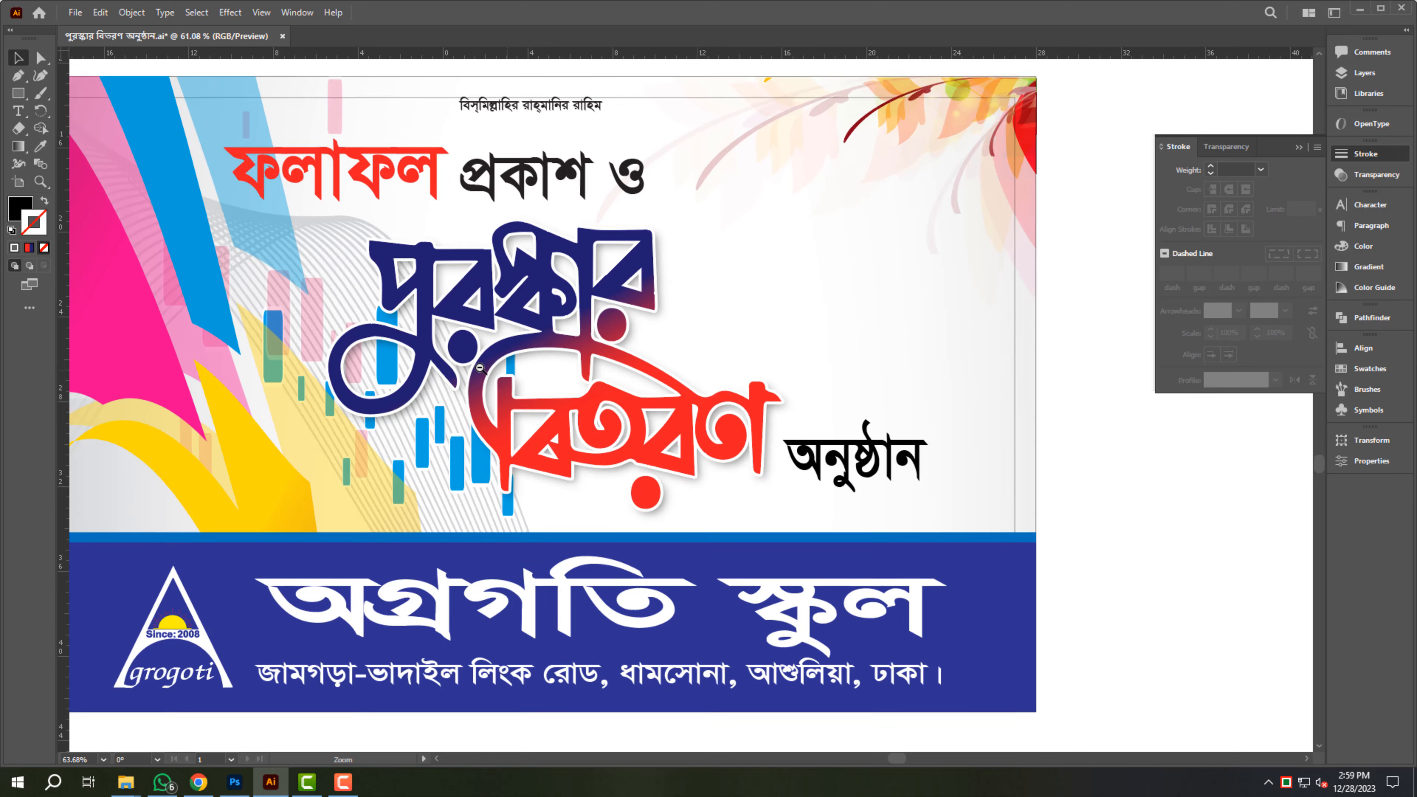
{"action": "left_click", "coordinate": [479, 368], "text": "alt"}
{"action": "key", "text": "v"}
{"action": "left_click", "coordinate": [490, 246]}
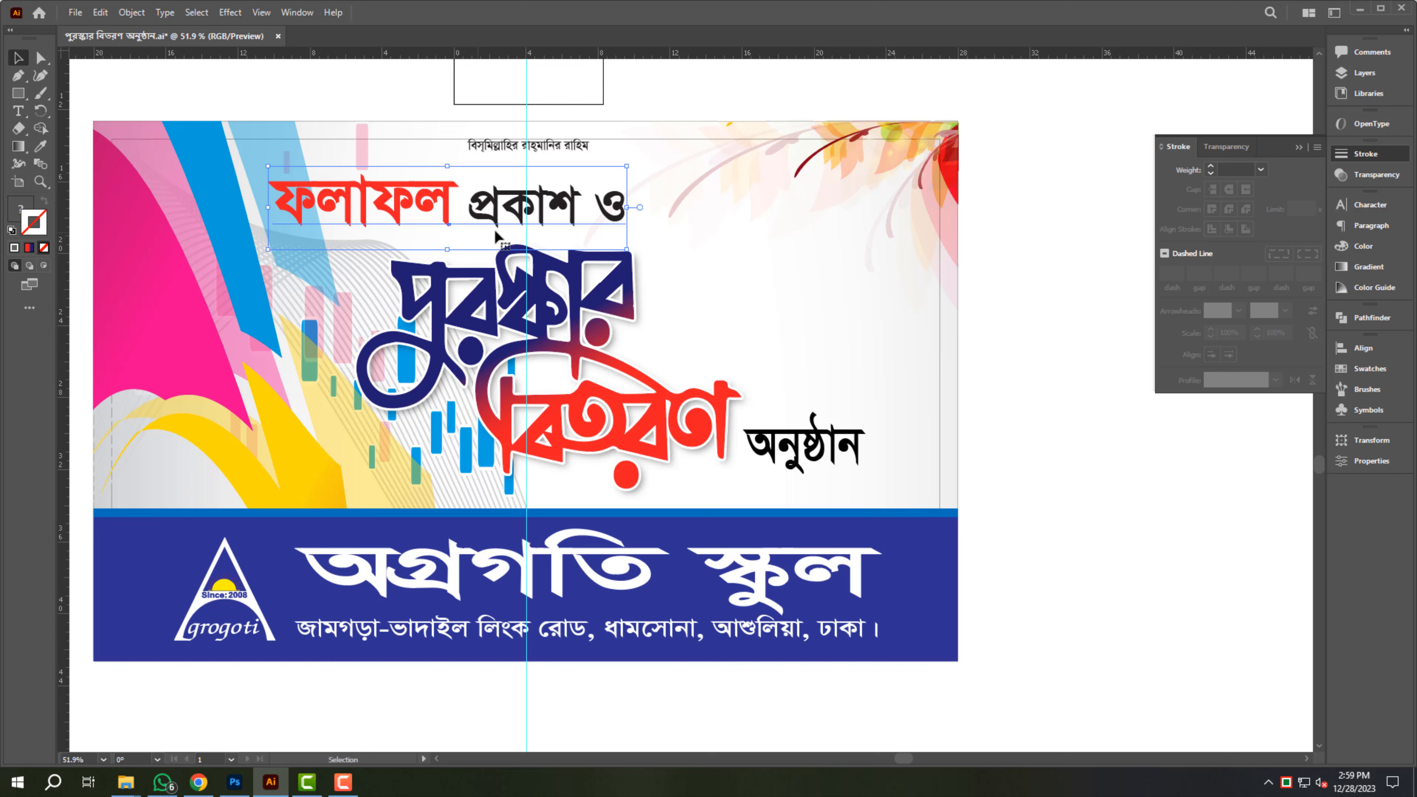
{"action": "left_click", "coordinate": [563, 145]}
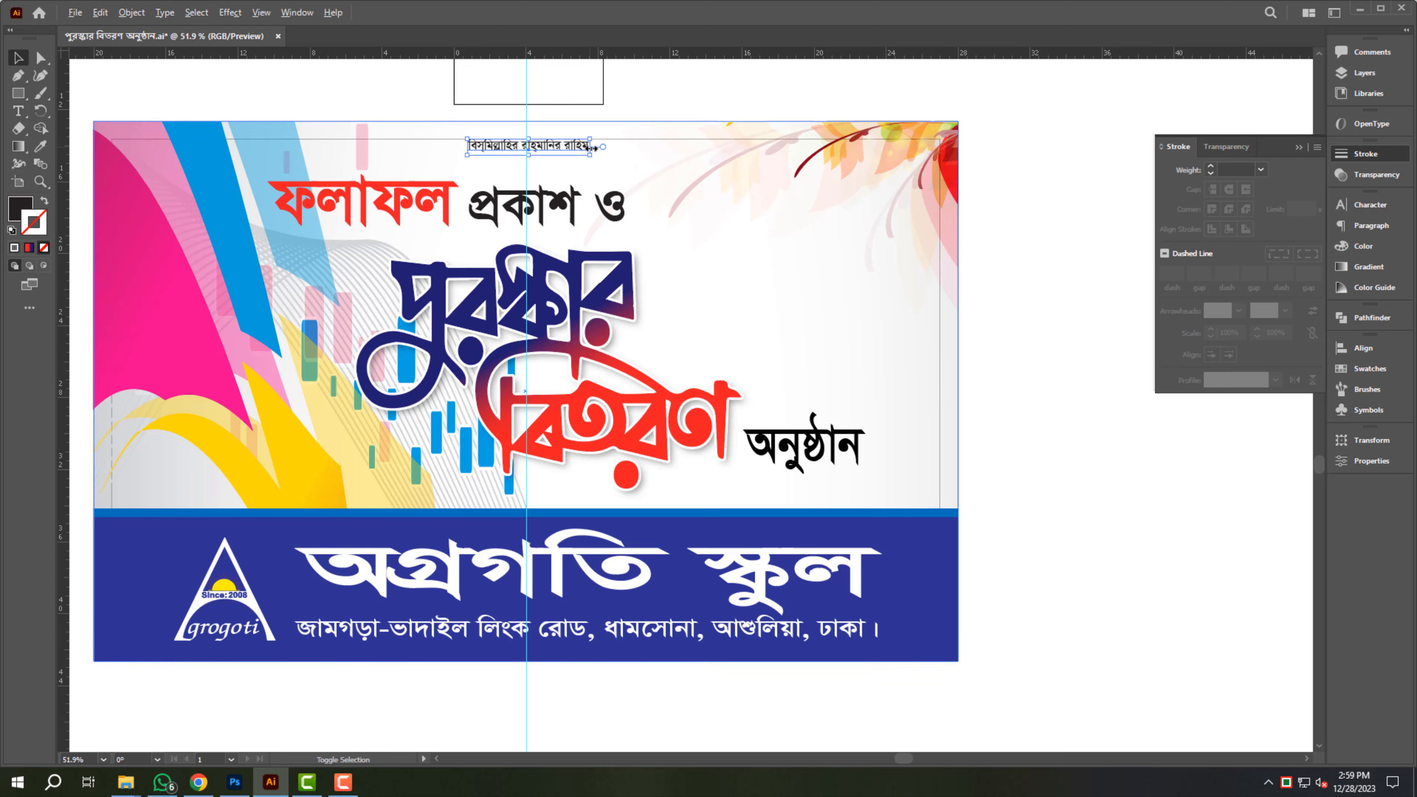
{"action": "left_click_drag", "start_coordinate": [593, 148], "coordinate": [608, 149]}
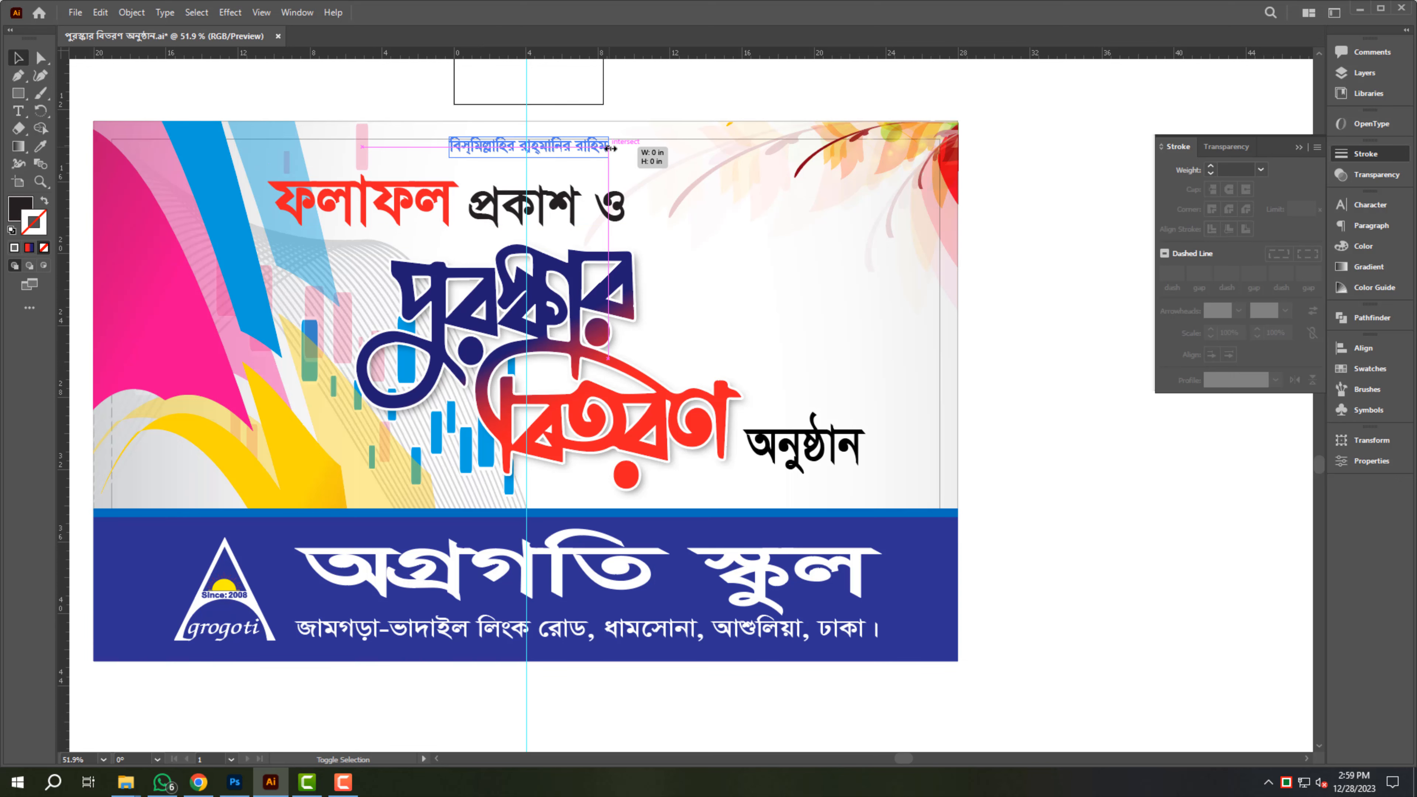
{"action": "left_click", "coordinate": [1071, 177]}
{"action": "key", "text": "w"}
{"action": "key", "text": "super"}
{"action": "key", "text": "super"}
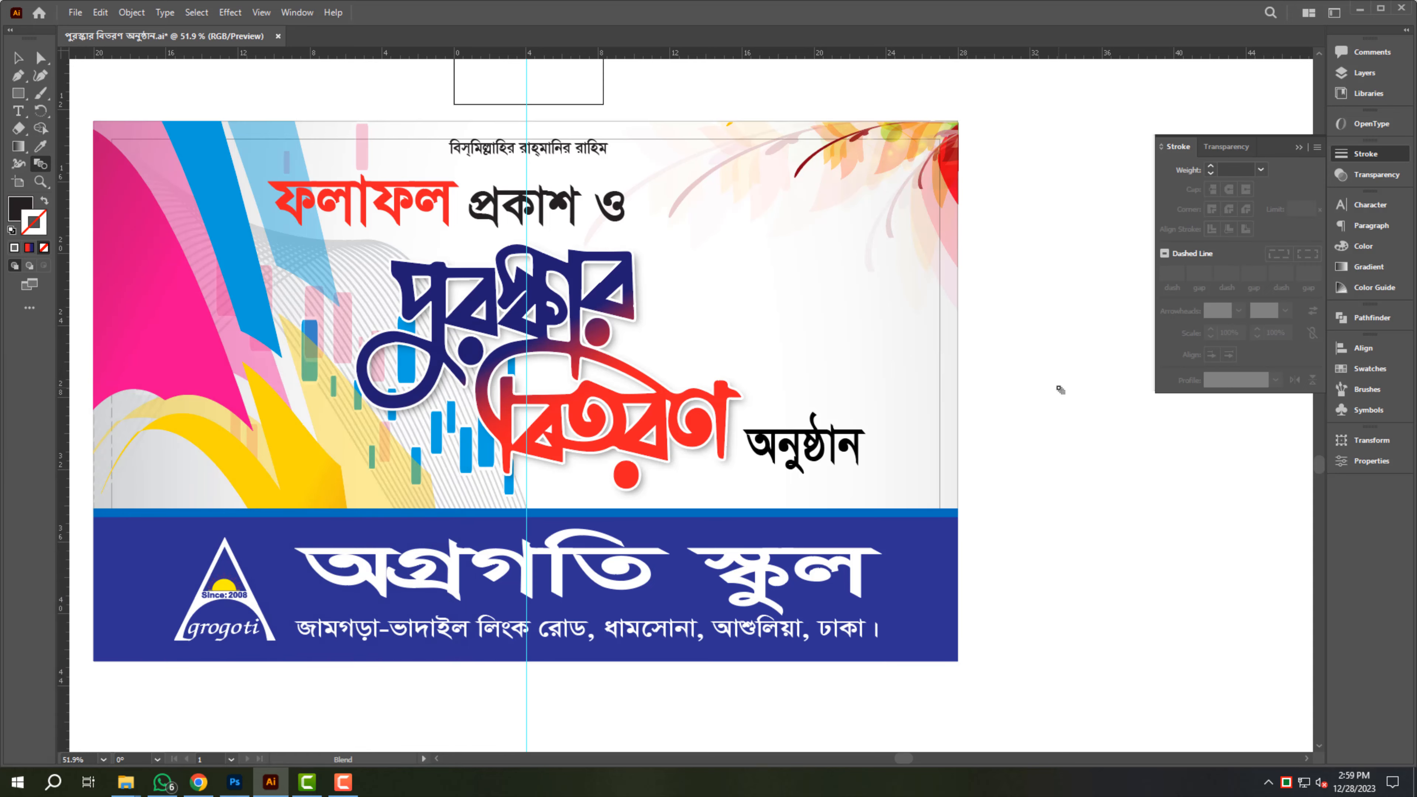
Transfer the balloon bunch from Happy-Birthday-Balloons-PNG-Image-HD.png into the banner document, closing the image file without saving.
{"action": "key", "text": "super+d"}
{"action": "key", "text": "super+e"}
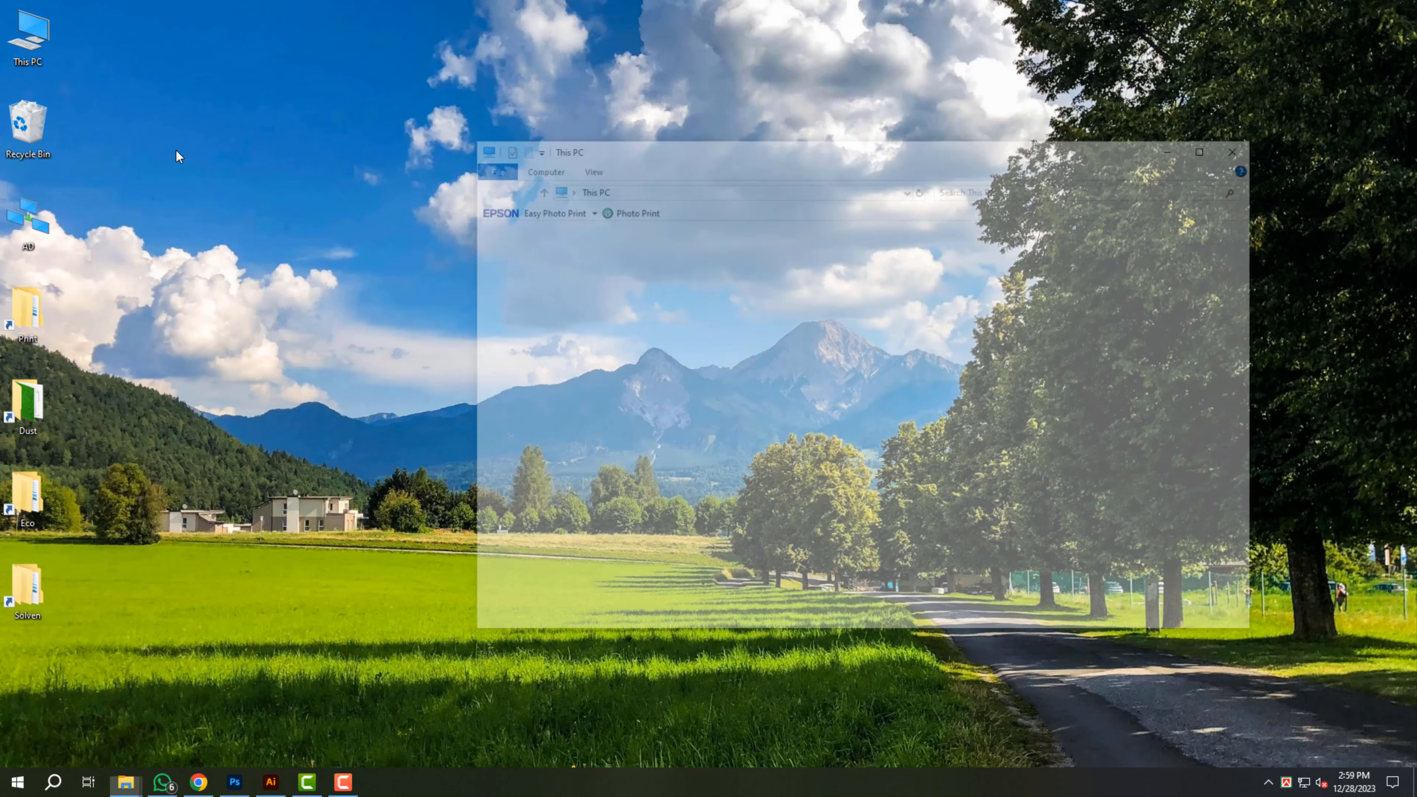
{"action": "key", "text": "ctrl+x"}
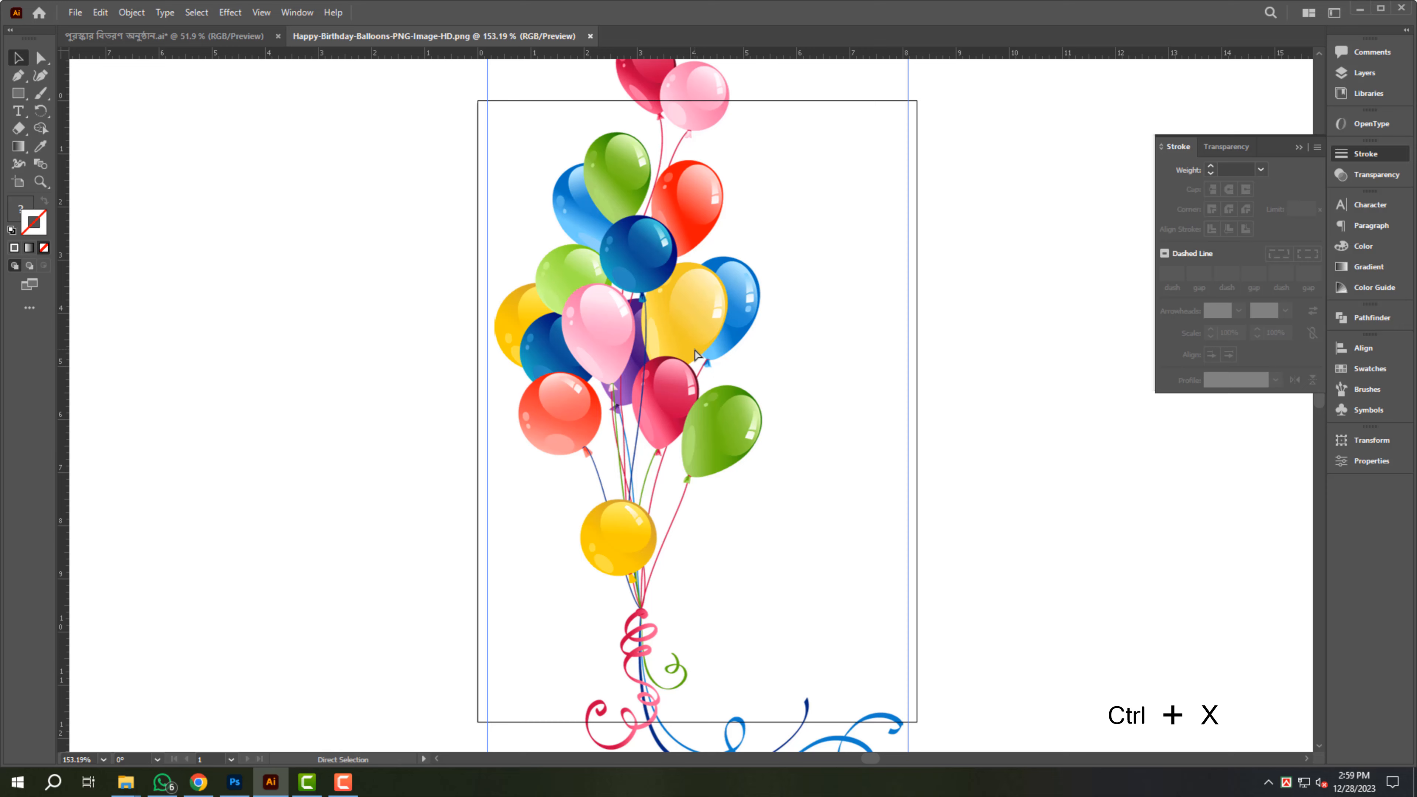
{"action": "key", "text": "ctrl+w"}
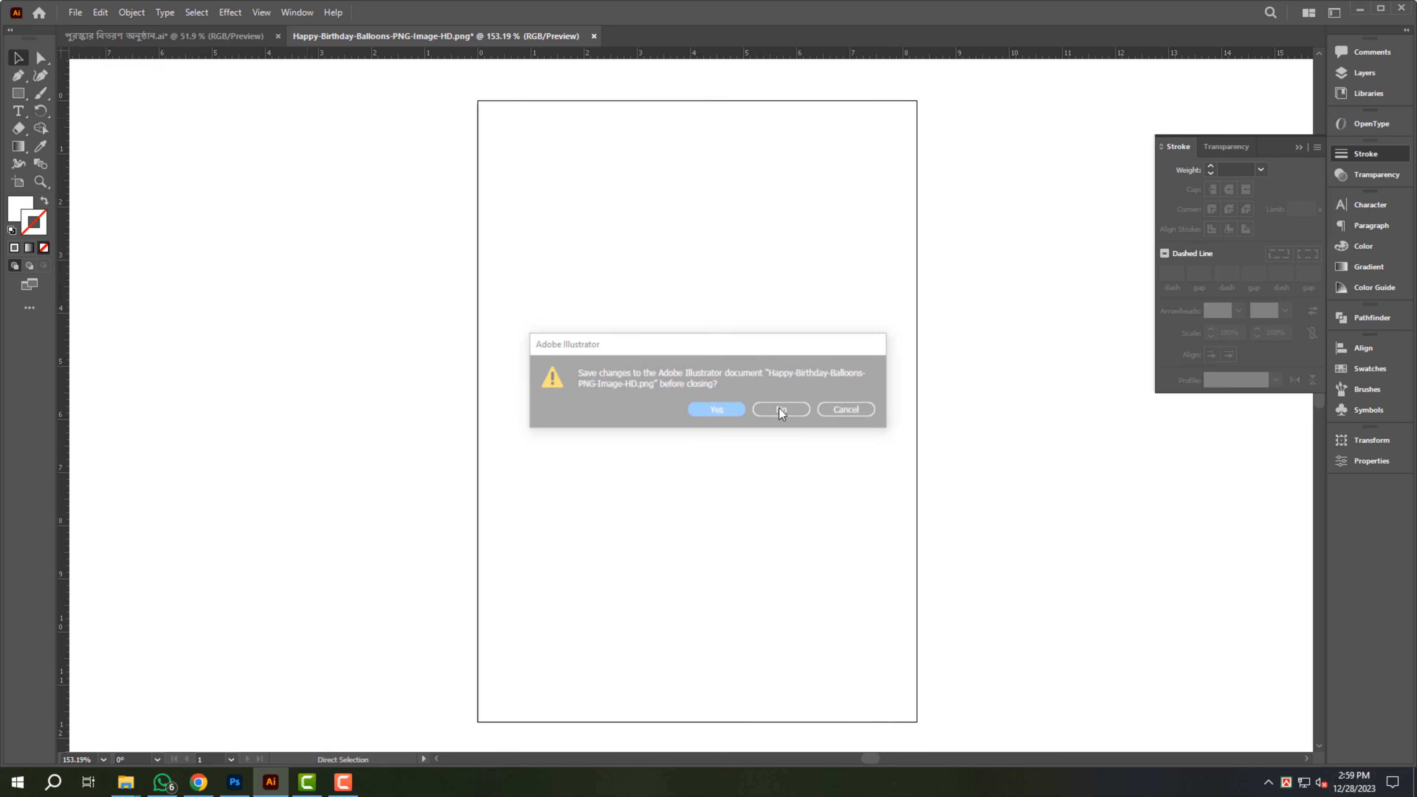
{"action": "left_click", "coordinate": [777, 407]}
{"action": "key", "text": "ctrl+v"}
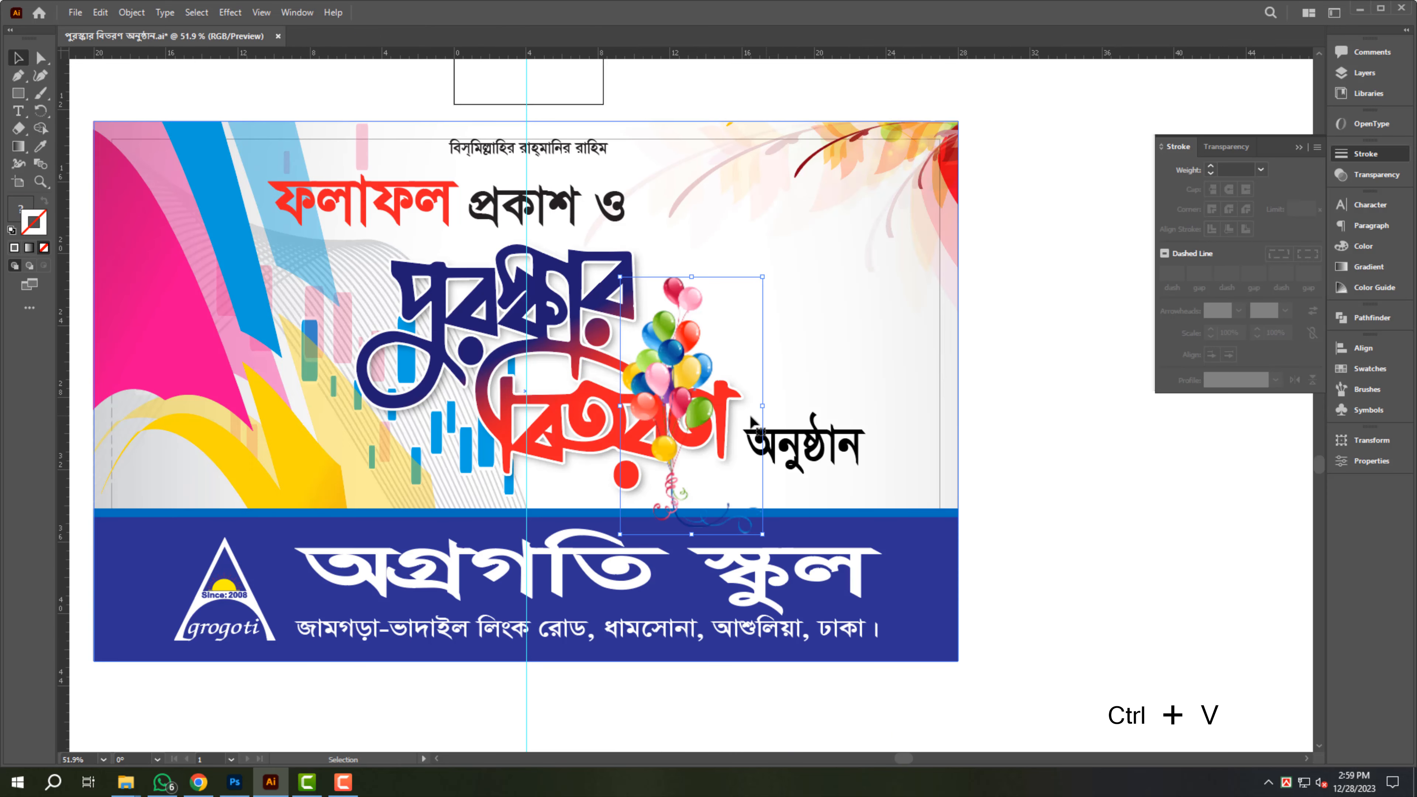
Place the balloon bunch to the right of the title, mirror it horizontally and enlarge it until its ribbons overlap the blue strip.
{"action": "left_click_drag", "start_coordinate": [688, 391], "coordinate": [835, 314]}
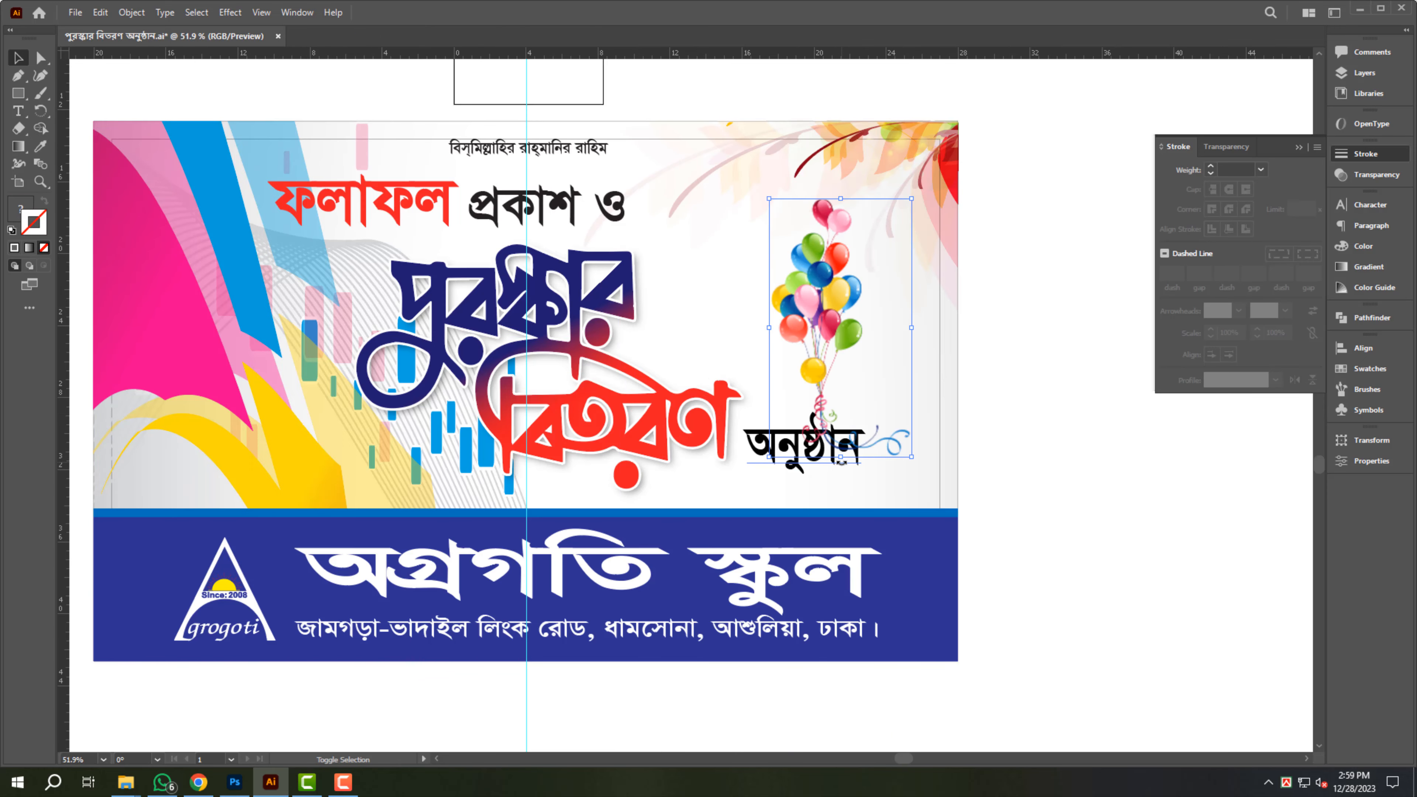
{"action": "left_click_drag", "start_coordinate": [841, 456], "coordinate": [840, 518]}
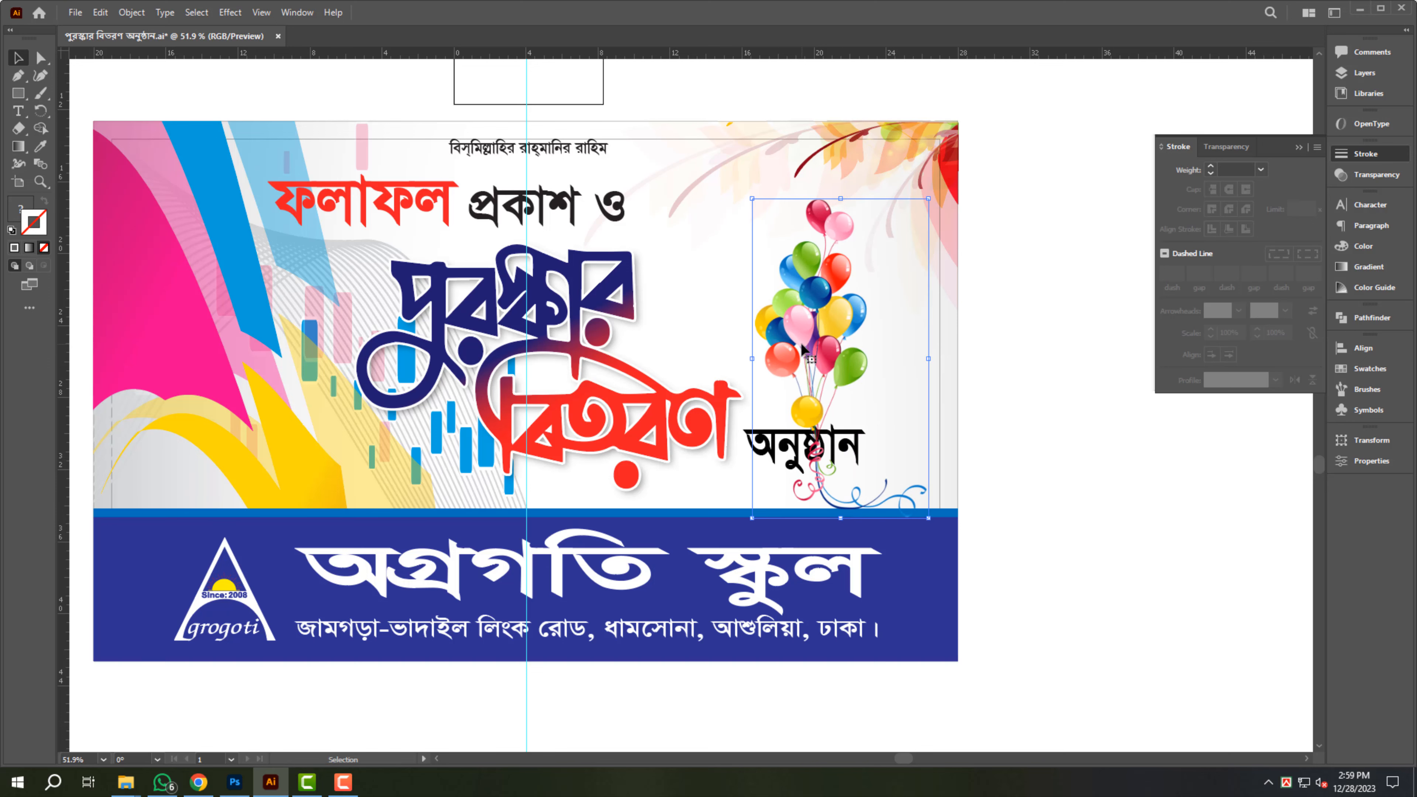
{"action": "left_click_drag", "start_coordinate": [41, 113], "coordinate": [84, 146]}
{"action": "left_click_drag", "start_coordinate": [893, 312], "coordinate": [792, 312]}
{"action": "key", "text": "v"}
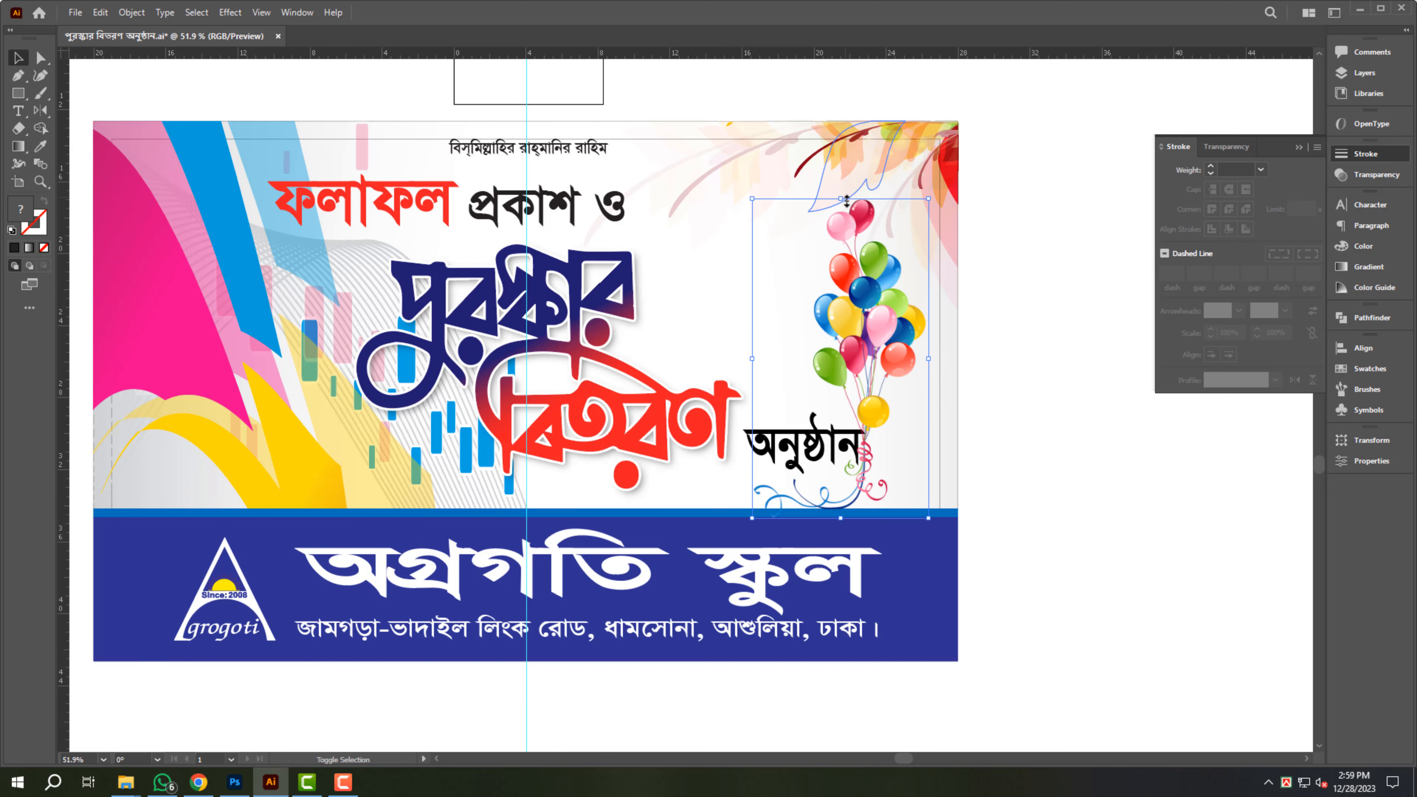
{"action": "left_click_drag", "start_coordinate": [840, 198], "coordinate": [841, 181]}
{"action": "left_click_drag", "start_coordinate": [841, 518], "coordinate": [841, 548]}
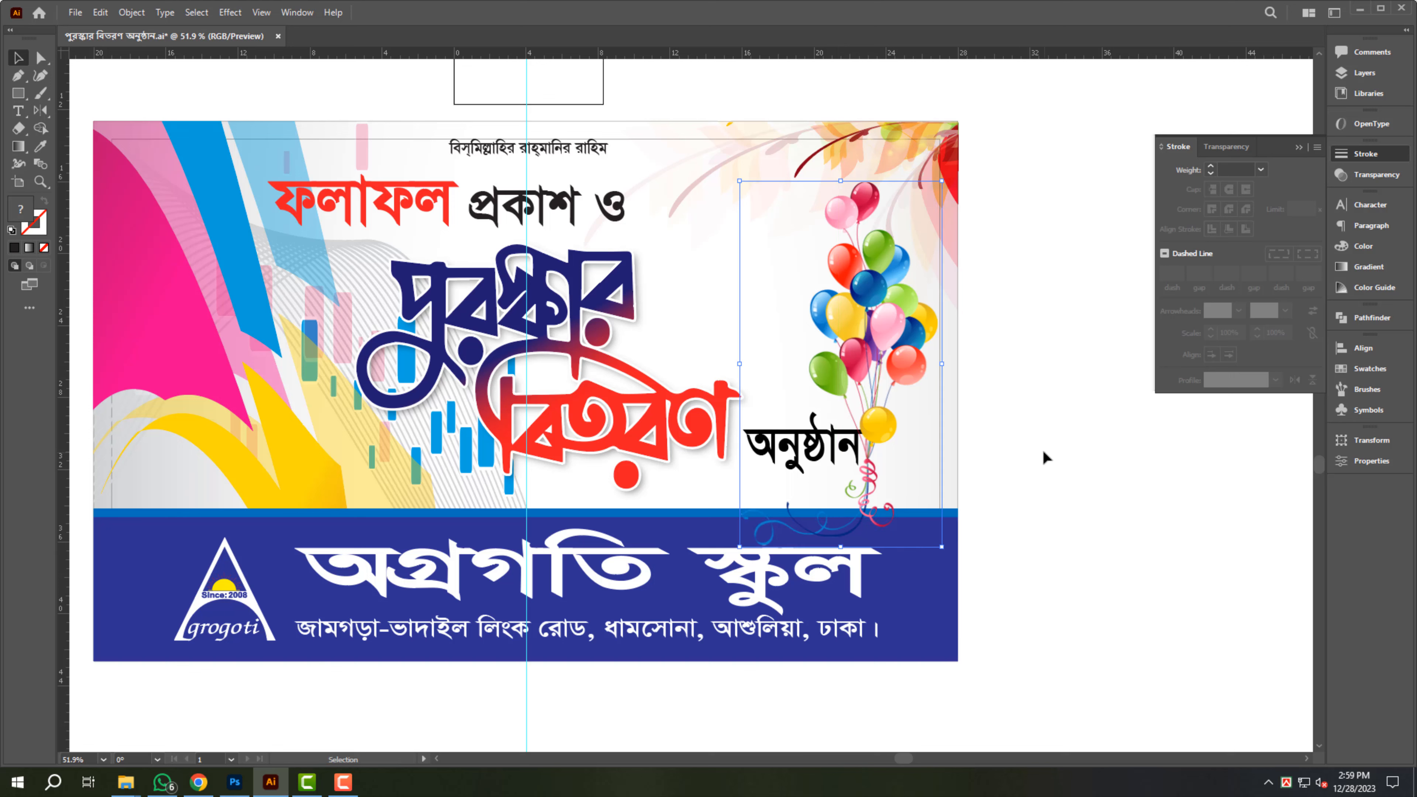
Narrow the word "অনুষ্ঠান" from its right edge so that it clears the balloon strings.
{"action": "left_click", "coordinate": [1046, 455]}
{"action": "left_click", "coordinate": [783, 446]}
{"action": "left_click_drag", "start_coordinate": [866, 447], "coordinate": [847, 448]}
{"action": "left_click", "coordinate": [953, 476]}
{"action": "left_click", "coordinate": [1011, 540]}
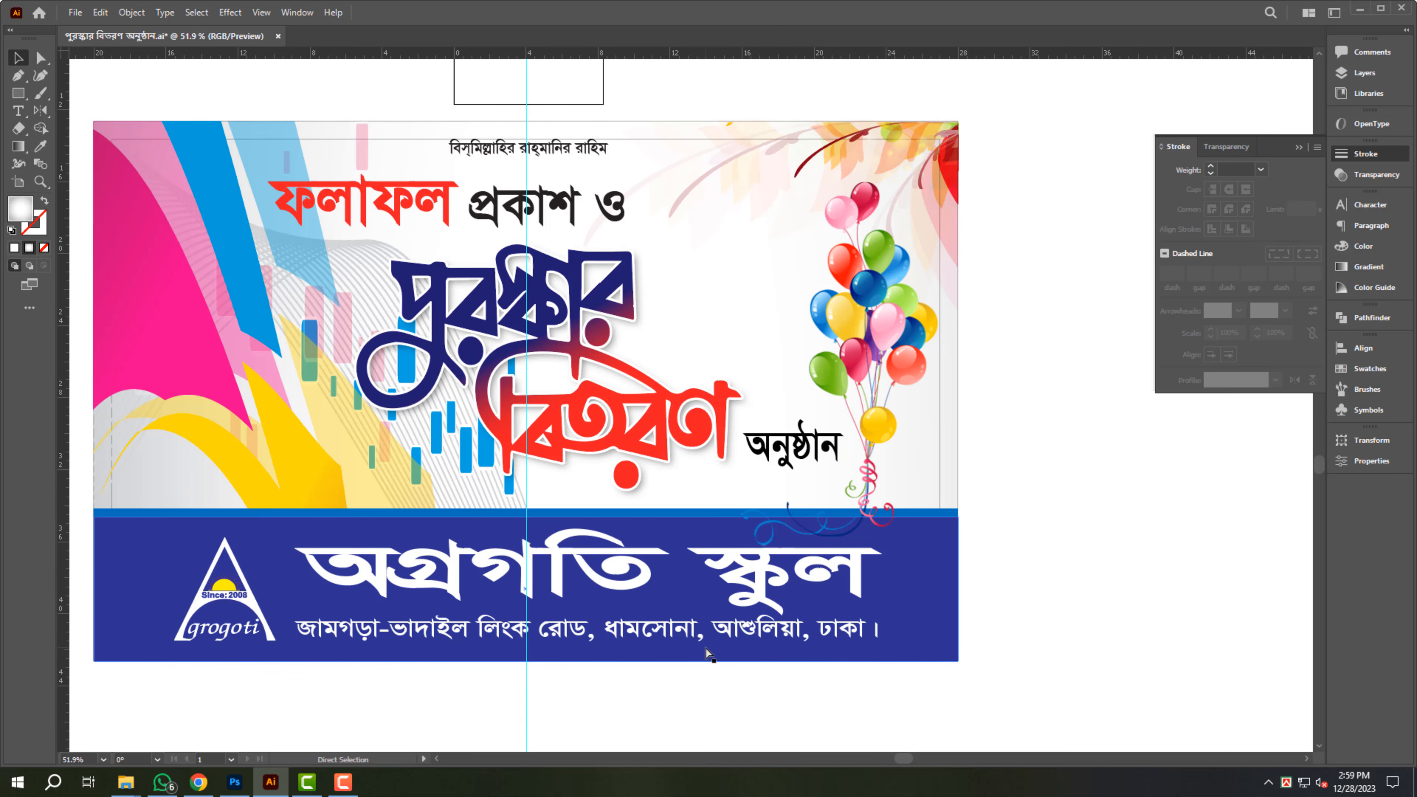
Add the size note "Size__ 4' X 2.5' __ 01 Pcs" in black, centred just below the banner and scaled to fit there.
{"action": "key", "text": "t"}
{"action": "left_click", "coordinate": [499, 704]}
{"action": "key", "text": "Escape"}
{"action": "key", "text": "ctrl+t"}
{"action": "left_click", "coordinate": [1223, 218]}
{"action": "key", "text": "Down"}
{"action": "double_click", "coordinate": [602, 704]}
{"action": "key", "text": "ctrl+a"}
{"action": "type", "text": "Size__ 4' X 2.5' __ 01 Pcs"}
{"action": "left_click_drag", "start_coordinate": [745, 720], "coordinate": [678, 712]}
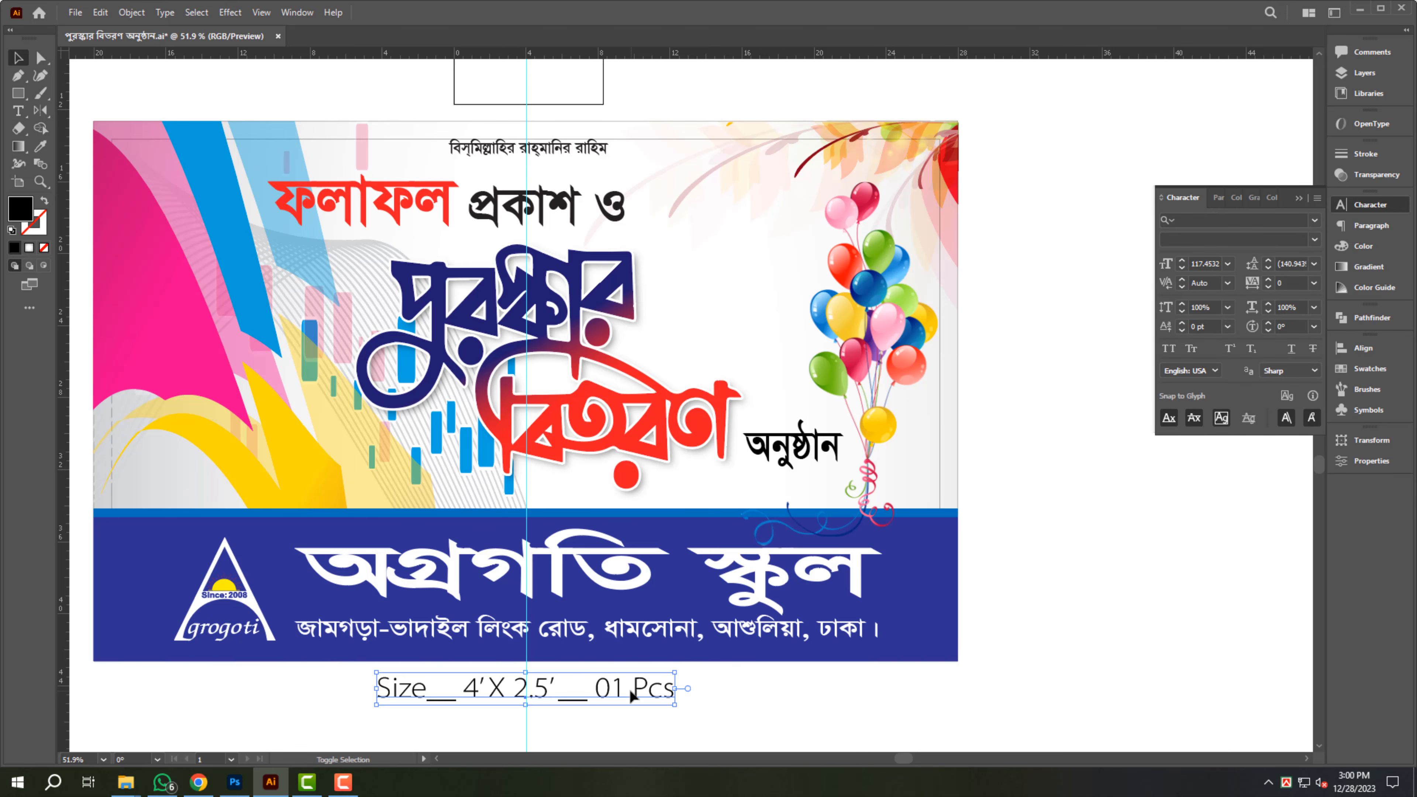
Resize the artboard to enclose the whole banner and the size note, with a narrow, even white margin on both sides.
{"action": "left_click", "coordinate": [1006, 385]}
{"action": "scroll", "coordinate": [1007, 384], "scroll_direction": "down", "scroll_amount": 2}
{"action": "left_click_drag", "start_coordinate": [1030, 387], "coordinate": [1032, 411]}
{"action": "left_click", "coordinate": [1370, 204]}
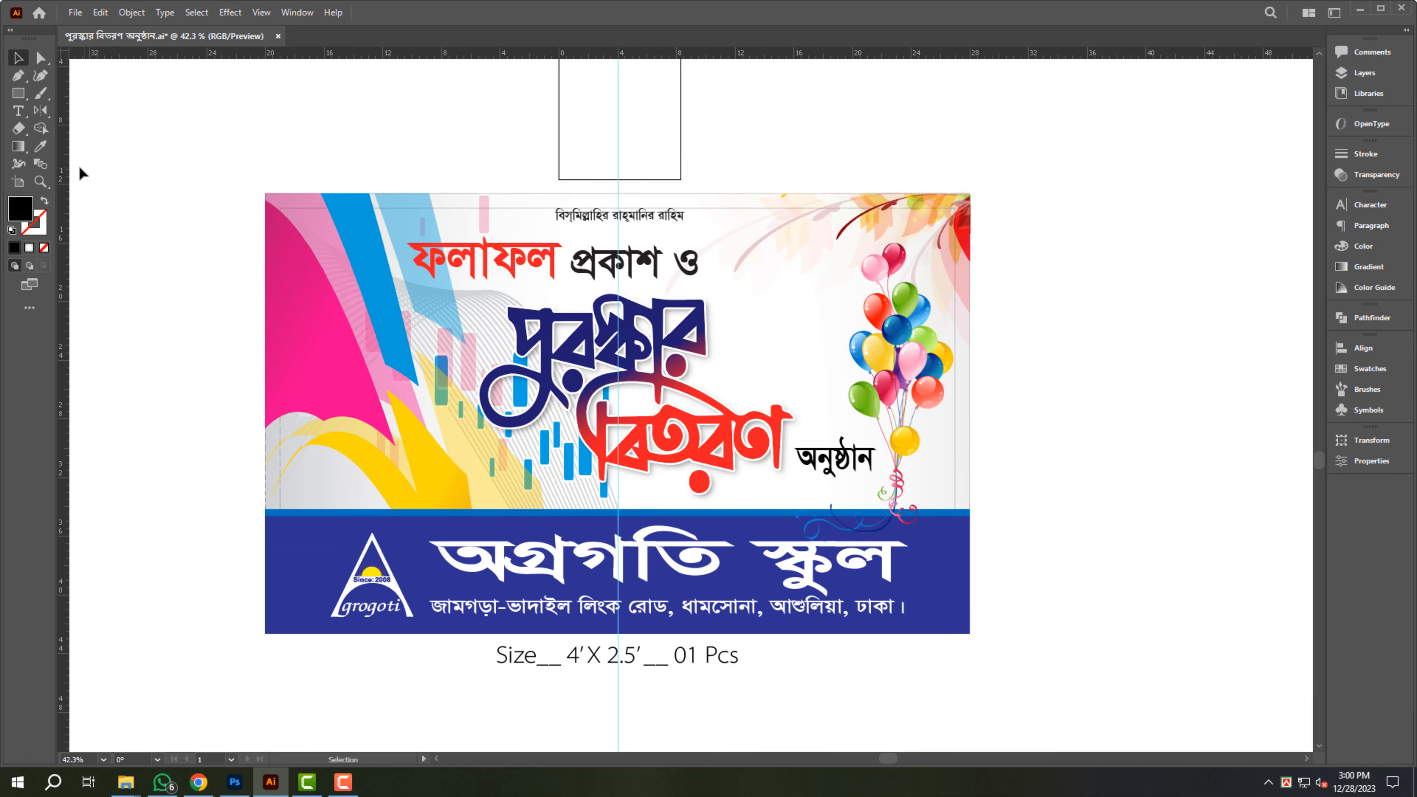
{"action": "left_click", "coordinate": [28, 184]}
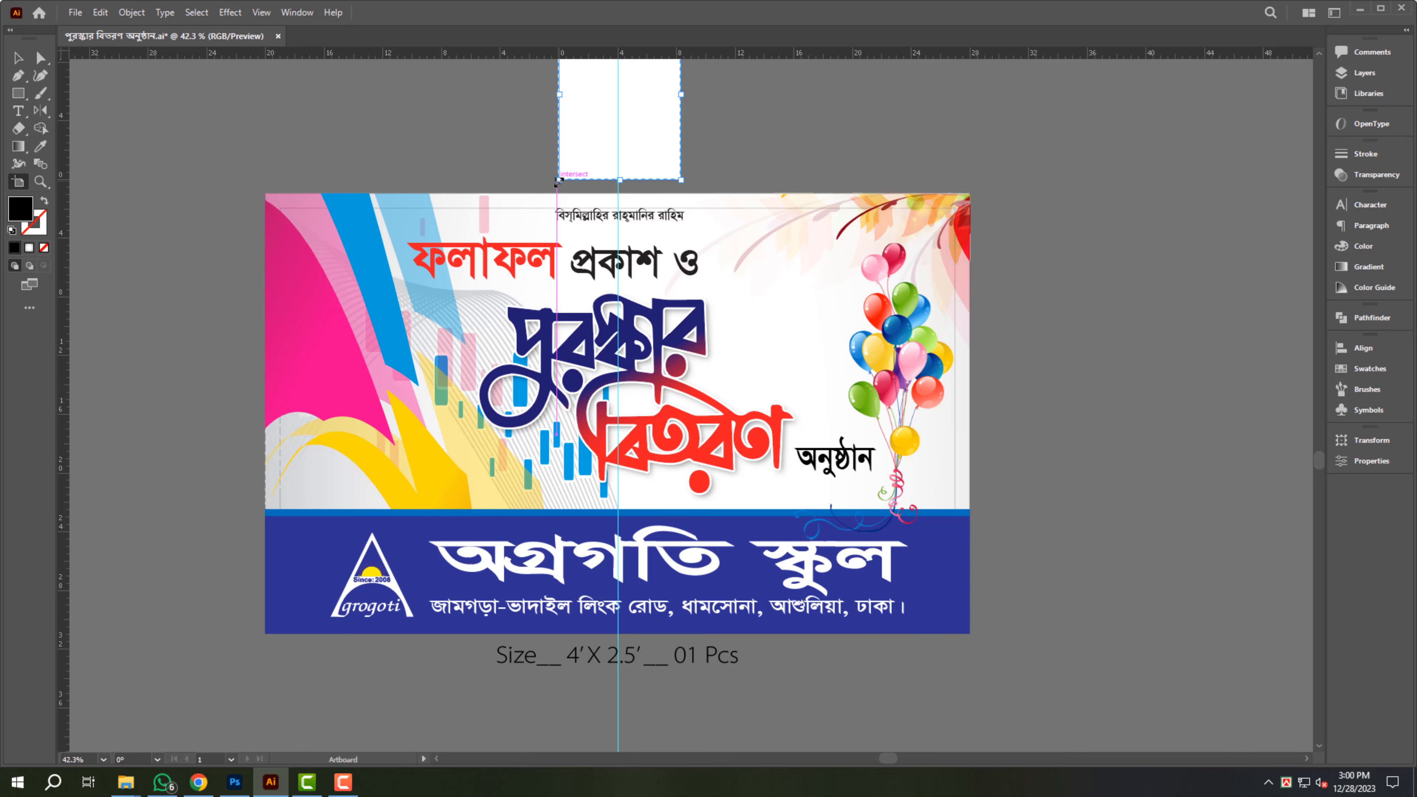
{"action": "left_click_drag", "start_coordinate": [558, 182], "coordinate": [259, 677]}
{"action": "scroll", "coordinate": [502, 212], "scroll_direction": "down", "scroll_amount": 1}
{"action": "left_click_drag", "start_coordinate": [507, 195], "coordinate": [457, 312]}
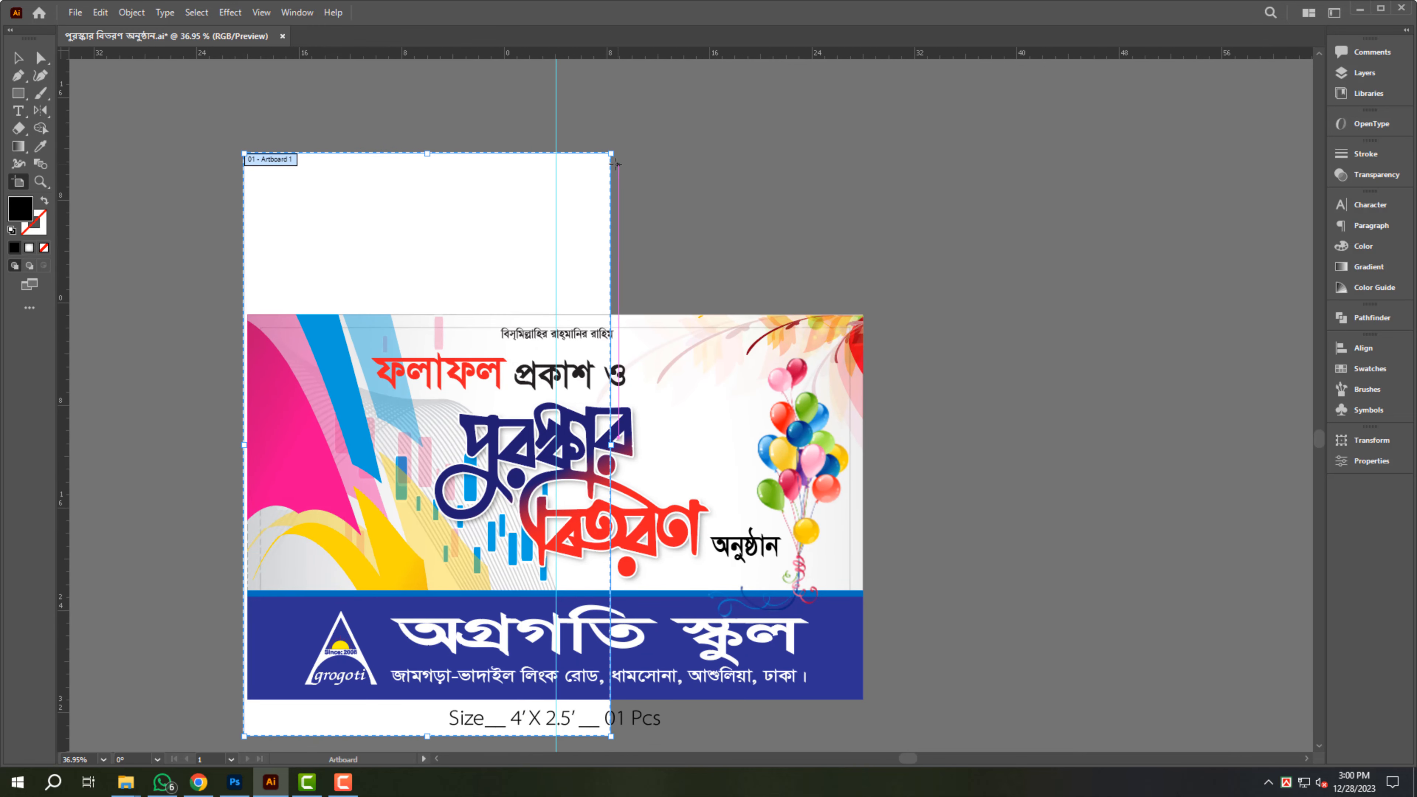
{"action": "left_click_drag", "start_coordinate": [612, 154], "coordinate": [876, 303]}
{"action": "left_click_drag", "start_coordinate": [244, 519], "coordinate": [236, 519]}
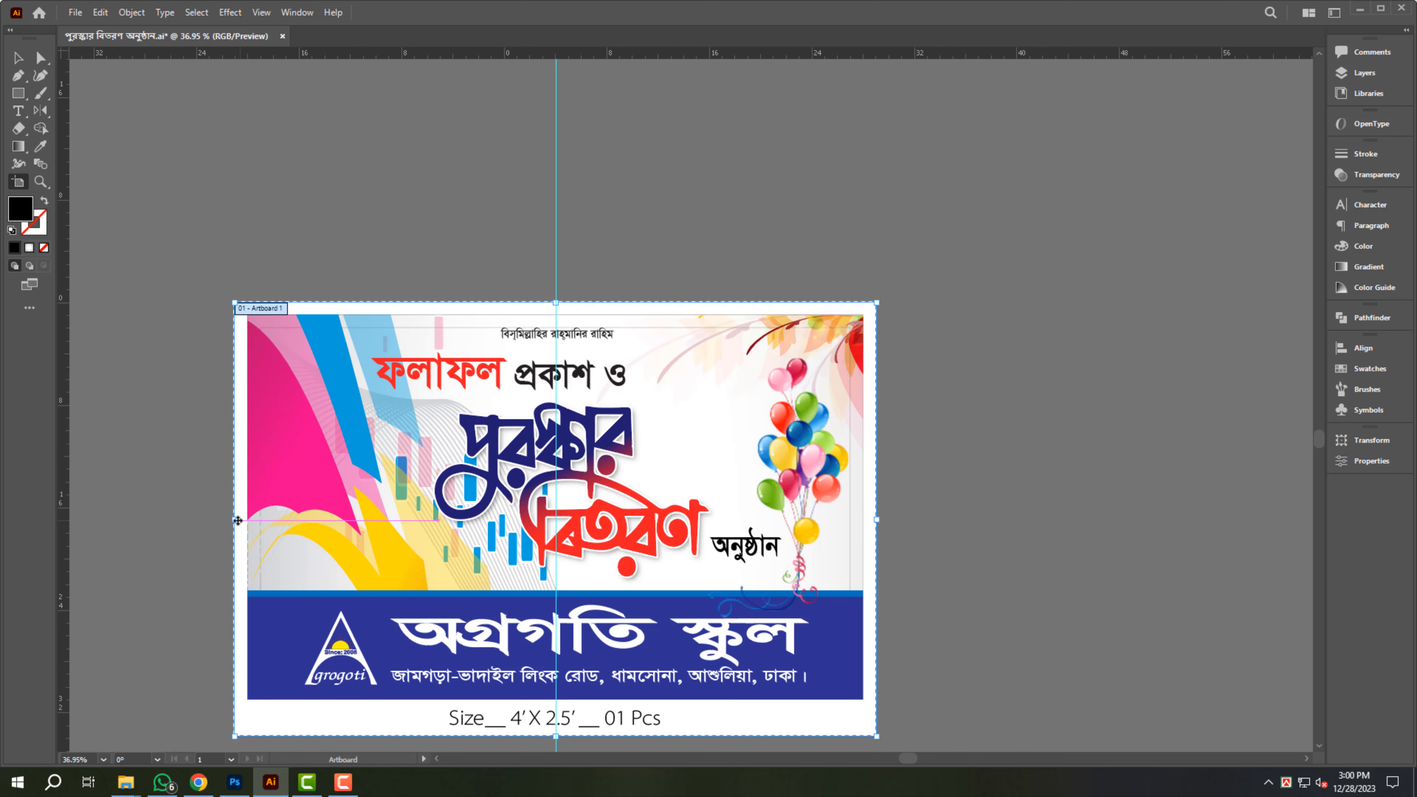
{"action": "left_click_drag", "start_coordinate": [235, 521], "coordinate": [237, 521]}
{"action": "key", "text": "v"}
Hide the guides and delete the thin margin rectangle inside the banner's edges.
{"action": "key", "text": "ctrl+0"}
{"action": "key", "text": "ctrl+semicolon"}
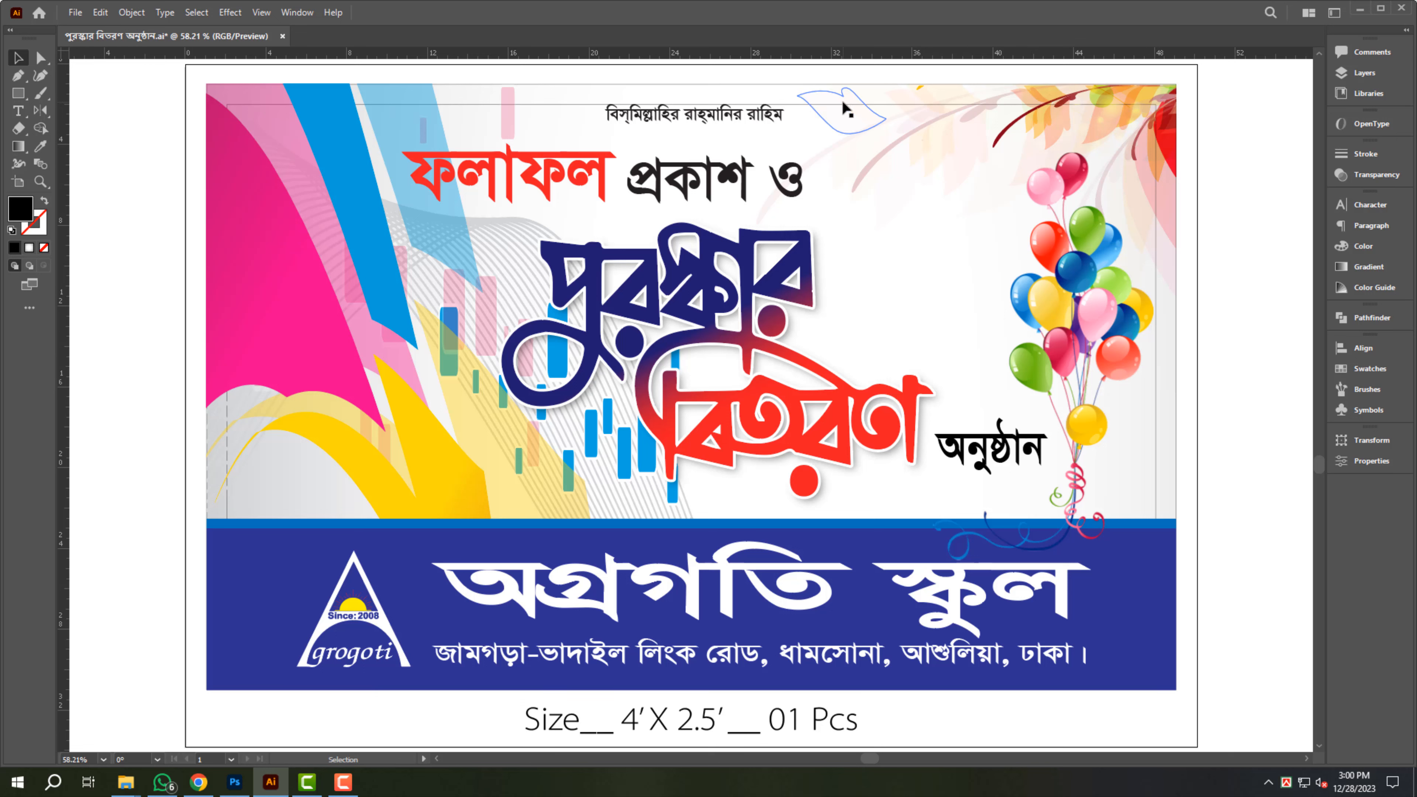
{"action": "left_click", "coordinate": [476, 104]}
{"action": "key", "text": "Delete"}
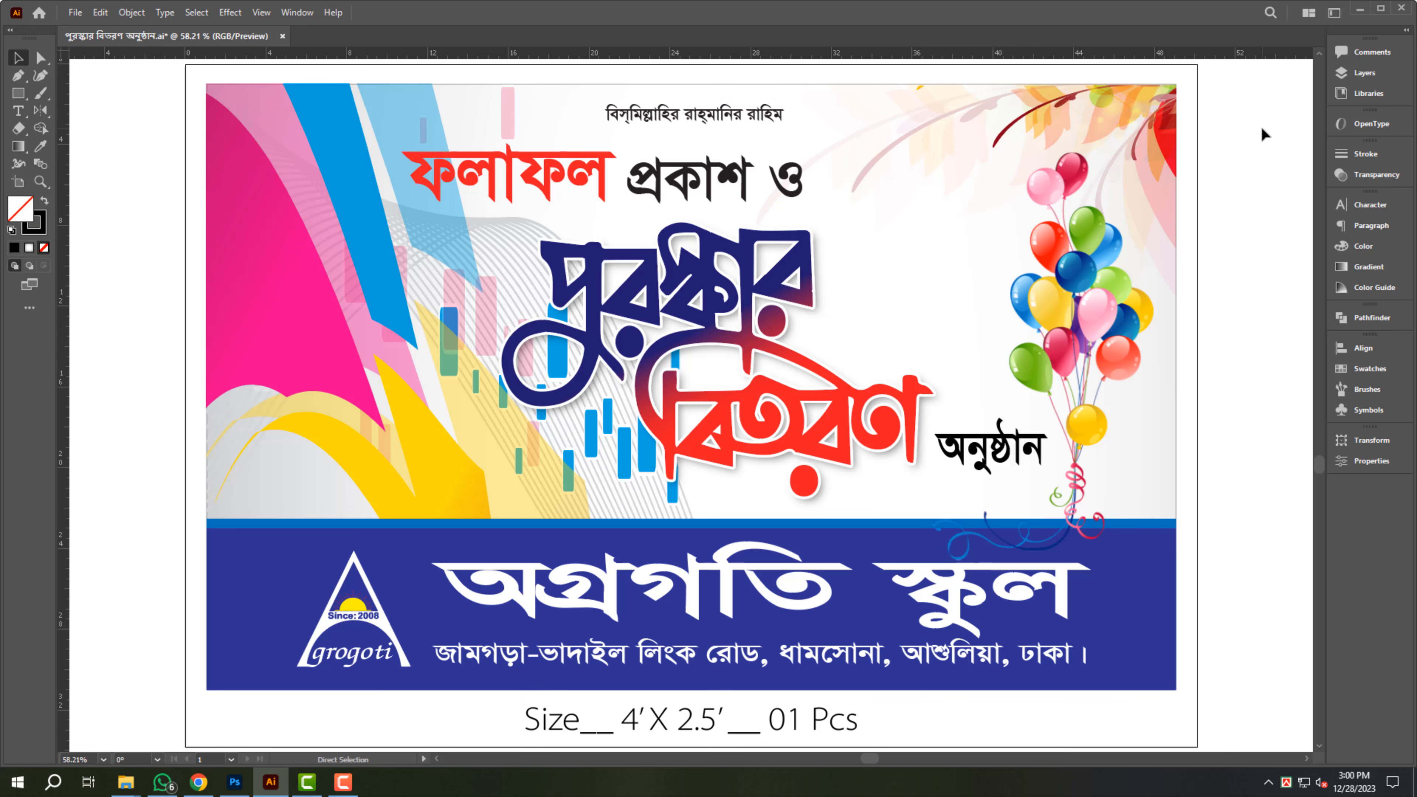